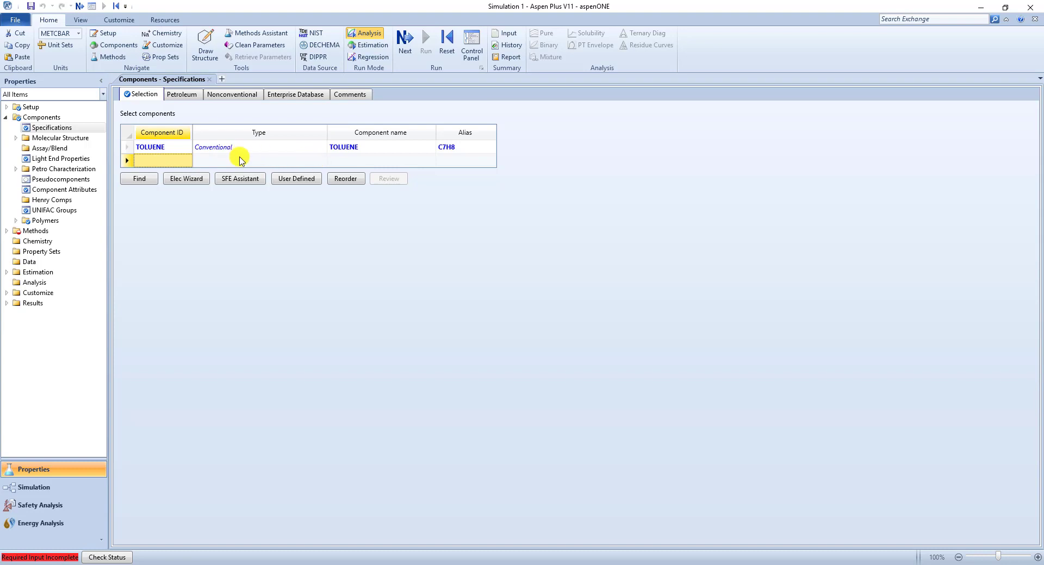
- Set the global property method to PENG-ROB and go to the simulation environment
click(403, 49)
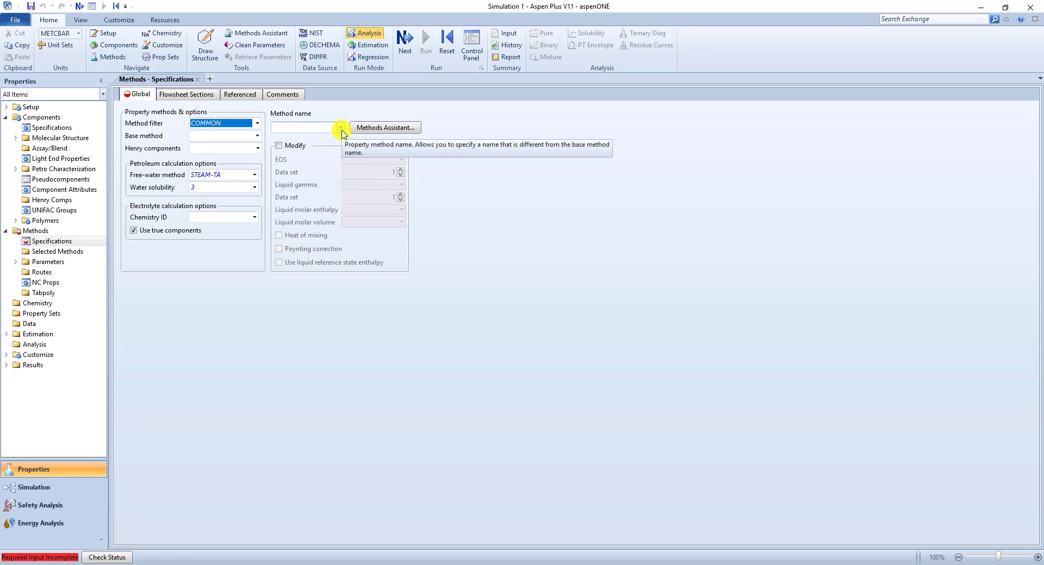
click(341, 129)
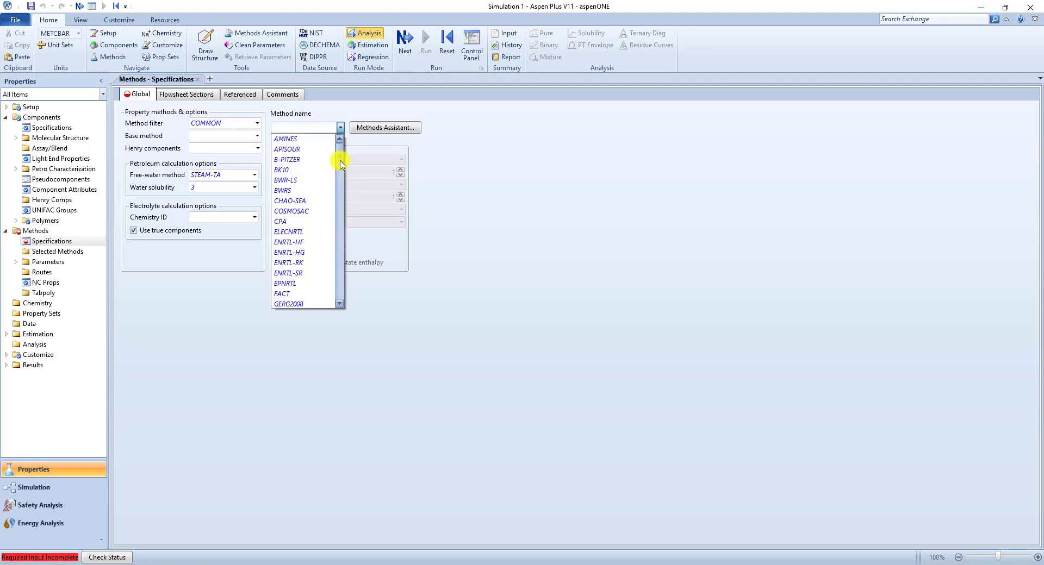
drag(340, 163, 342, 194)
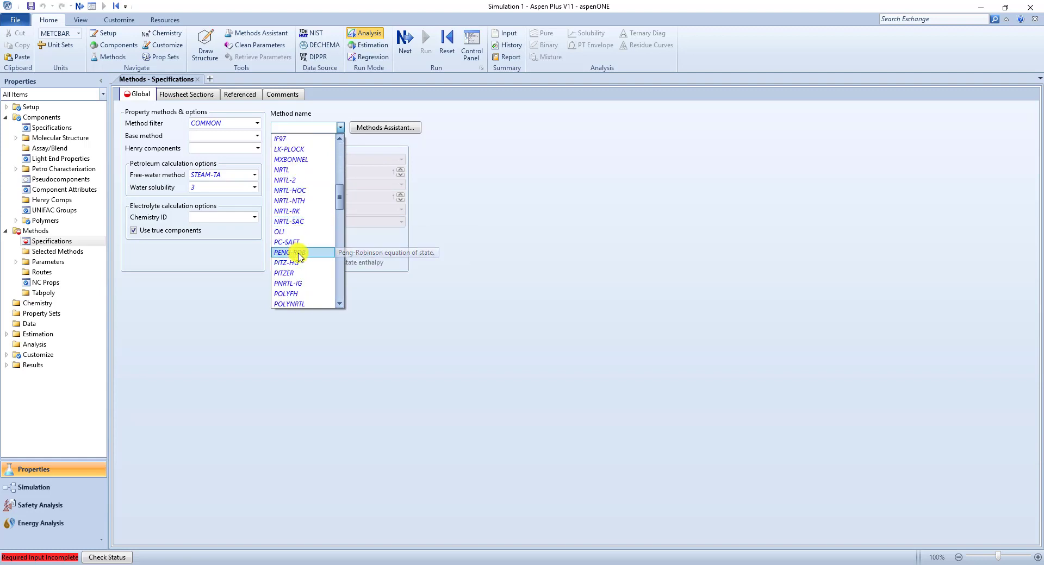
click(294, 283)
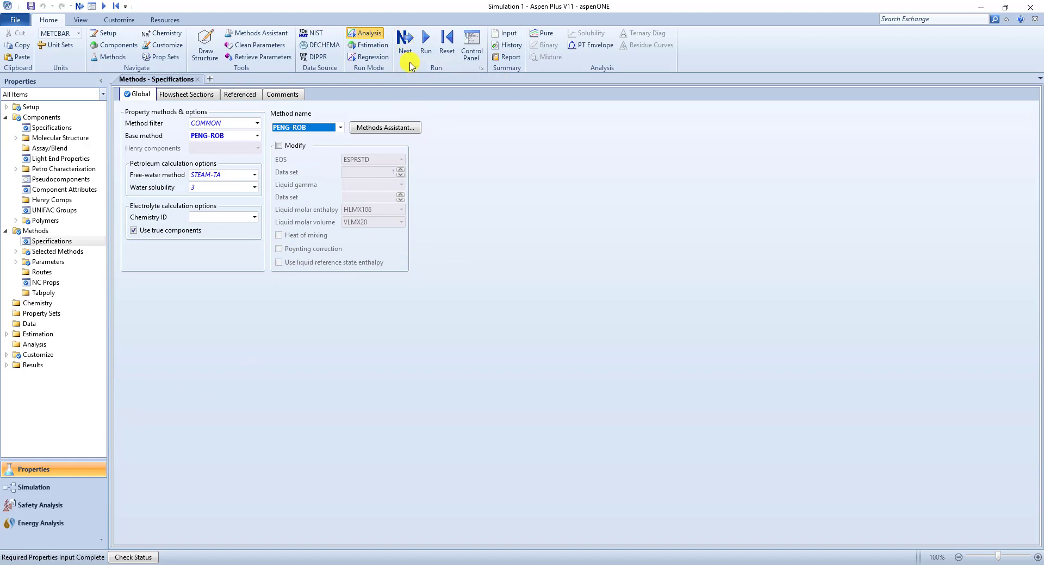
click(405, 41)
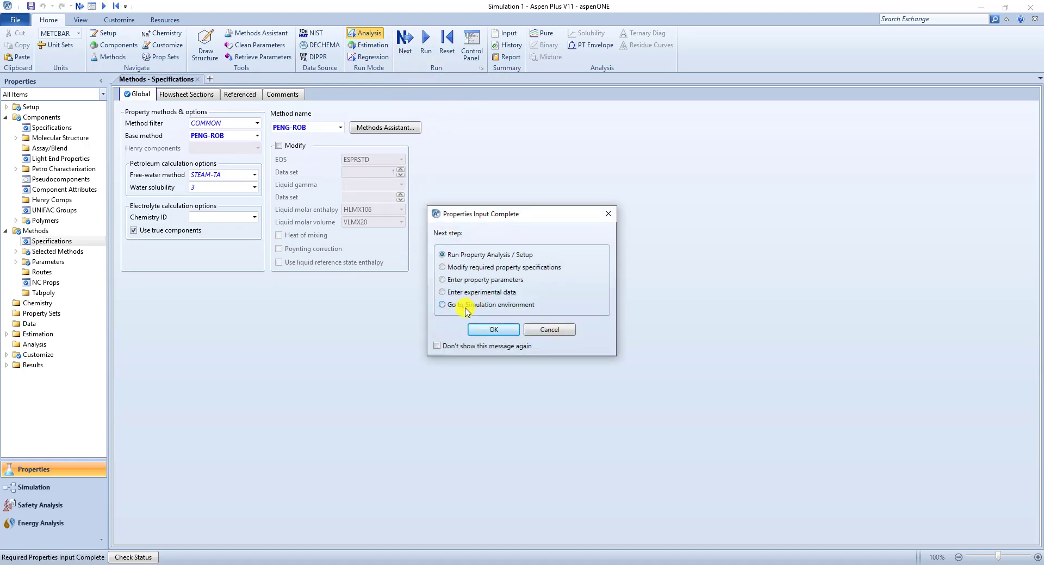
click(492, 330)
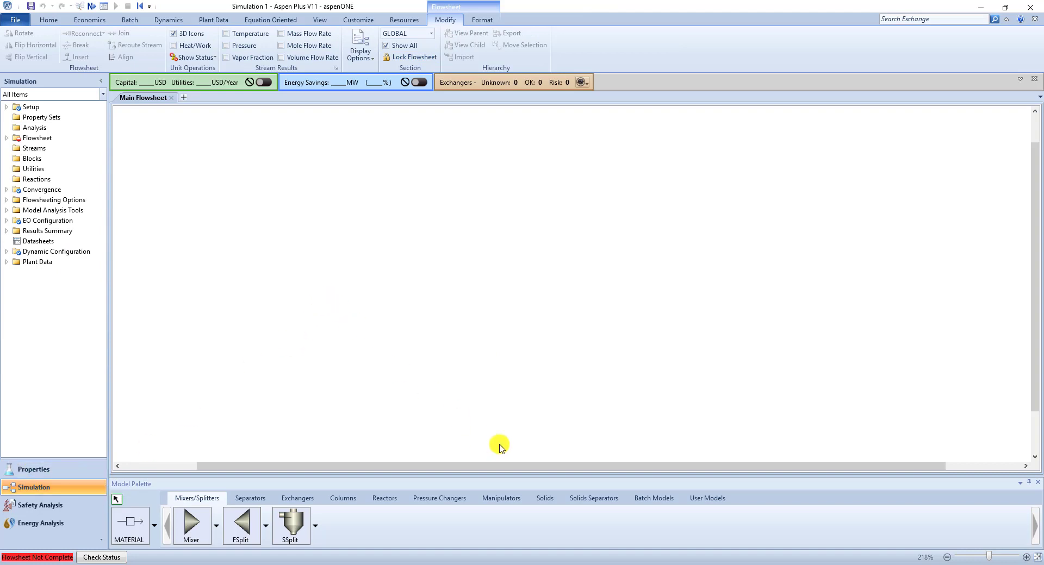
- Place a Dupl stream duplicator block on the left side of the empty flowsheet
click(498, 499)
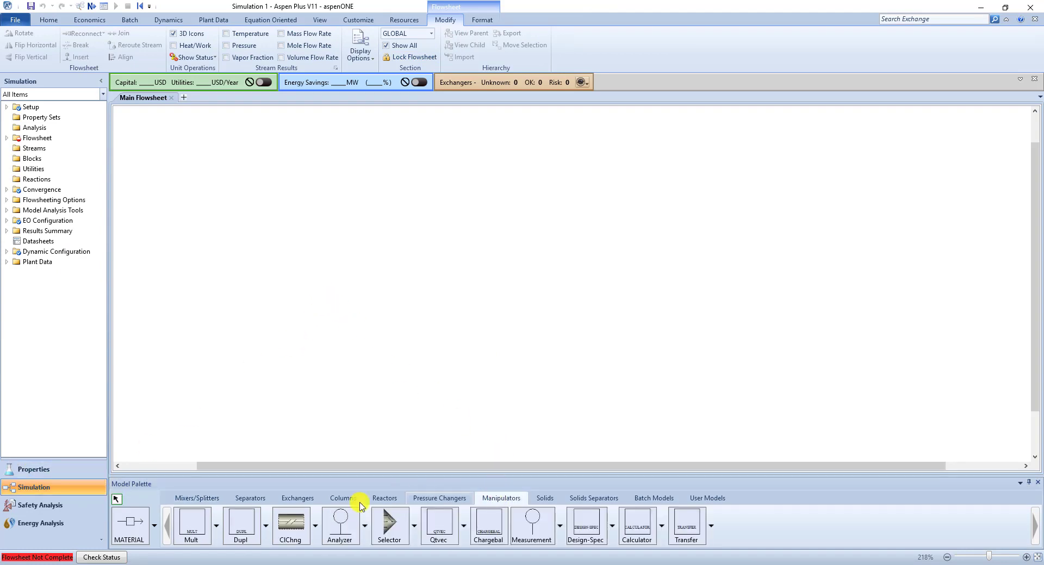
click(244, 530)
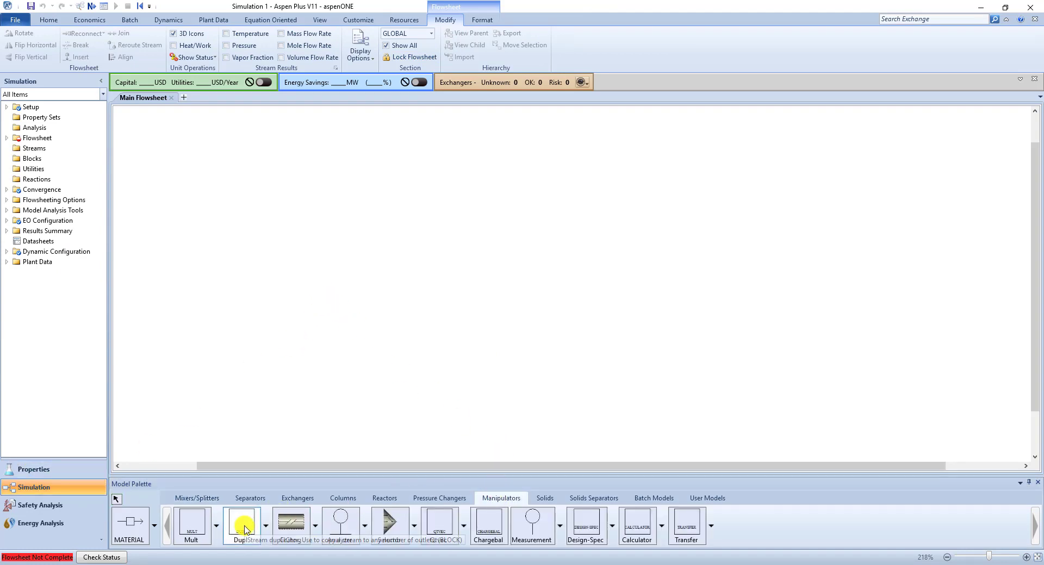
click(252, 269)
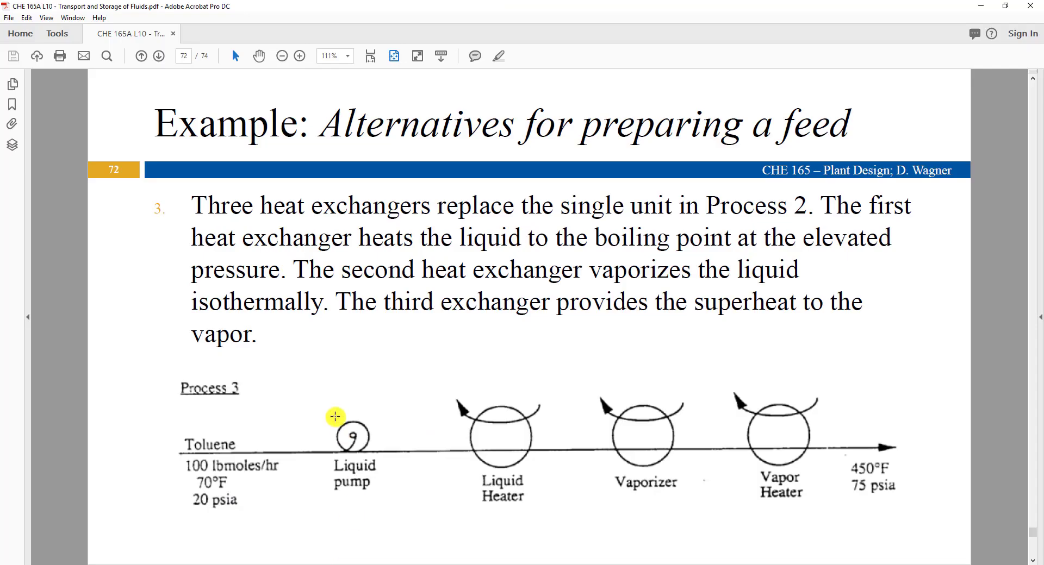
- Examine the Process 1, 2 and 3 feed preparation diagrams in the lecture PDF and return to Aspen Plus
scroll(335, 417, up, 2)
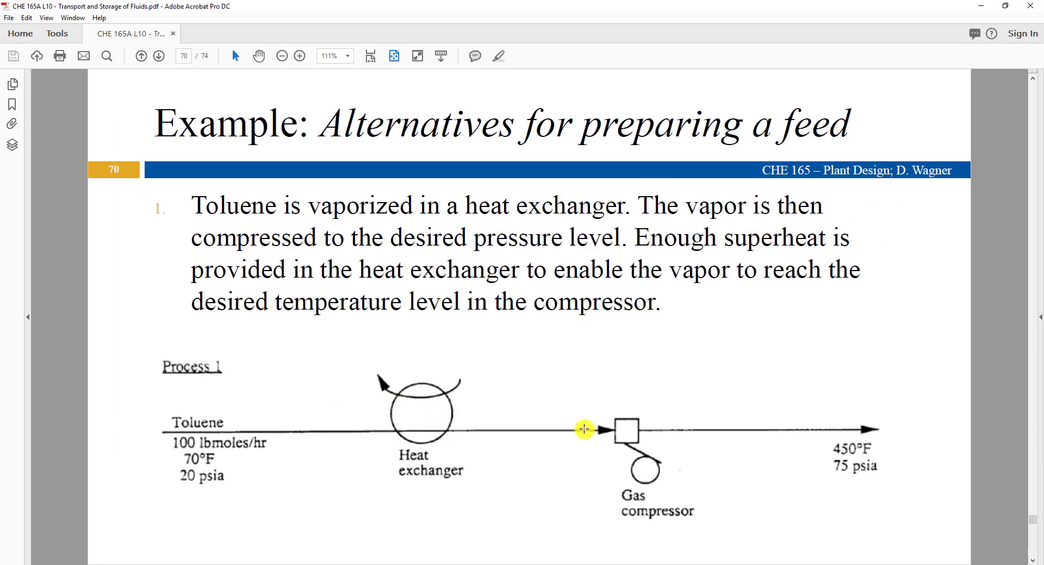
scroll(625, 434, down, 1)
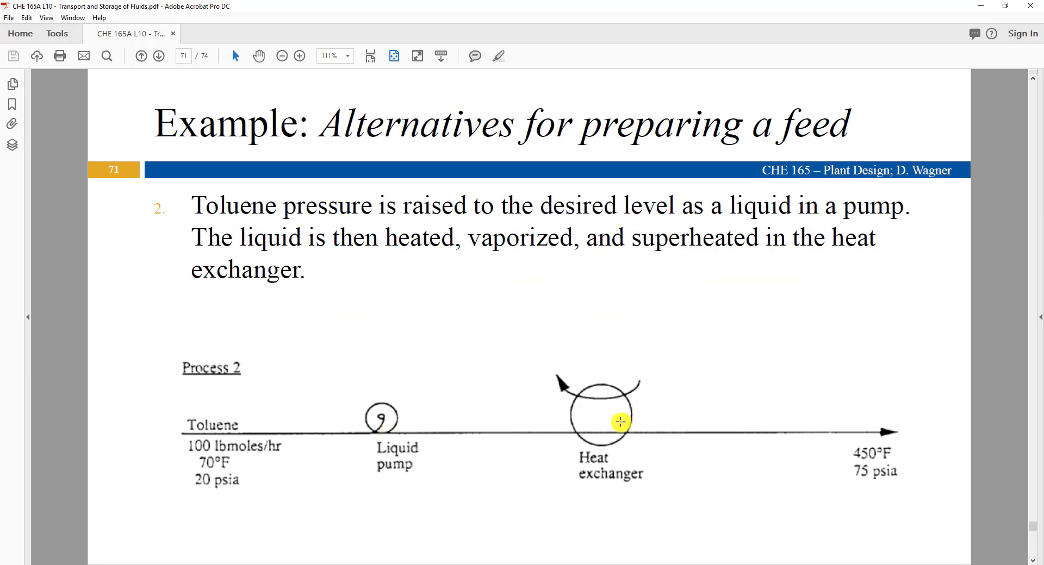
scroll(620, 422, down, 1)
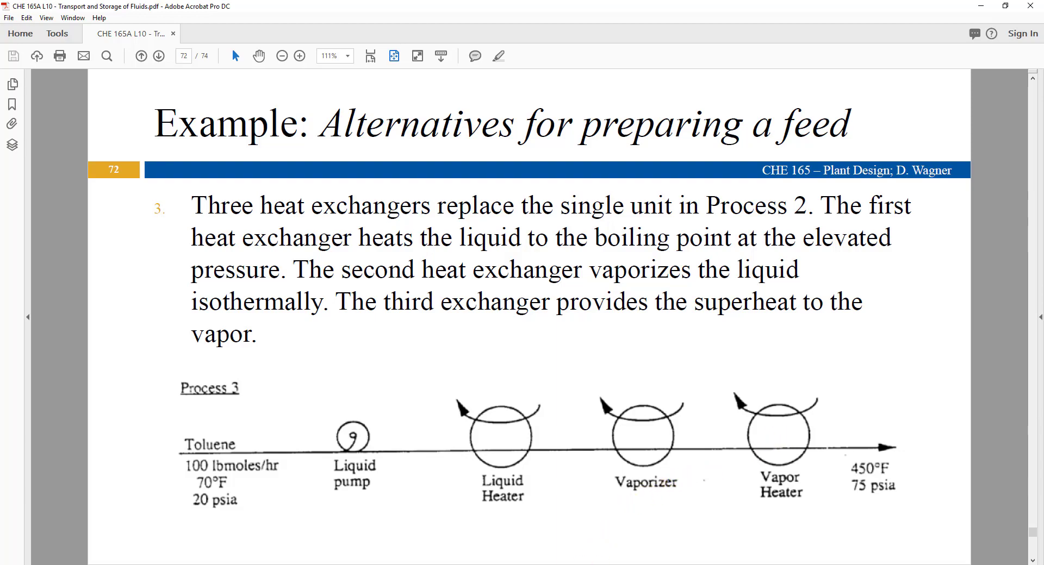
key(alt+Tab)
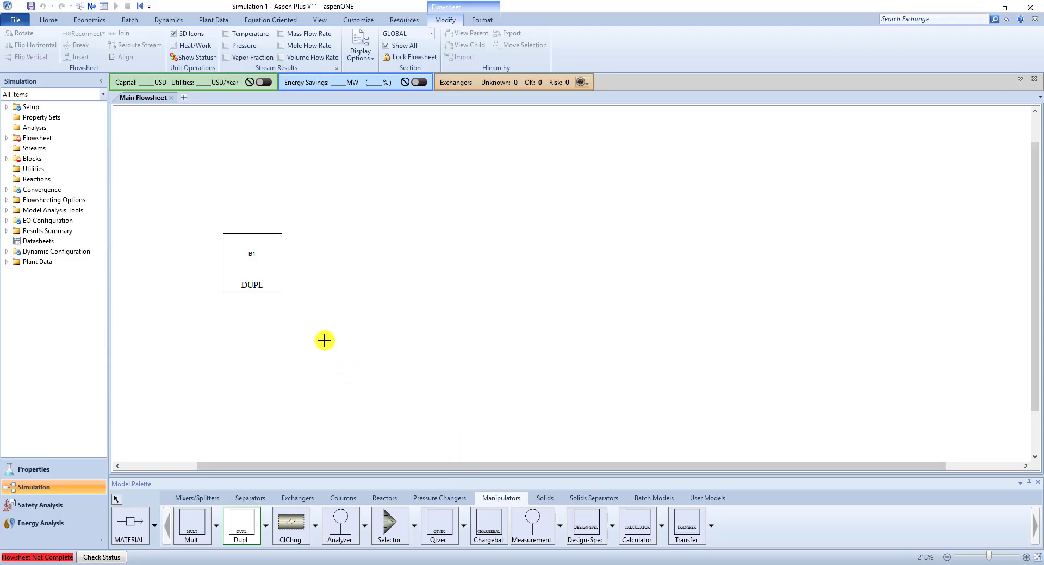
- Place two Pump blocks one above the other beside the duplicator and a Compr block above and beyond them
click(427, 499)
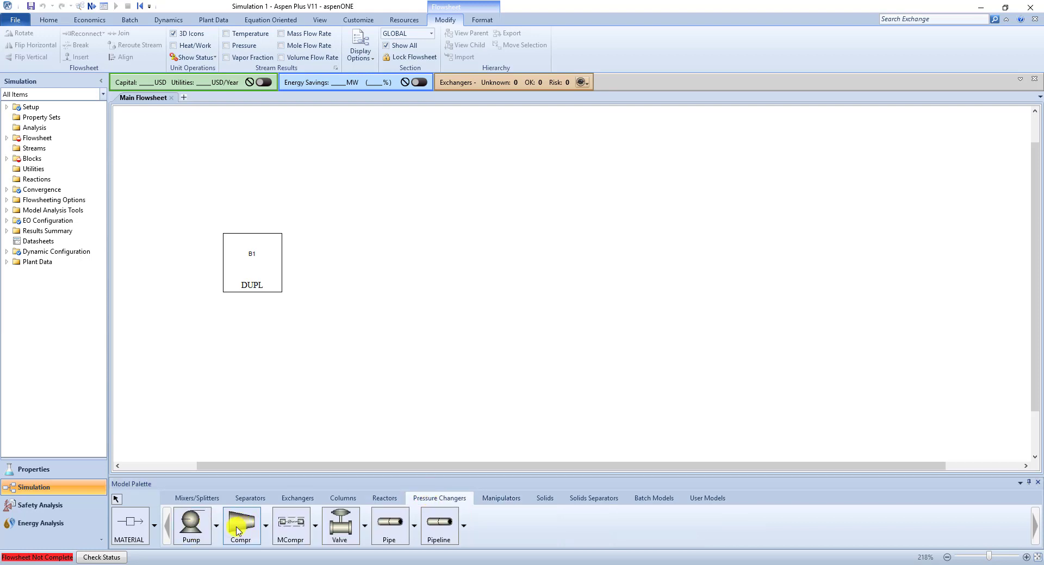
click(191, 527)
click(435, 264)
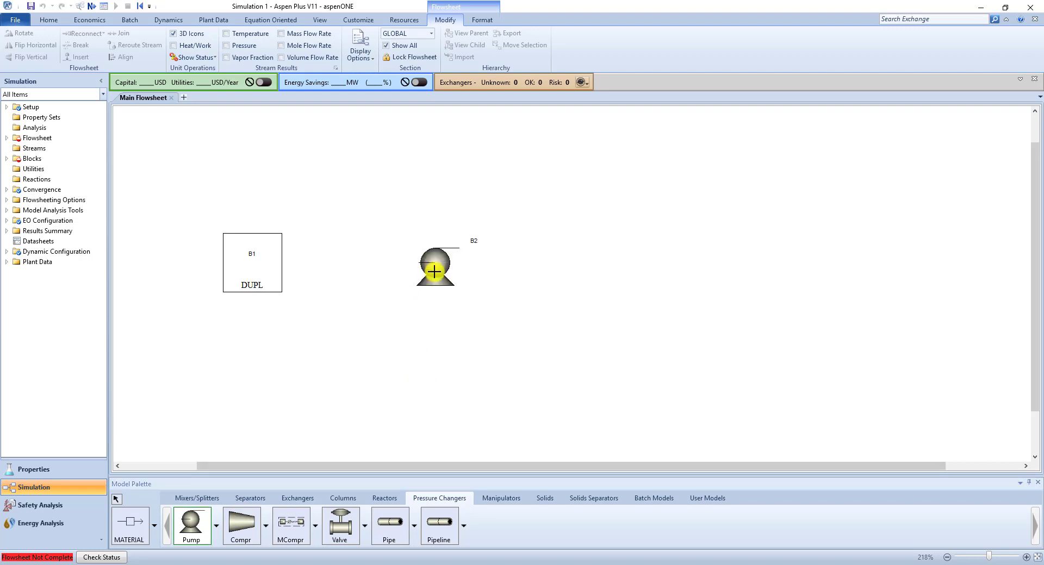
click(435, 378)
click(244, 535)
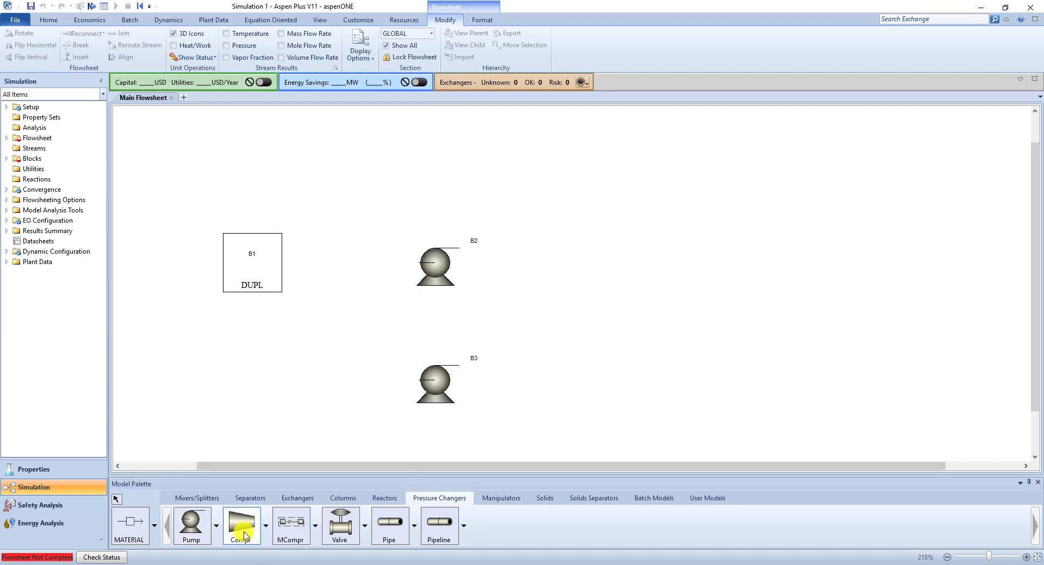
click(638, 175)
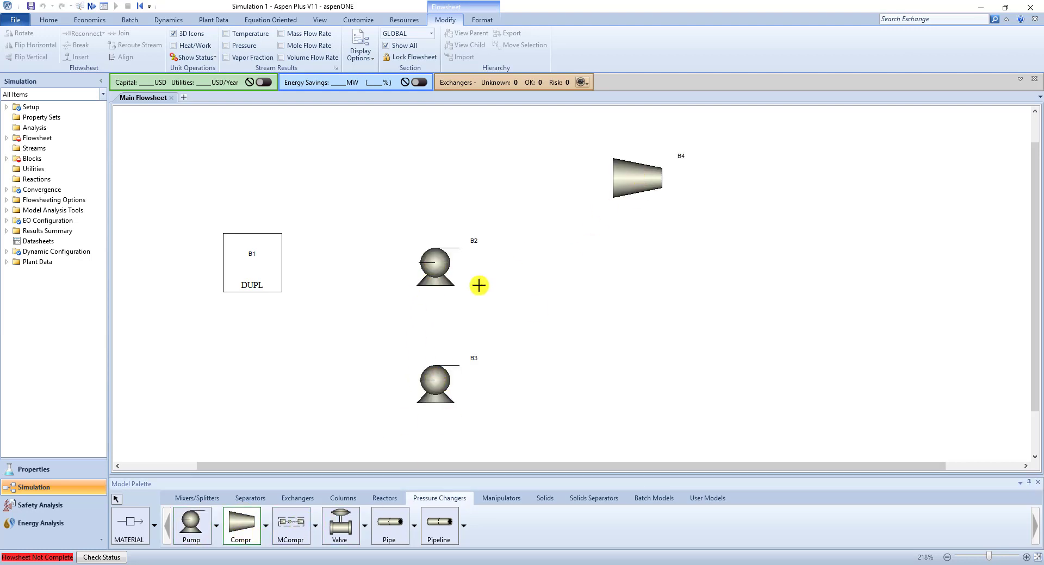
- Place a Heater block on the flowsheet below the compressor
click(299, 499)
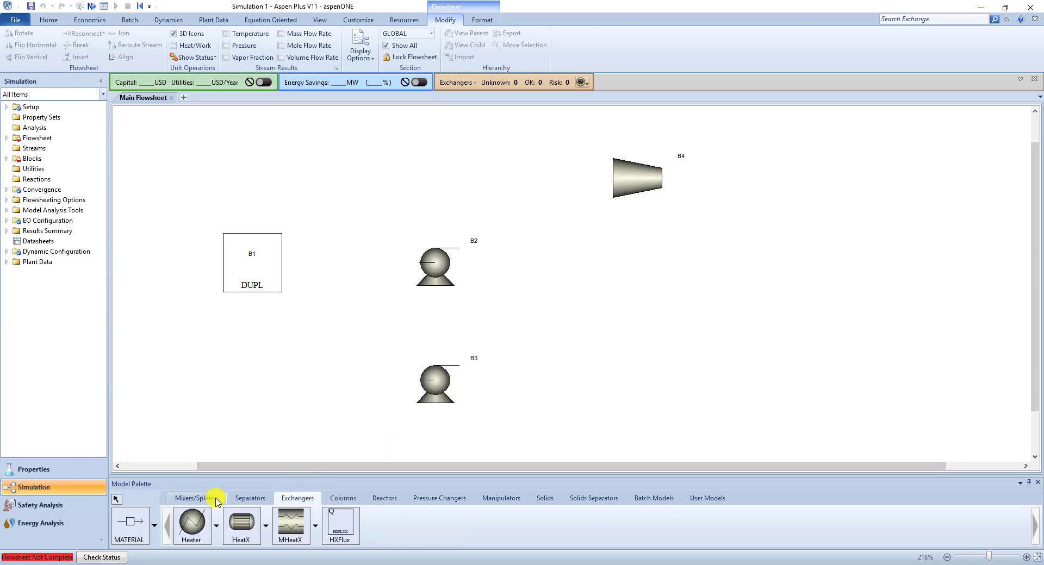
click(190, 523)
click(589, 328)
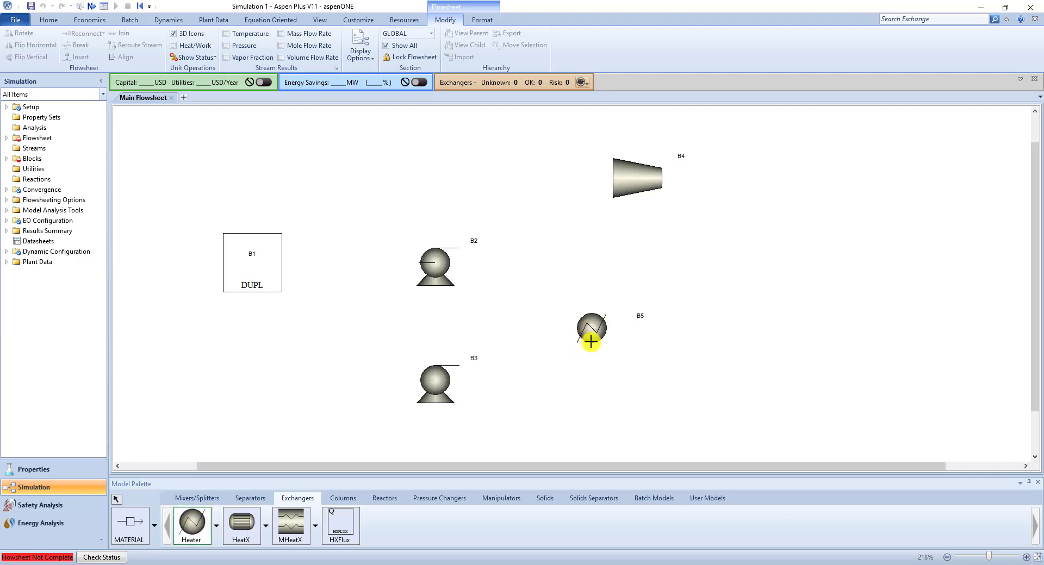
- Try a HeatX exchanger block beside the heater to compare their stream ports, and delete it
click(242, 523)
click(694, 328)
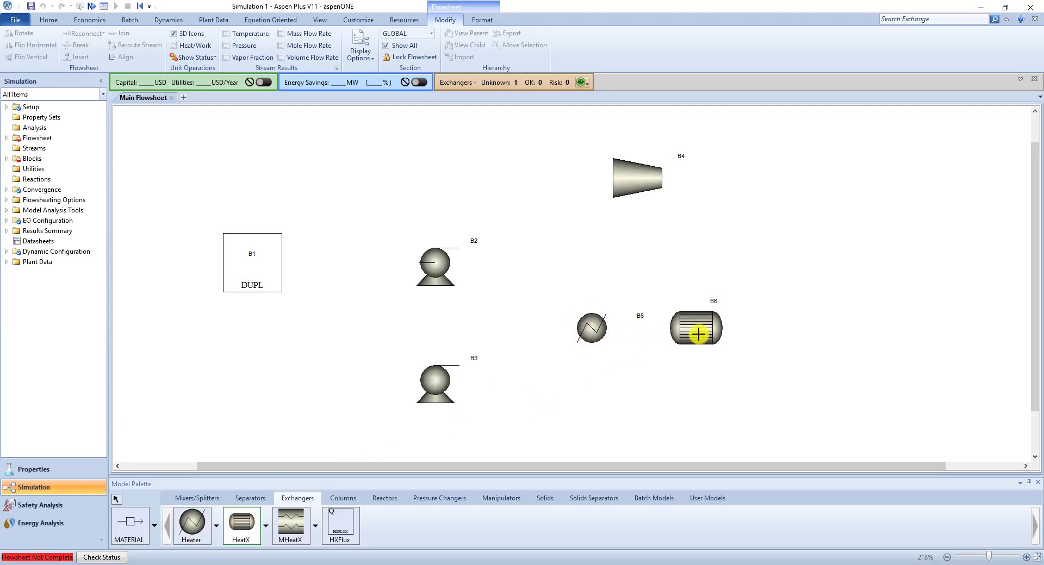
click(136, 525)
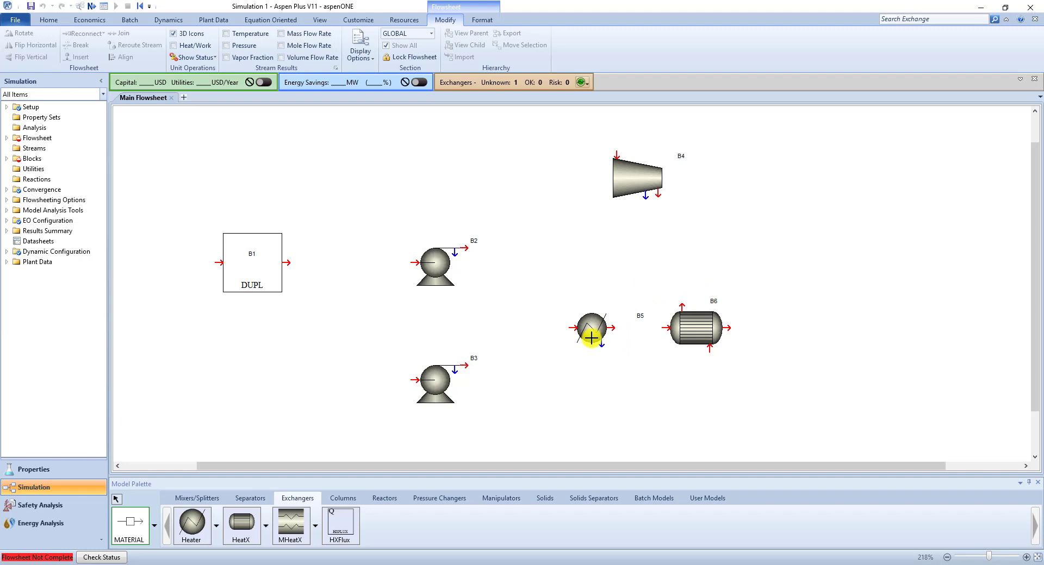
key(Escape)
click(704, 327)
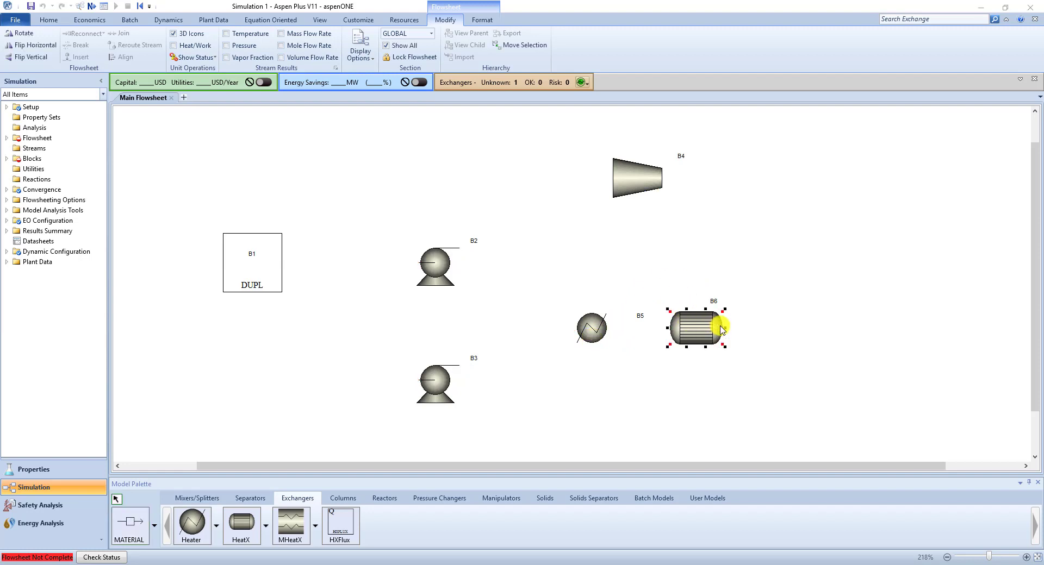
key(Delete)
click(561, 303)
- Move the heater ahead of the compressor and place four more Heater blocks: one after the upper pump and three in a row after the lower pump
drag(597, 333, 473, 189)
click(185, 530)
click(605, 257)
click(573, 381)
click(669, 380)
click(775, 380)
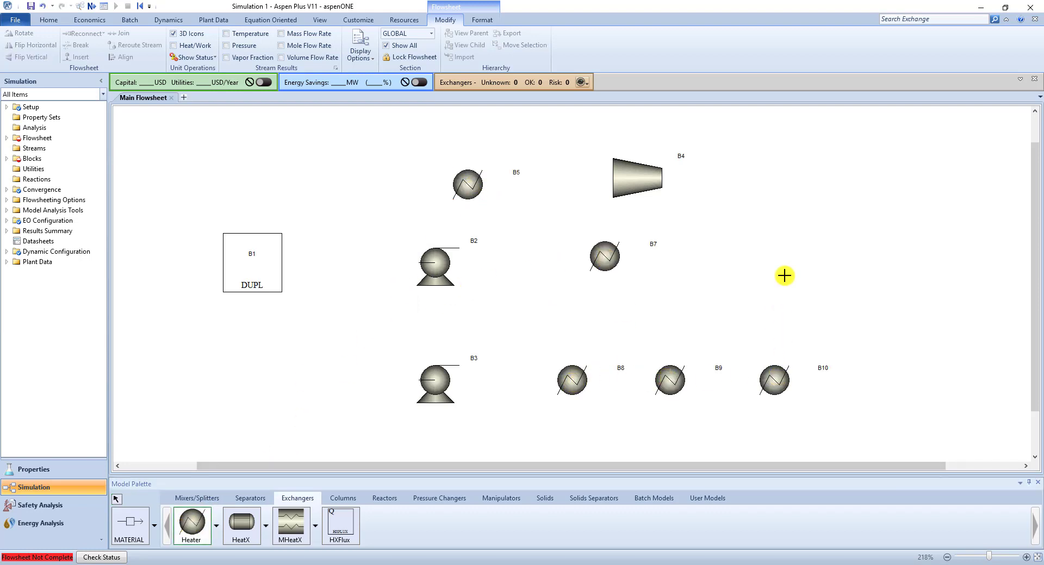
key(Escape)
- Draw a material feed stream into the inlet of the duplicator block
click(131, 528)
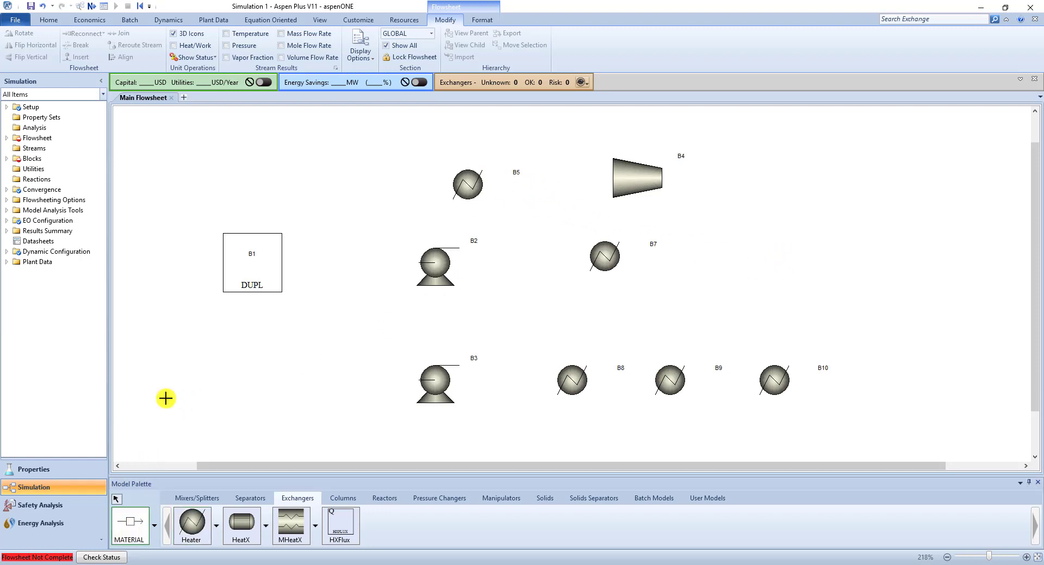
click(148, 263)
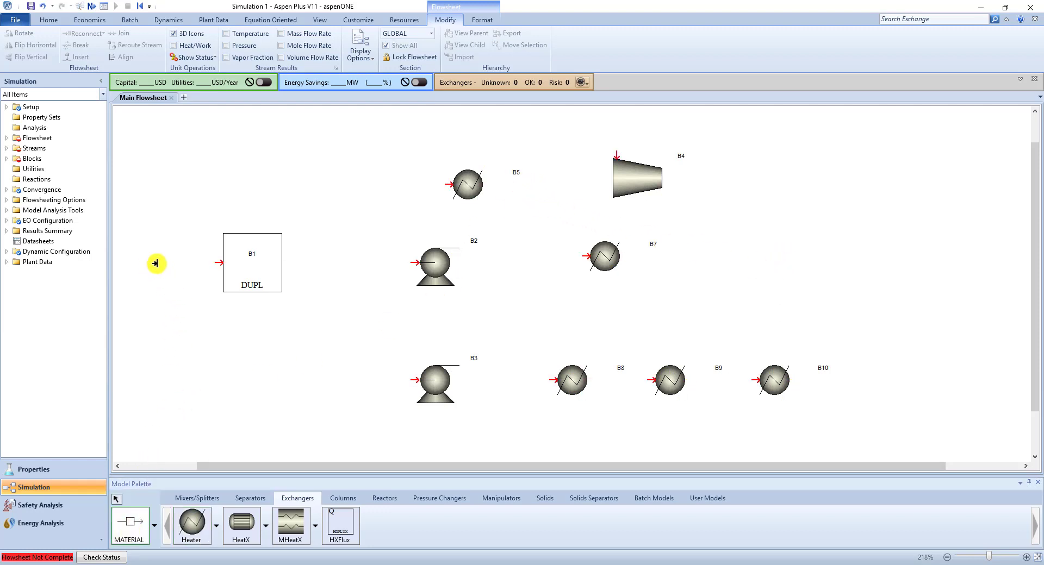
click(219, 263)
- Connect the duplicator's outlet with separate material streams to the top heater, the upper pump and the lower pump
click(283, 263)
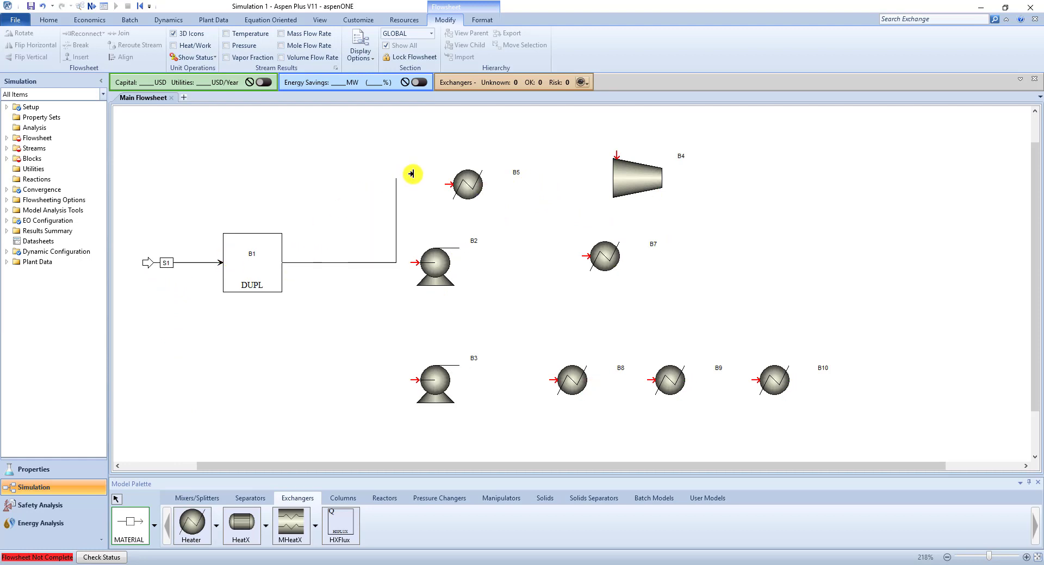
click(444, 183)
click(286, 264)
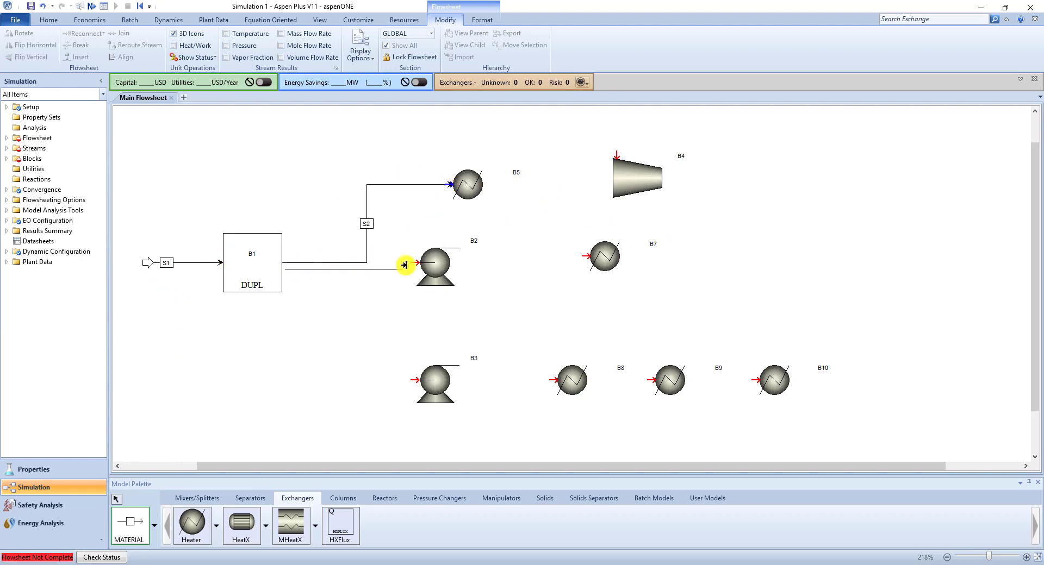
click(414, 262)
click(287, 264)
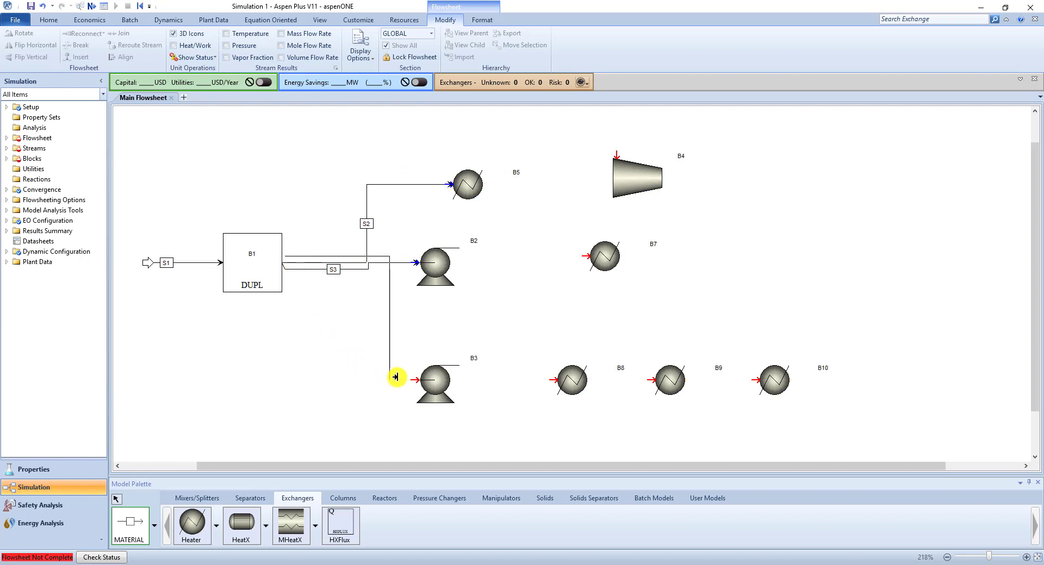
click(415, 380)
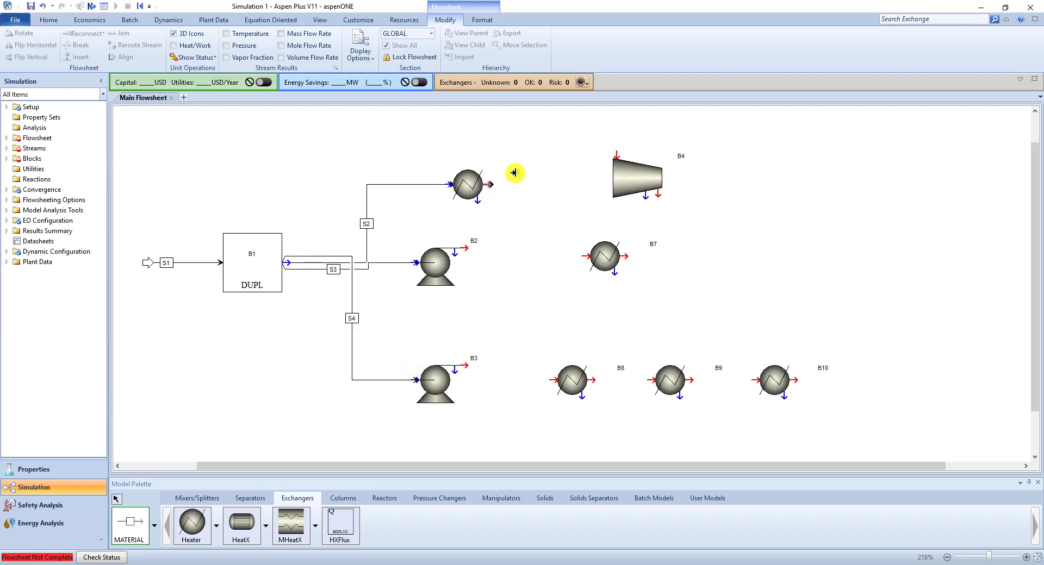
- Connect the top heater's outlet to the compressor inlet and draw a product stream from the compressor
click(492, 187)
click(614, 154)
click(658, 190)
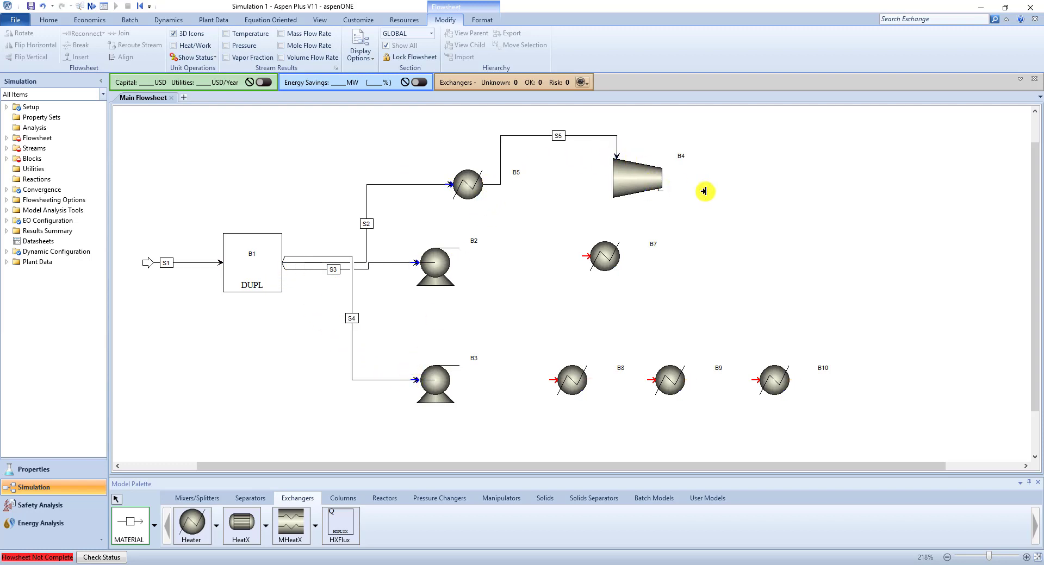
click(764, 191)
- Connect the upper pump's outlet to the middle-row heater and draw a product stream from that heater
click(464, 247)
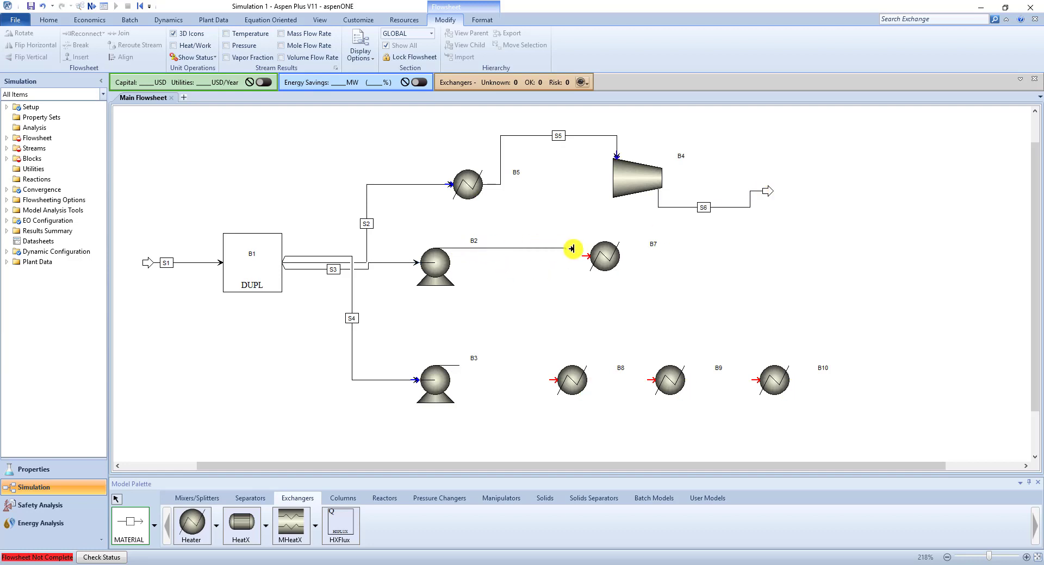
click(588, 255)
click(621, 255)
click(758, 256)
- Connect the lower pump and its three heaters in series with material streams, ending in a product stream from the last heater
click(468, 366)
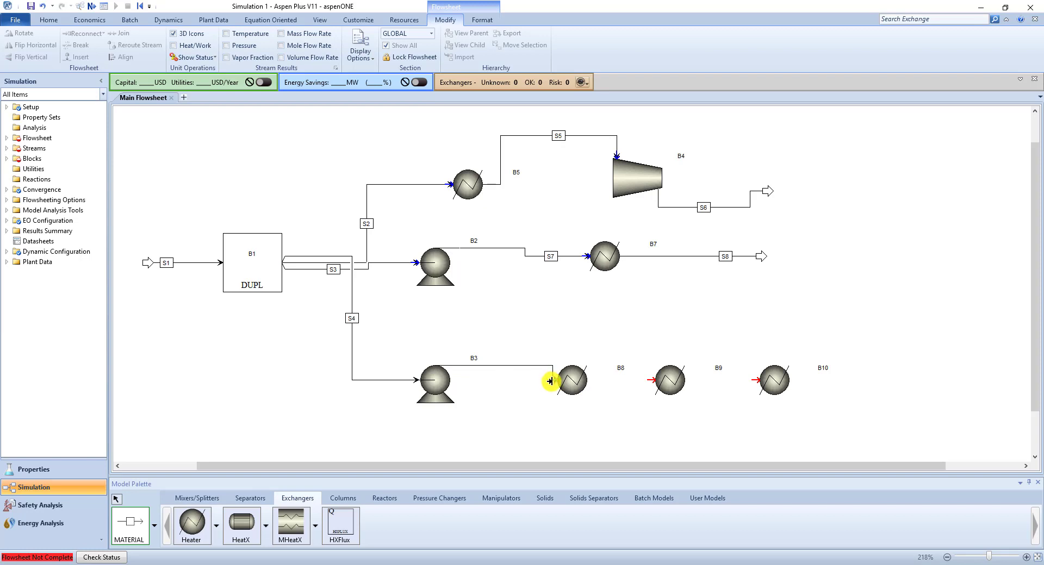
click(553, 379)
click(592, 381)
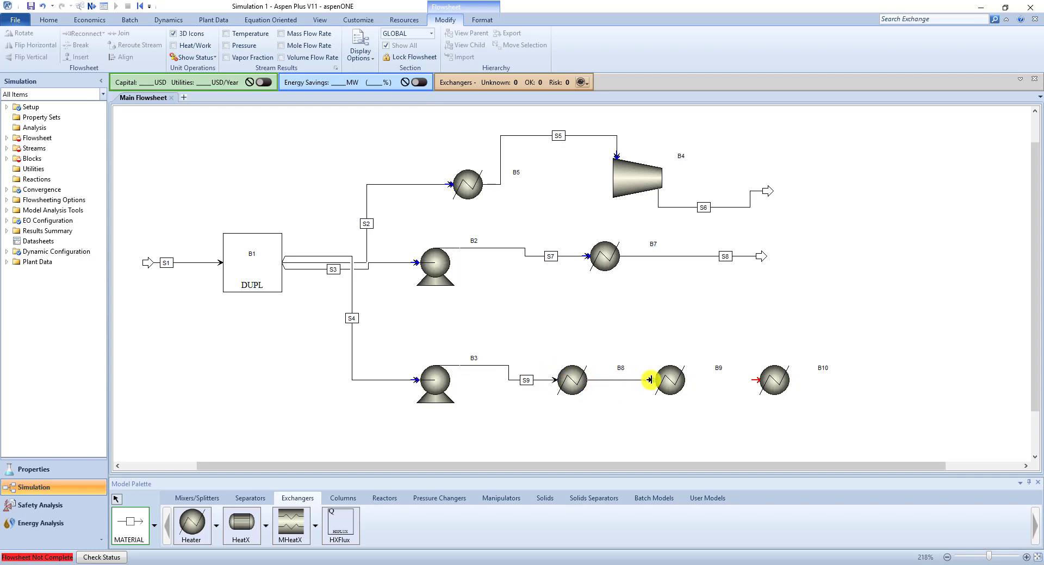
click(651, 379)
click(692, 379)
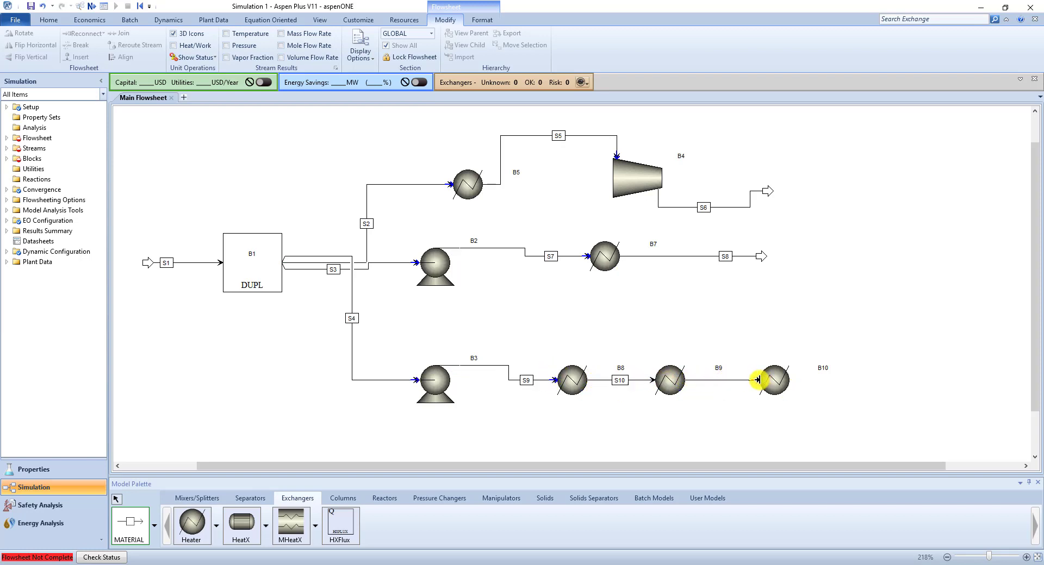
click(756, 380)
click(797, 379)
click(850, 381)
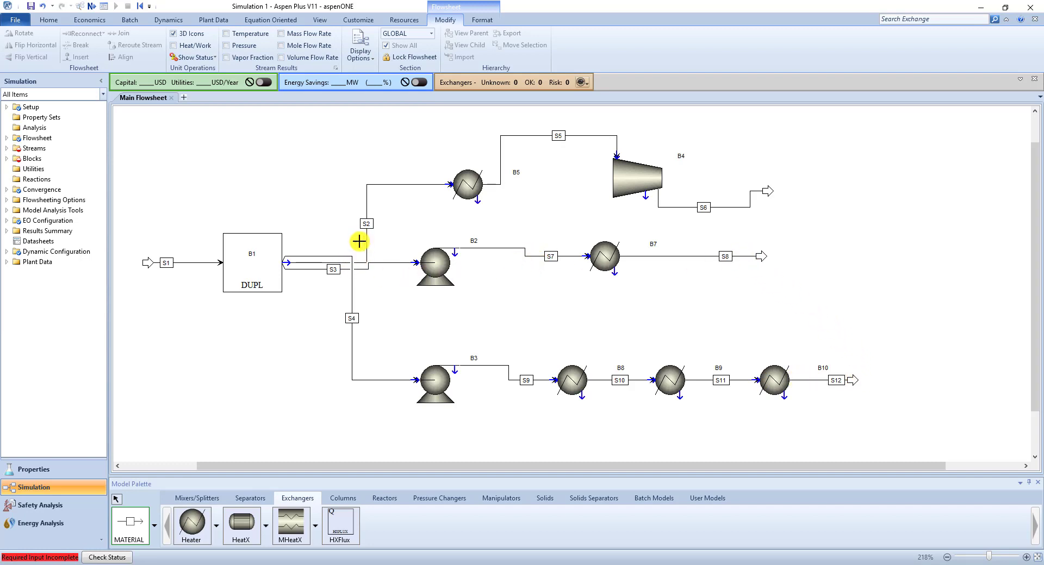
- Rename the feed stream IN and the top, middle and lower product streams 1-OUT, 2-OUT and 3-OUT
double_click(16, 158)
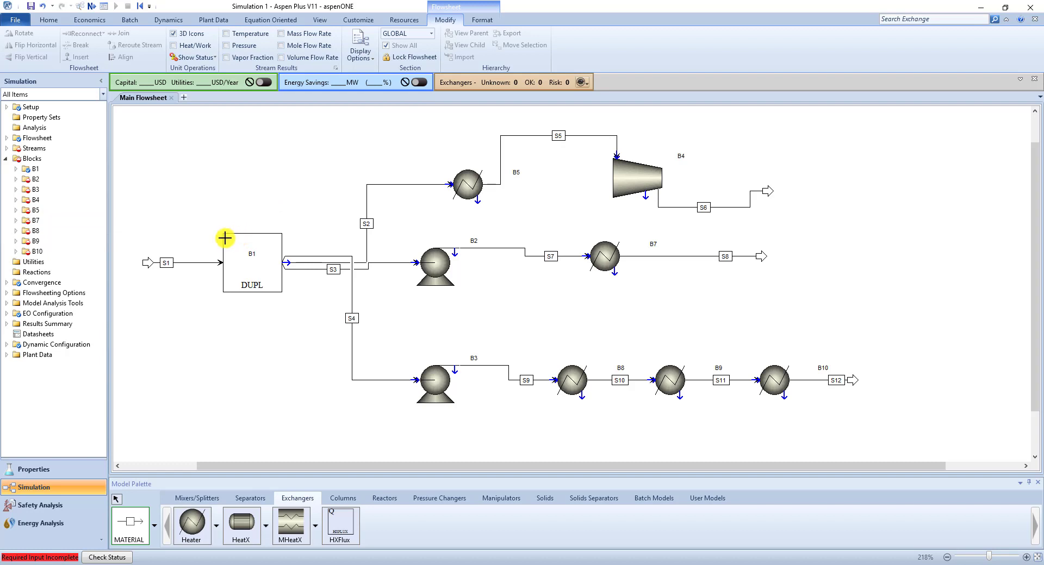
right_click(192, 203)
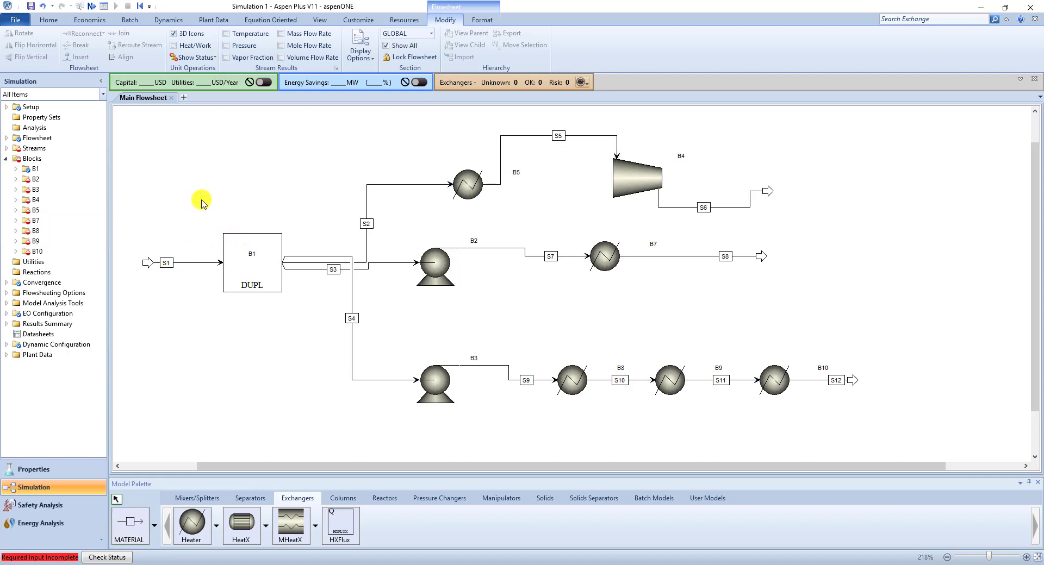
click(170, 262)
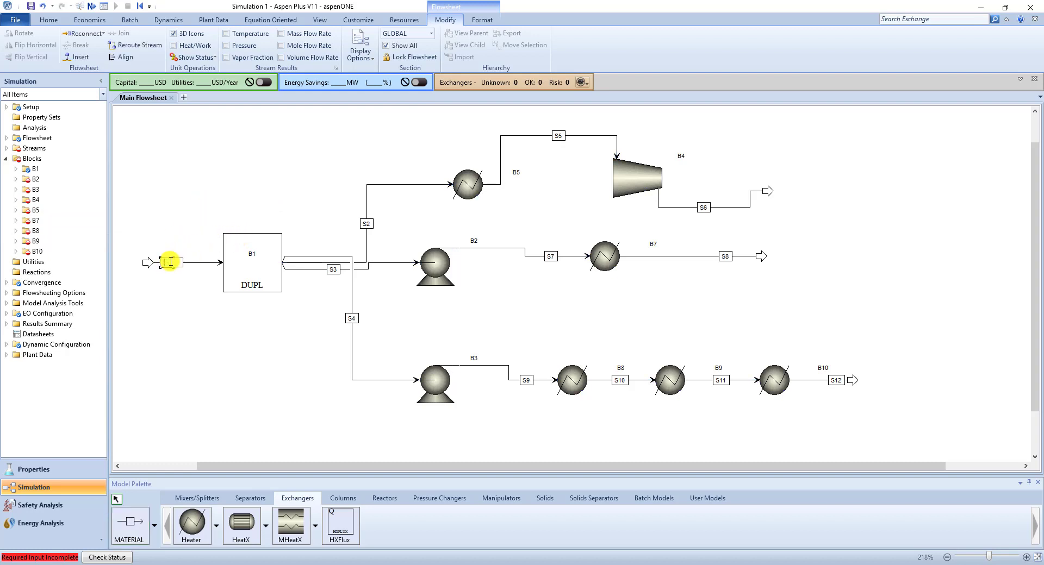
click(704, 207)
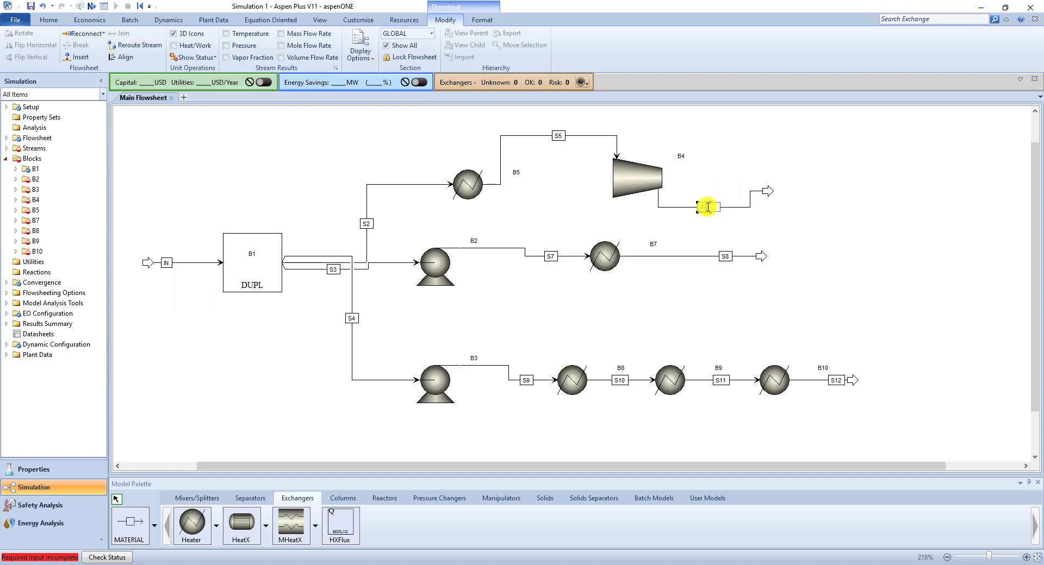
key(Return)
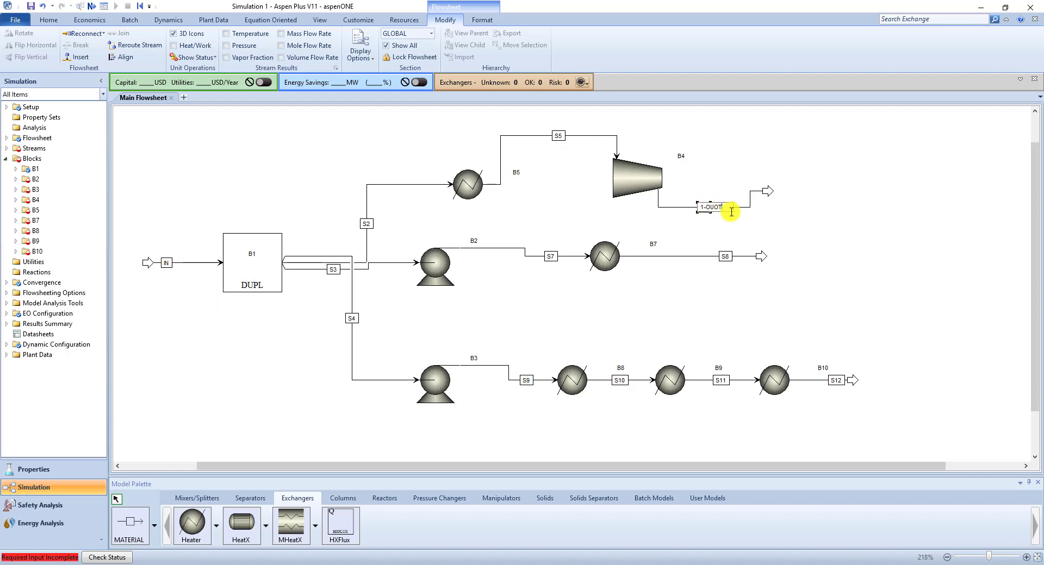
click(725, 256)
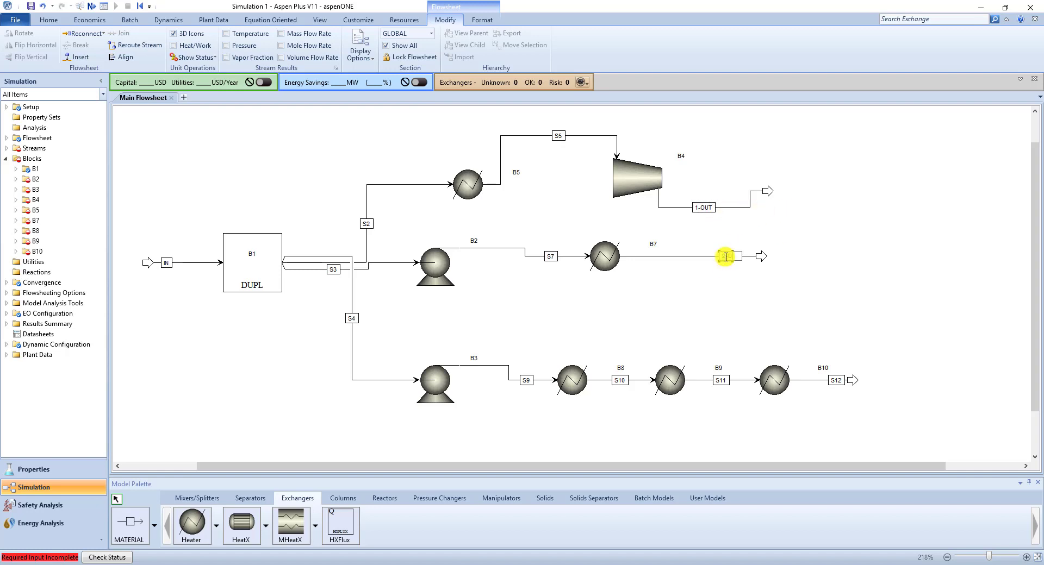
text(2-OUT)
click(837, 379)
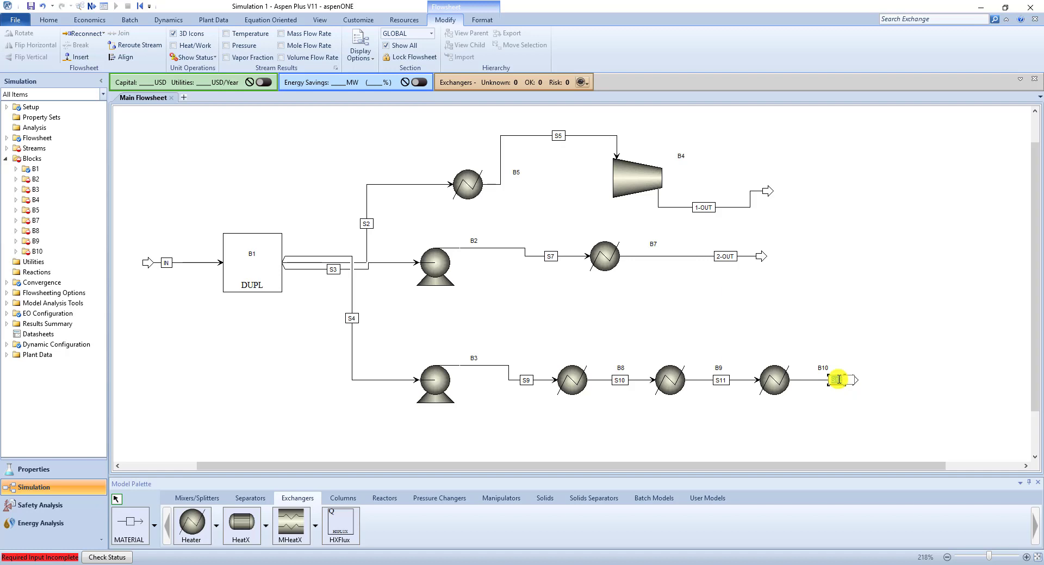
click(763, 310)
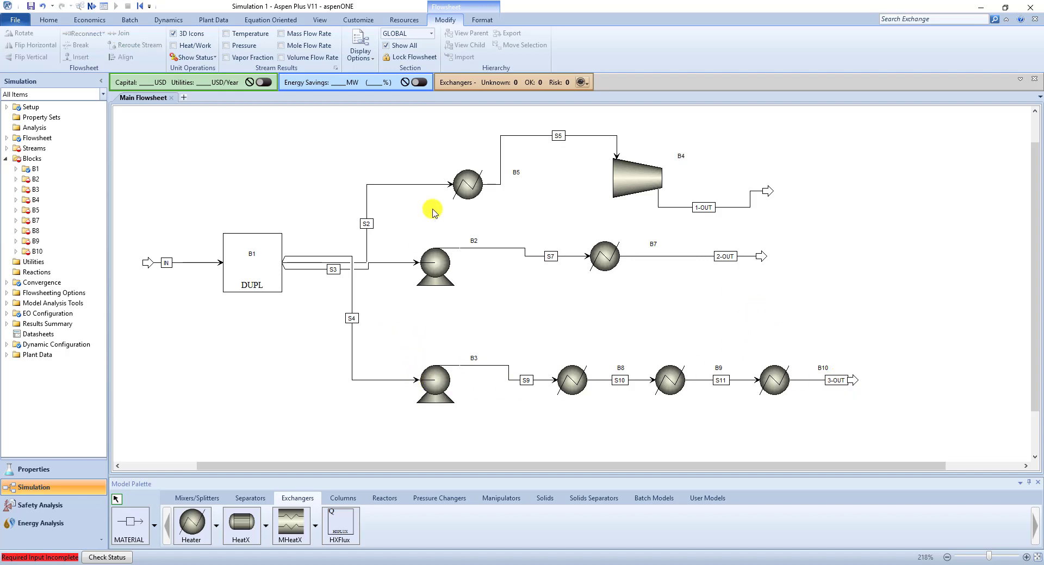
- Rename the top heater HE1, the compressor C1, the upper and lower pumps P2 and P3, and the middle-row heater HE2
double_click(466, 183)
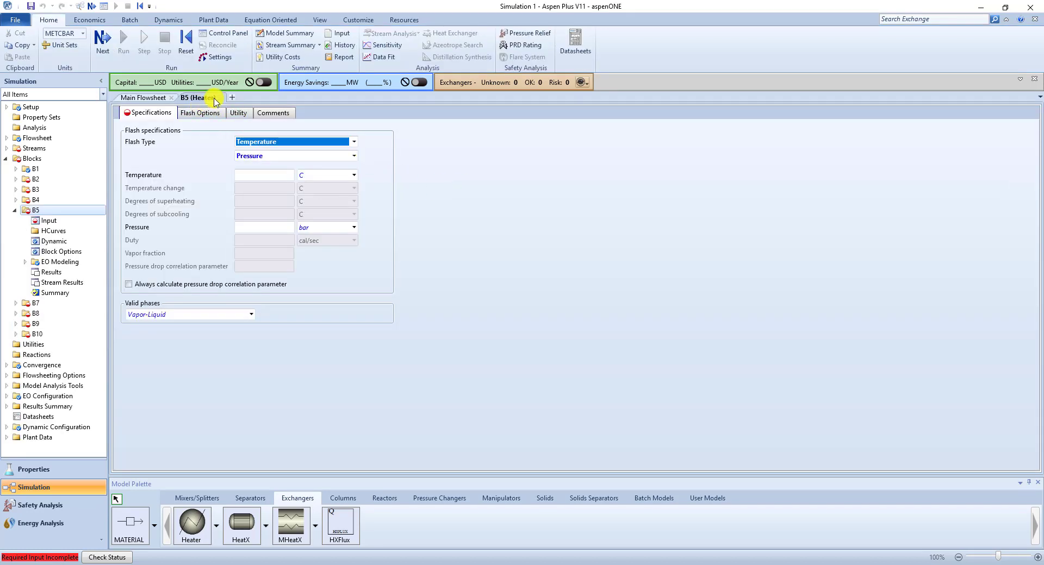
click(220, 98)
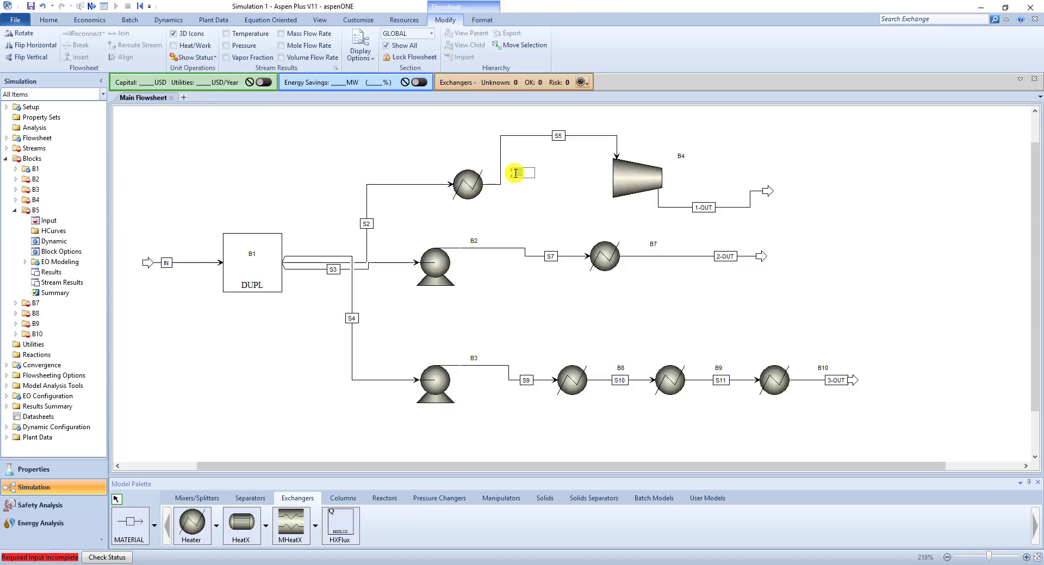
key(Return)
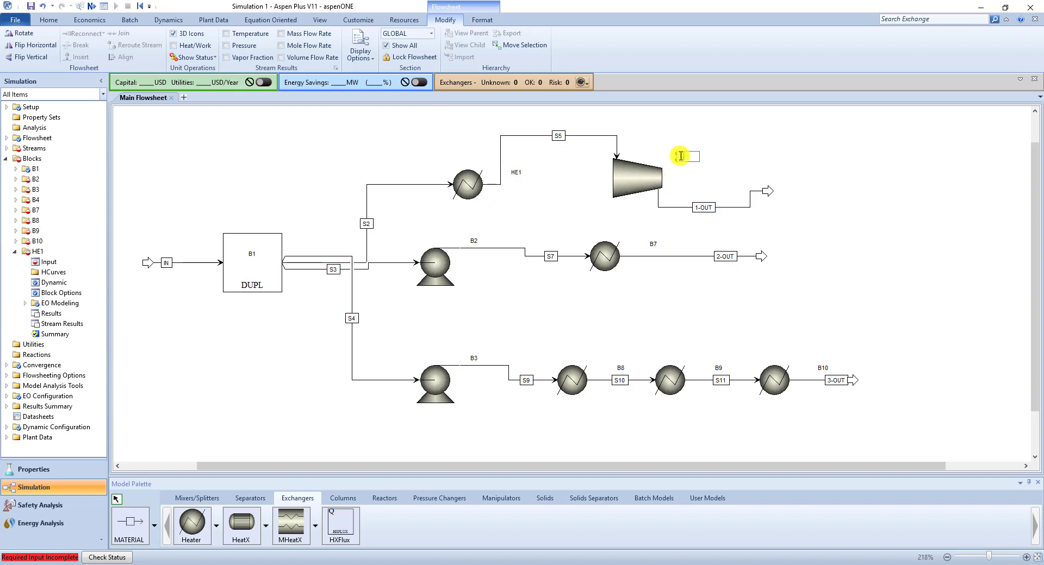
key(Return)
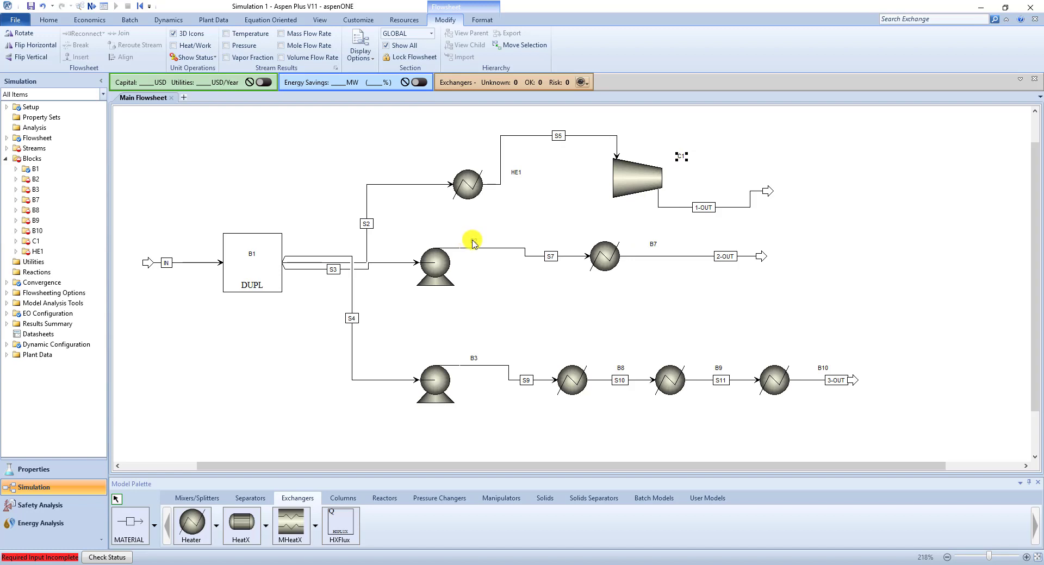
text(P1)
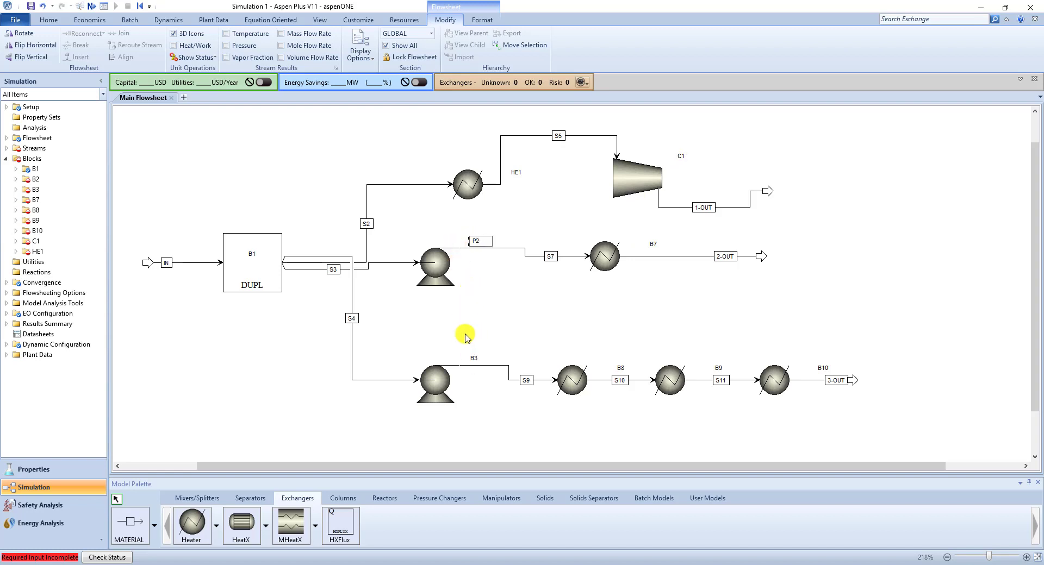
click(474, 357)
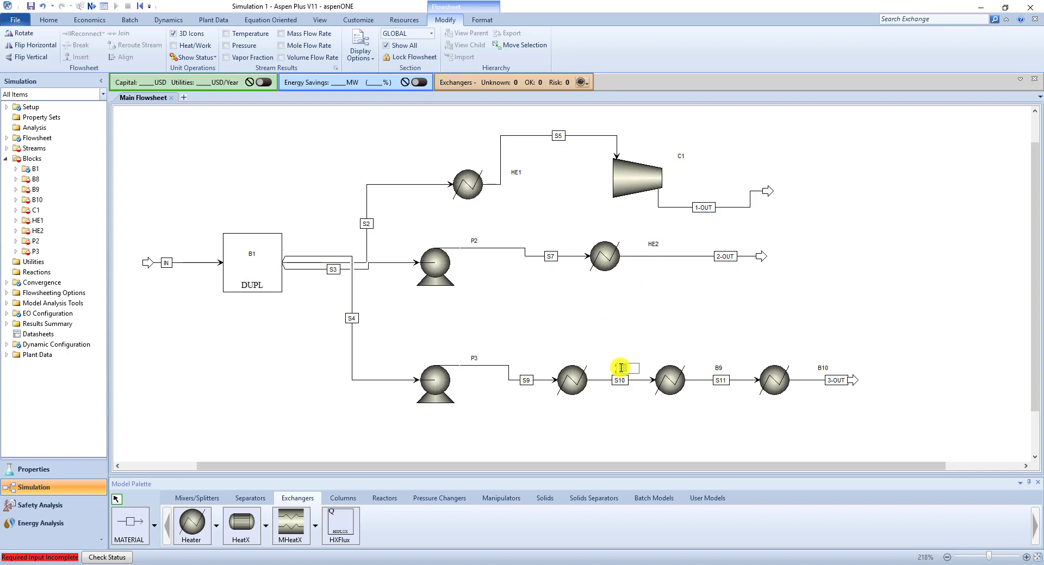
- Rename the three lower-row heaters HE3-1, HE3-2 and HE3-3 in flow order
key(Return)
click(722, 368)
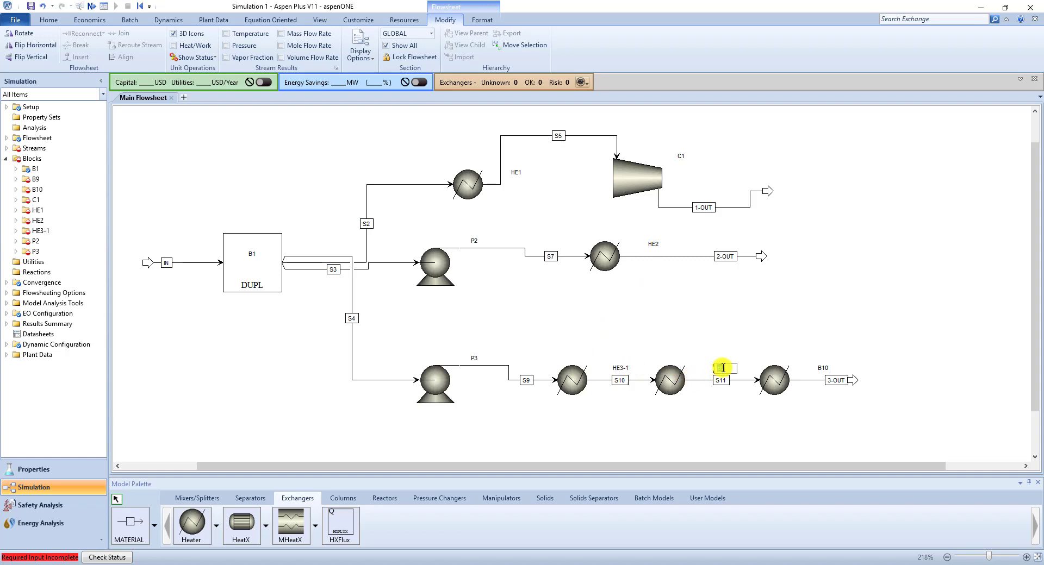
key(Return)
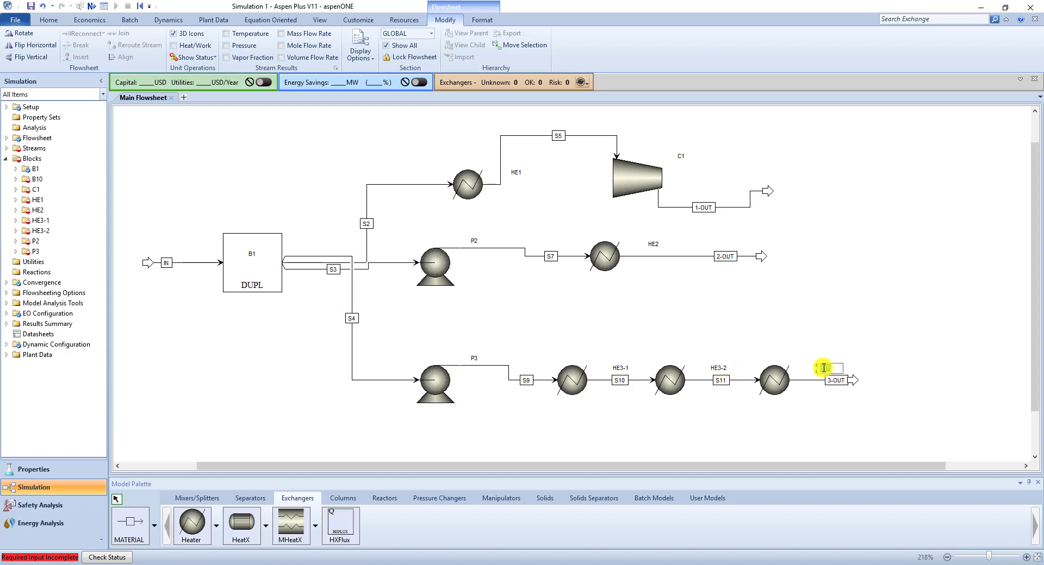
text(HE3-3)
key(Return)
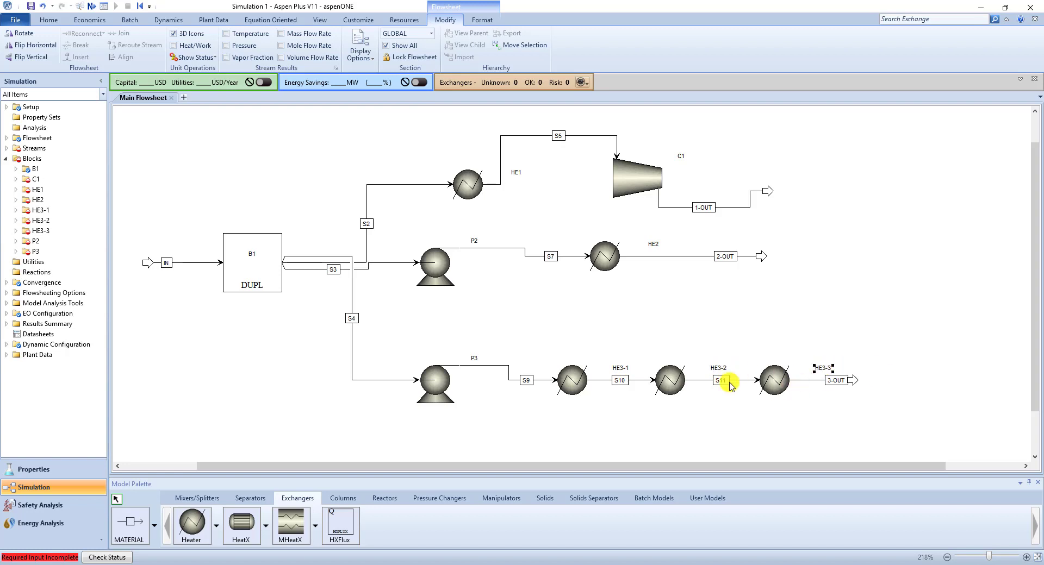
- Move the P3 label beside its pump and the HE3-1, HE3-2 and HE3-3 labels directly beneath their heaters
click(476, 360)
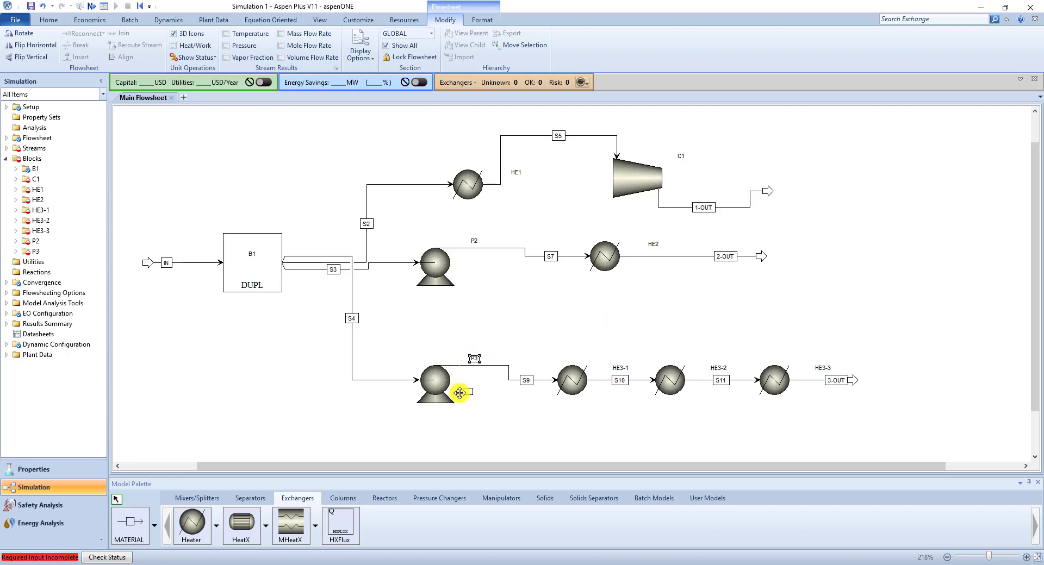
drag(456, 396, 456, 396)
click(621, 368)
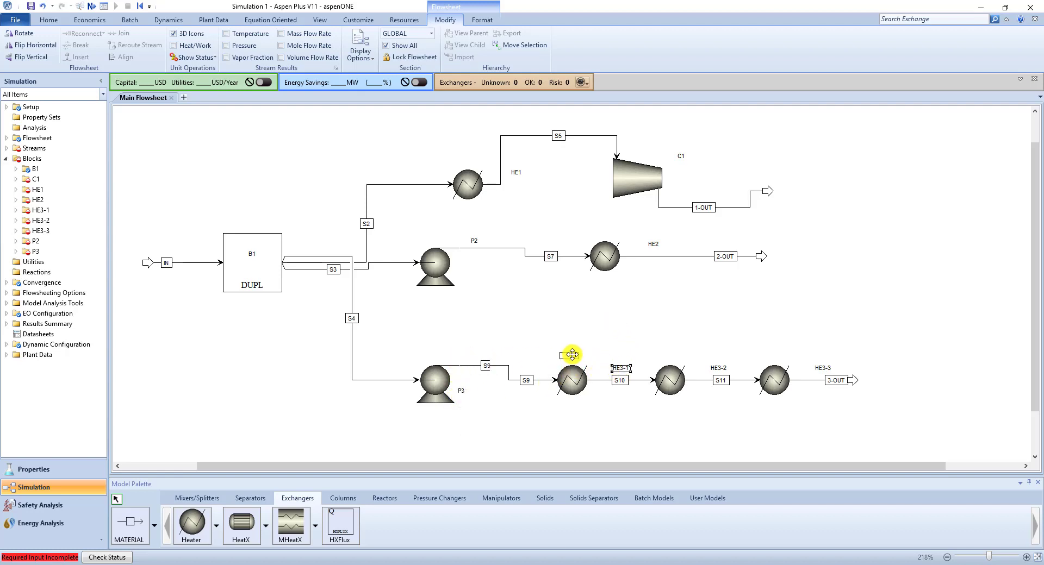
drag(583, 362, 573, 405)
drag(718, 368, 666, 406)
drag(822, 368, 774, 407)
- Move the HE2, HE1 and C1 labels beneath their blocks and the P2 label beside its pump
drag(655, 259, 604, 281)
drag(475, 245, 462, 274)
click(515, 173)
drag(502, 195, 467, 208)
click(680, 156)
drag(637, 203, 641, 199)
- Extend the 1-OUT and 2-OUT product streams farther from their blocks and straighten the end of 1-OUT
click(767, 192)
drag(768, 191, 788, 190)
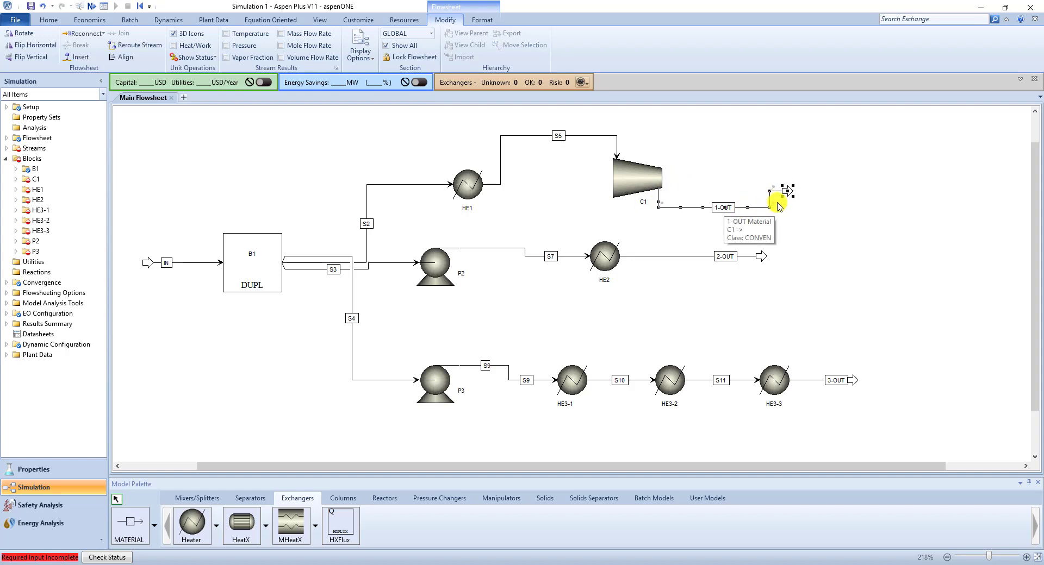
drag(790, 207, 787, 210)
click(784, 251)
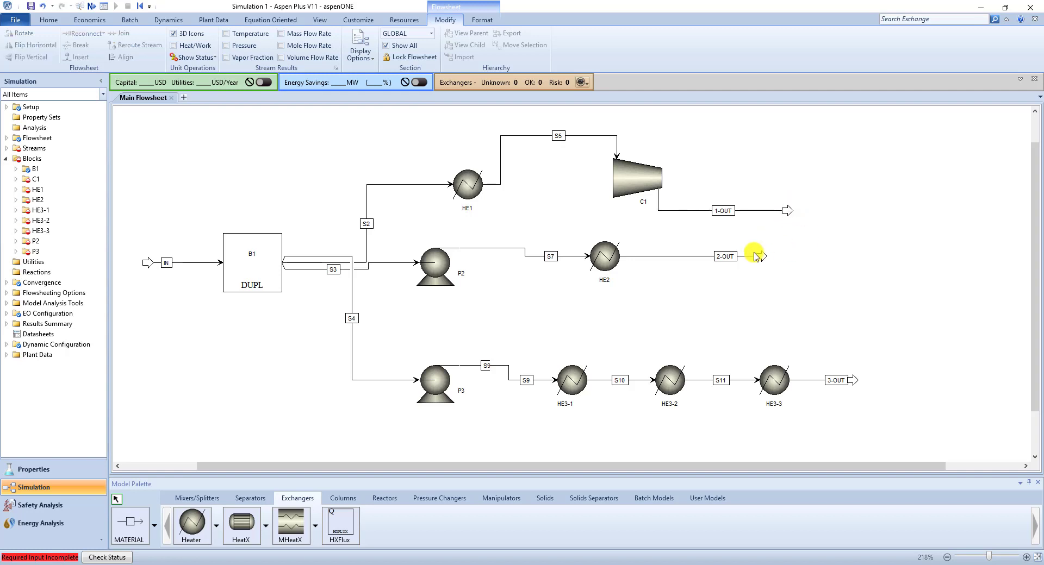
click(759, 257)
drag(760, 256, 781, 257)
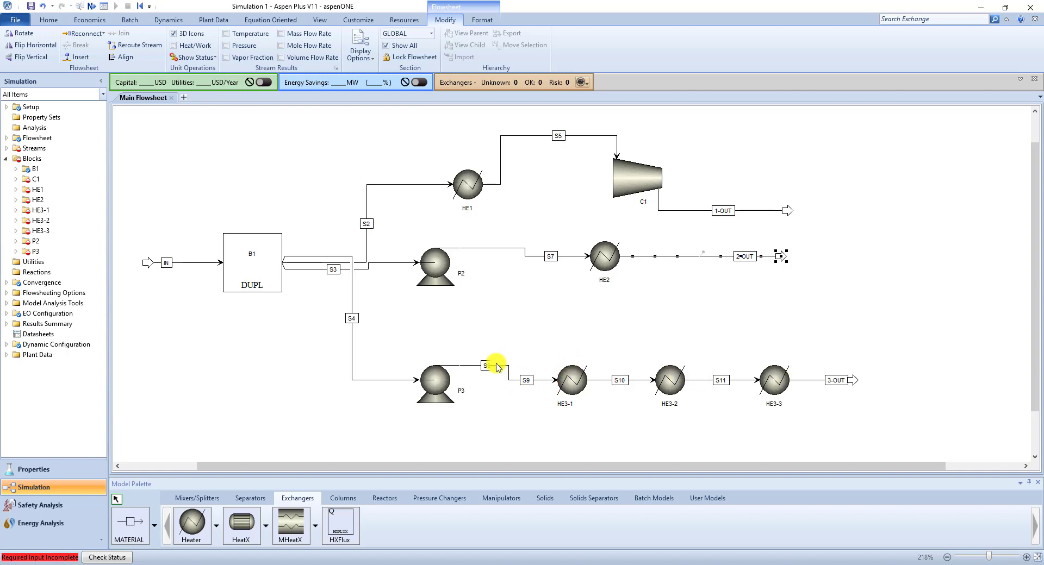
- Reroute streams S4 and S2 near the duplicator to separate the lines, and shift pump P2 to straighten S3
drag(352, 276, 296, 257)
click(303, 227)
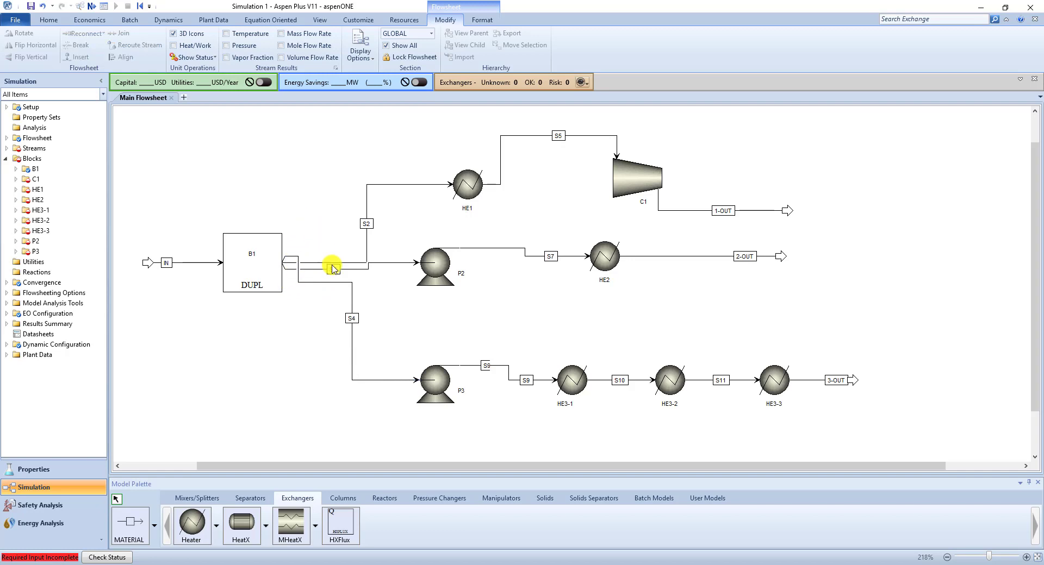
click(386, 264)
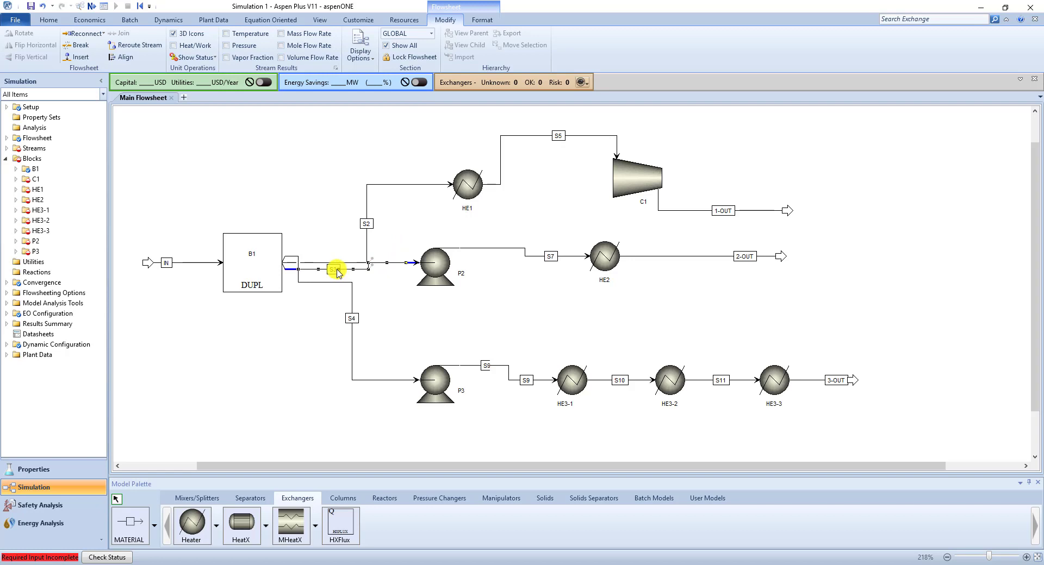
click(343, 263)
drag(344, 263, 349, 239)
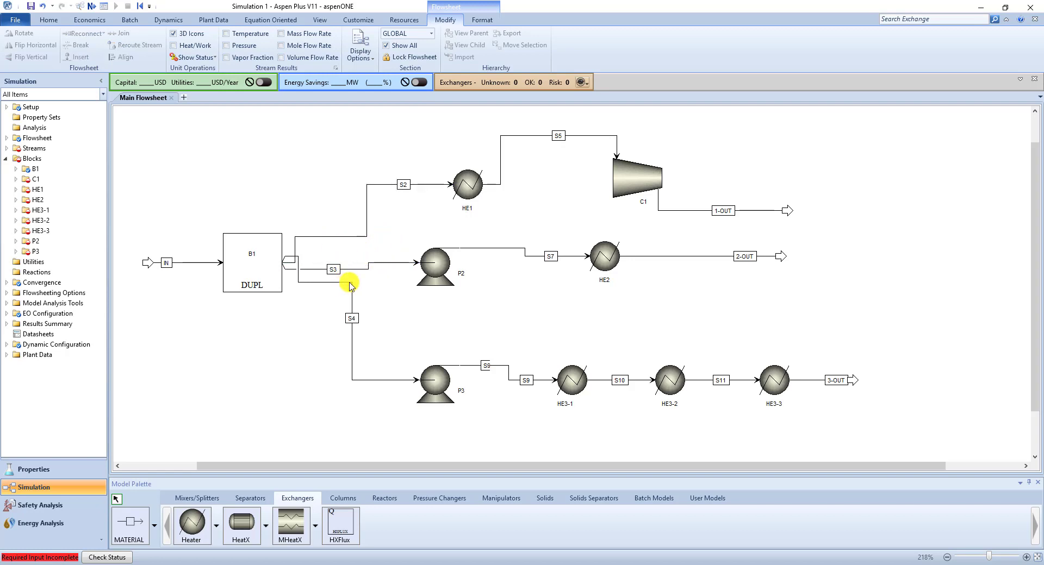
drag(436, 271, 442, 277)
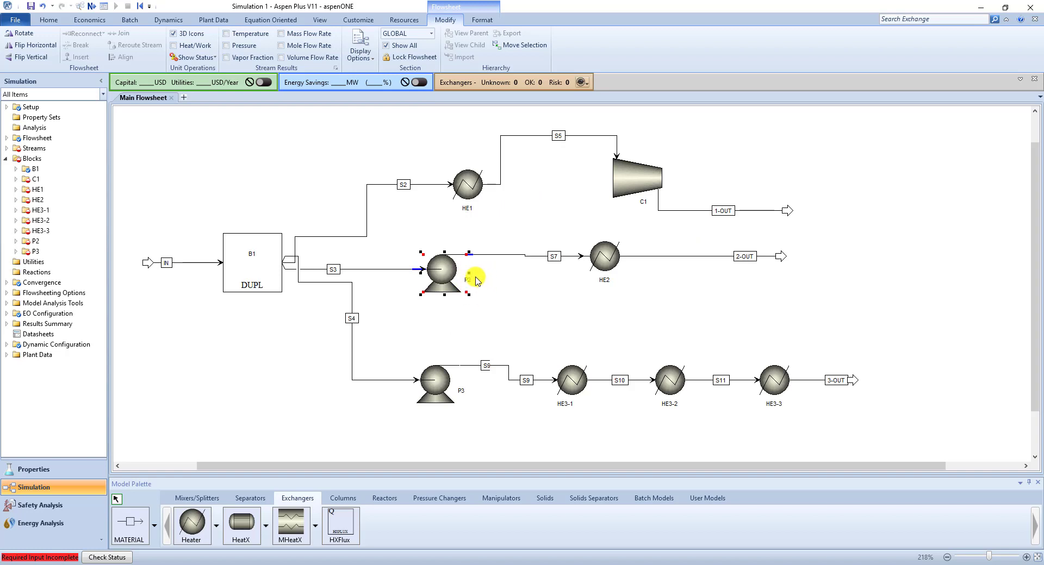
- Draw an outgoing work stream from each of the pumps P2 and P3 and from the compressor C1
click(158, 527)
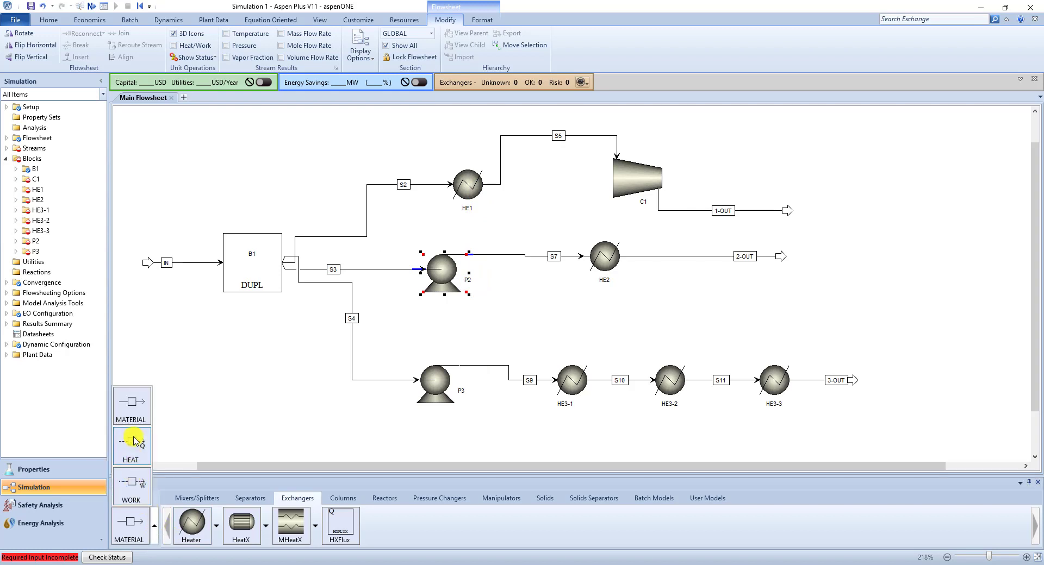
click(131, 486)
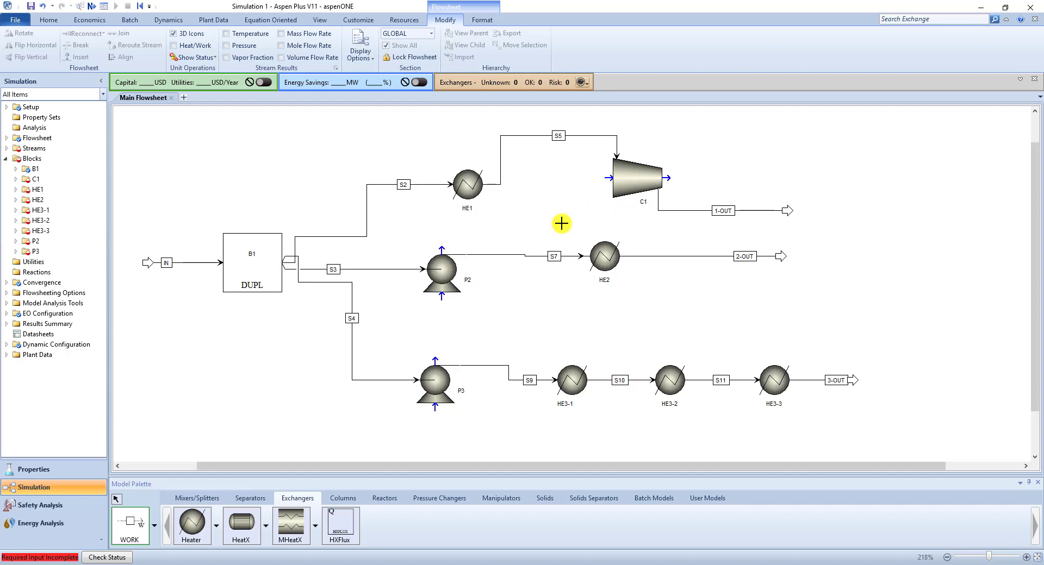
click(442, 250)
click(505, 234)
click(435, 365)
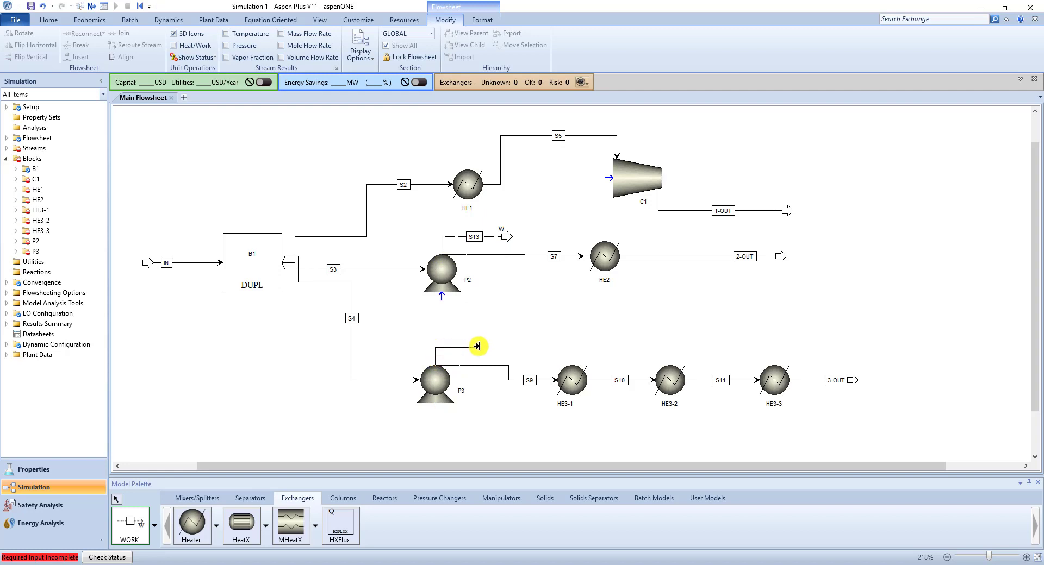
click(493, 346)
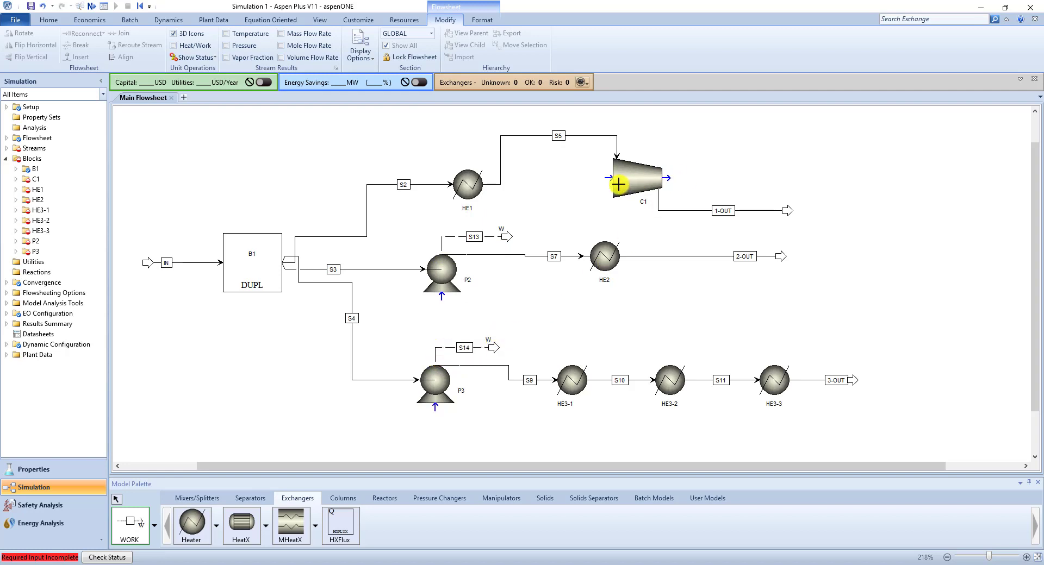
click(667, 178)
click(721, 180)
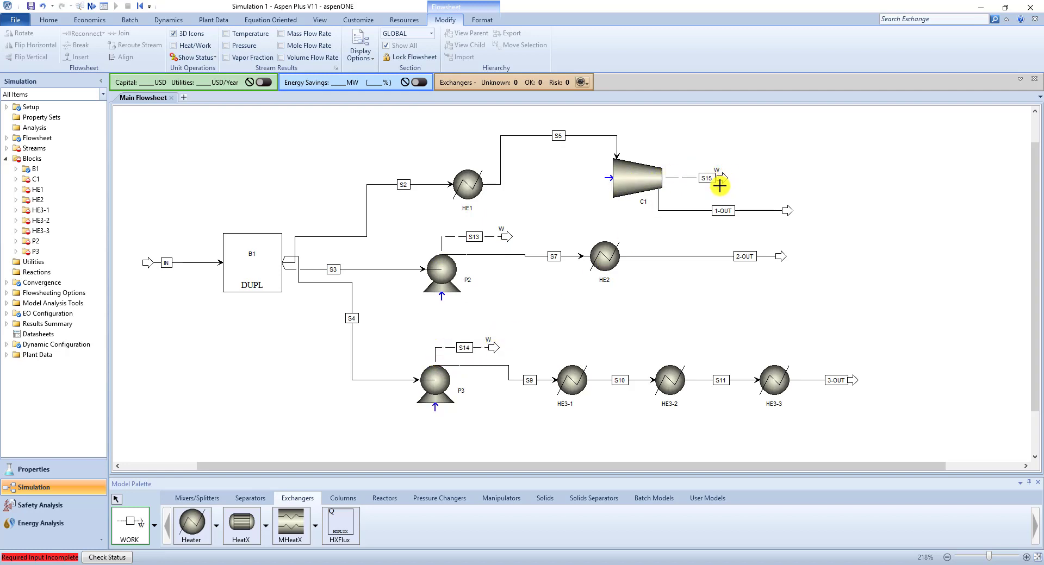
right_click(717, 184)
- Rename the work streams CWORK for the compressor, P2WORK for pump P2 and P3WORK for pump P3
click(699, 178)
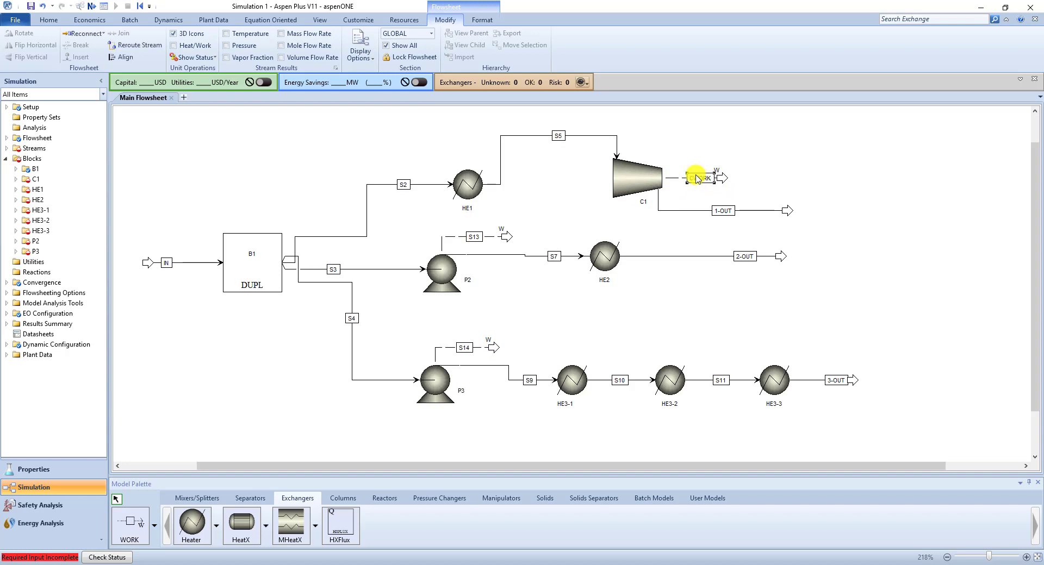
click(476, 237)
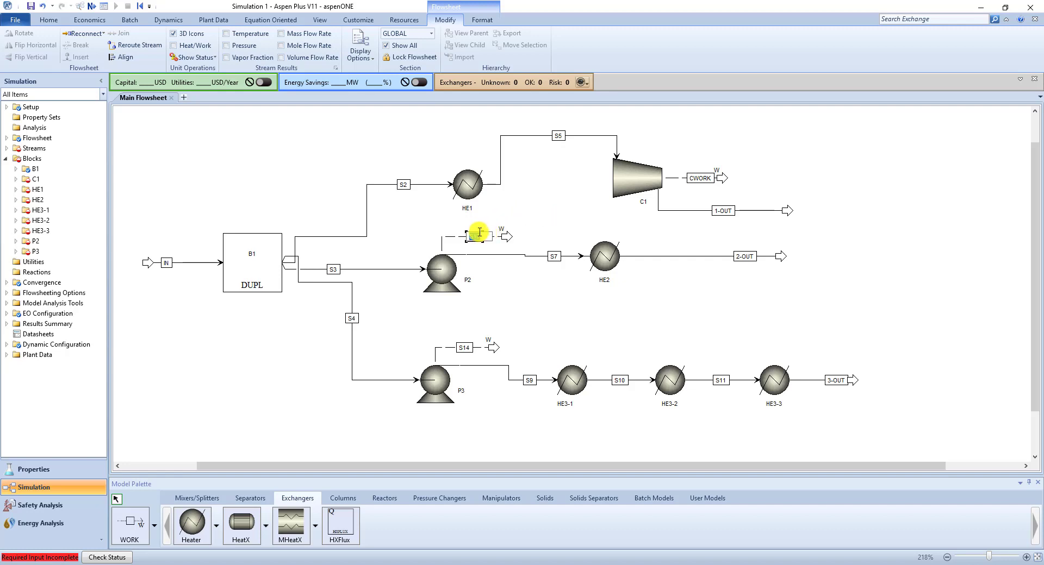
key(Return)
click(465, 347)
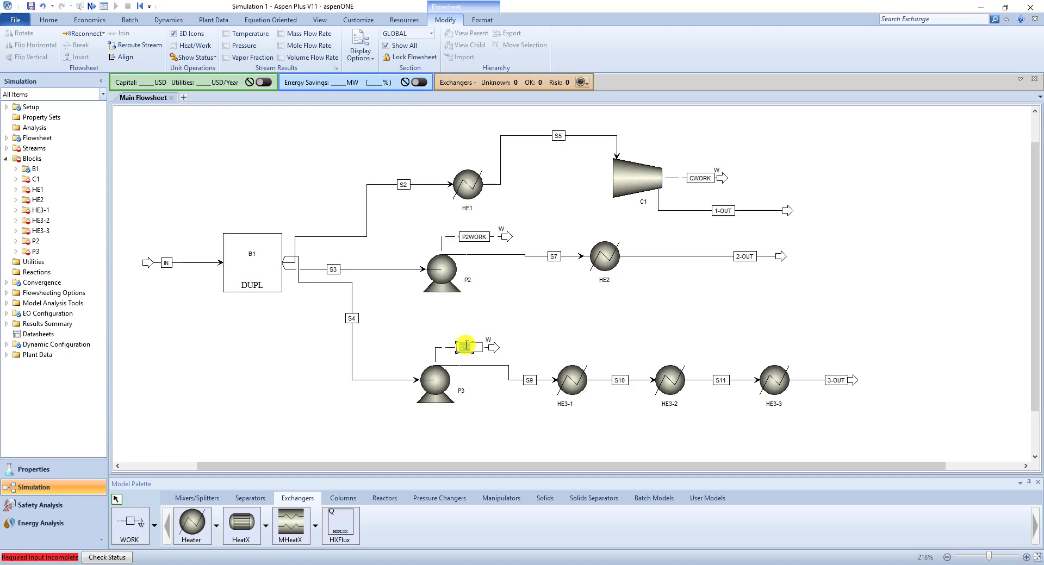
text(P3WORK)
key(Return)
- Draw an outgoing heat stream from each of the heaters HE1 and HE2
click(155, 512)
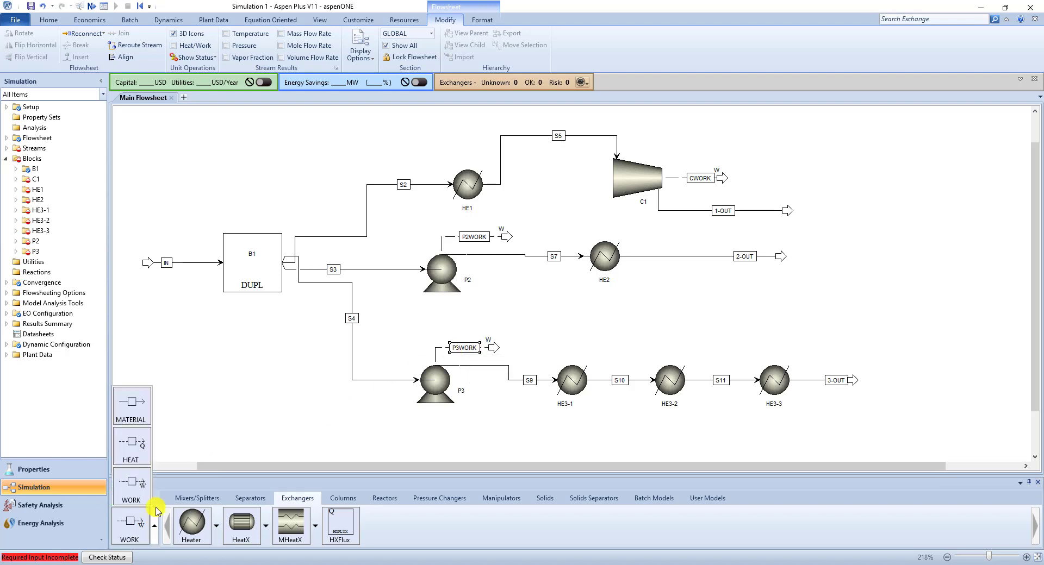
click(136, 446)
click(467, 170)
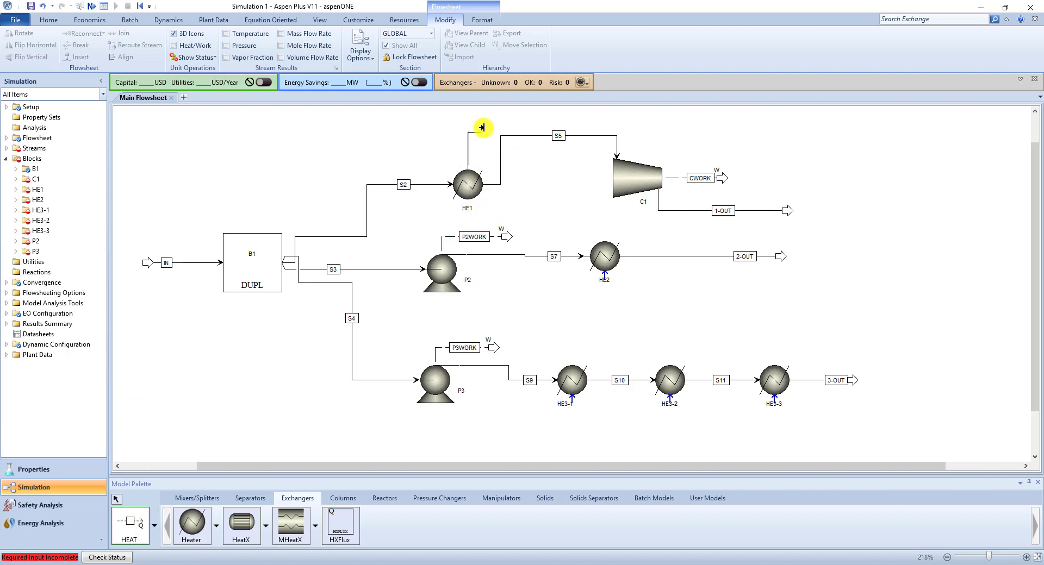
click(497, 119)
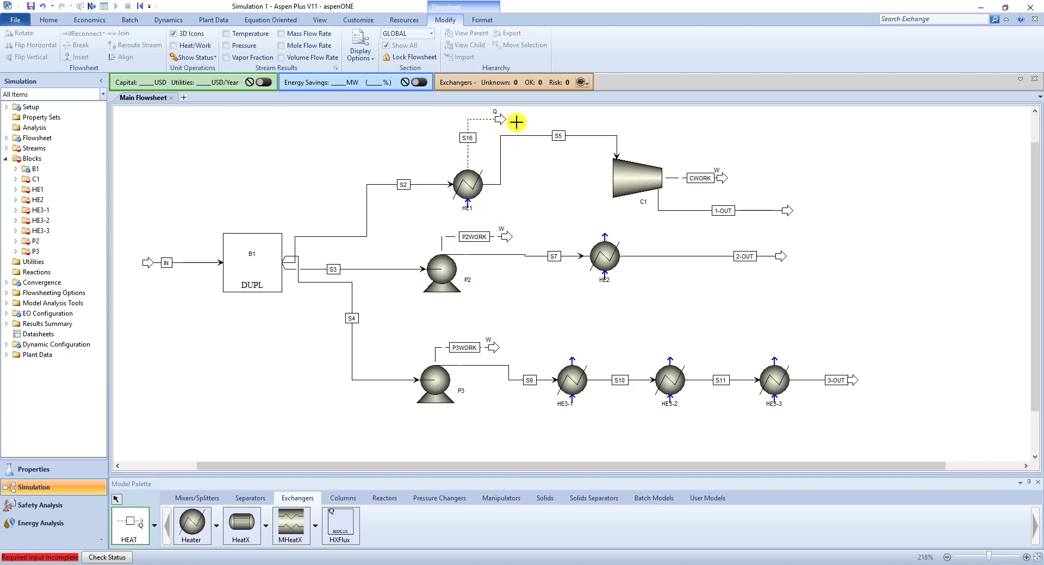
click(604, 243)
click(654, 230)
- Draw an outgoing heat stream from each of the heaters HE3-1, HE3-2 and HE3-3, and finish inserting streams
click(572, 365)
click(616, 340)
click(670, 364)
click(712, 340)
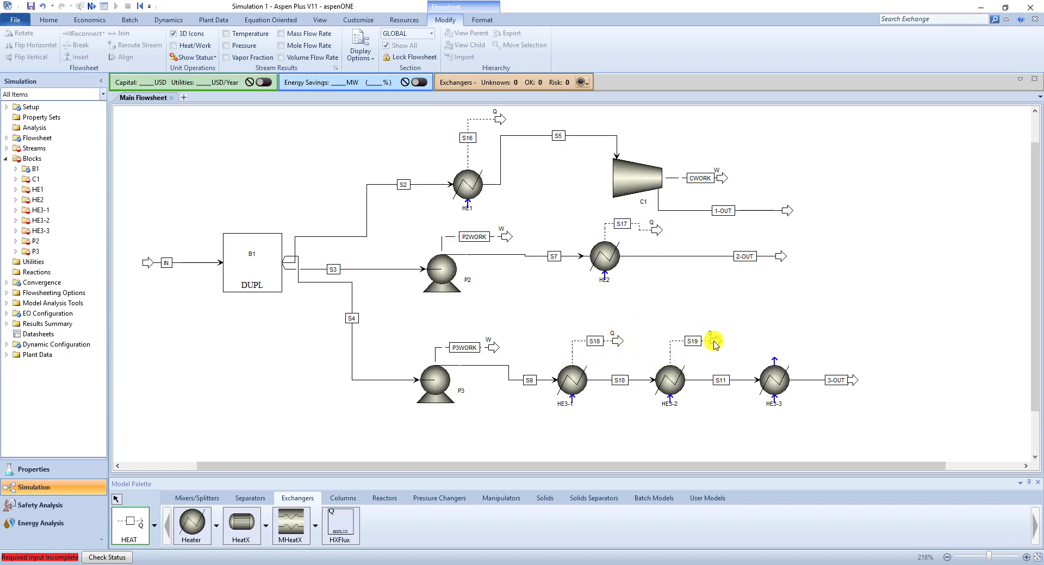
click(774, 365)
click(813, 340)
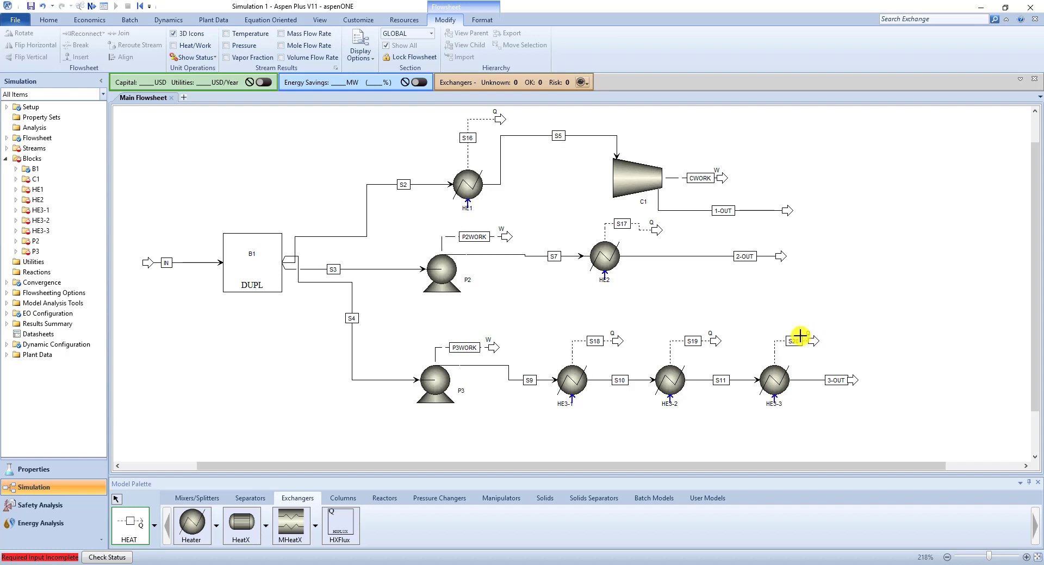
key(Escape)
- Rename the heat streams HE1Q, HE2Q, HE3-1Q, HE3-2Q and HE3-3Q after the heaters they leave
click(468, 138)
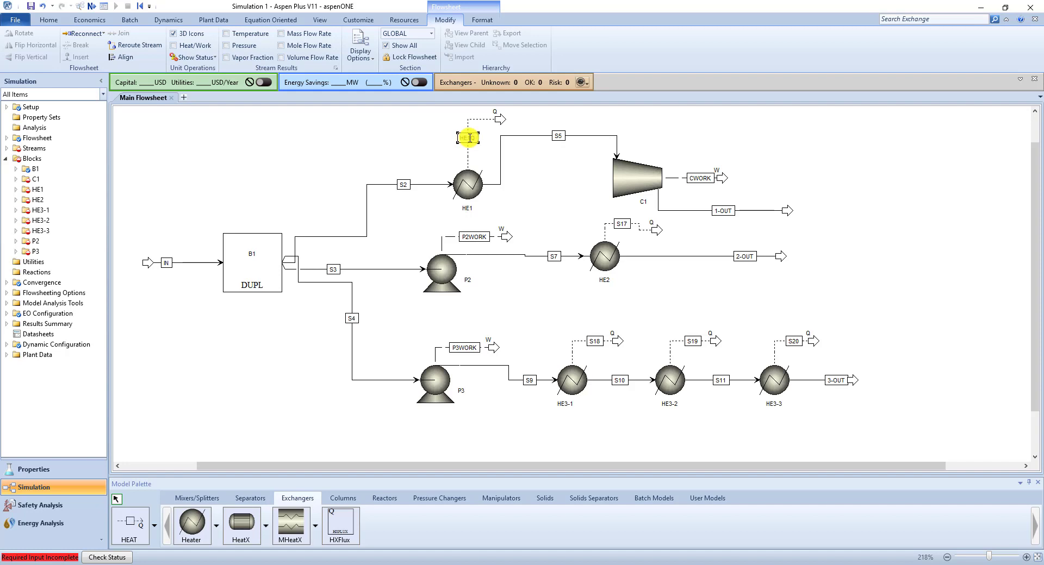
click(622, 223)
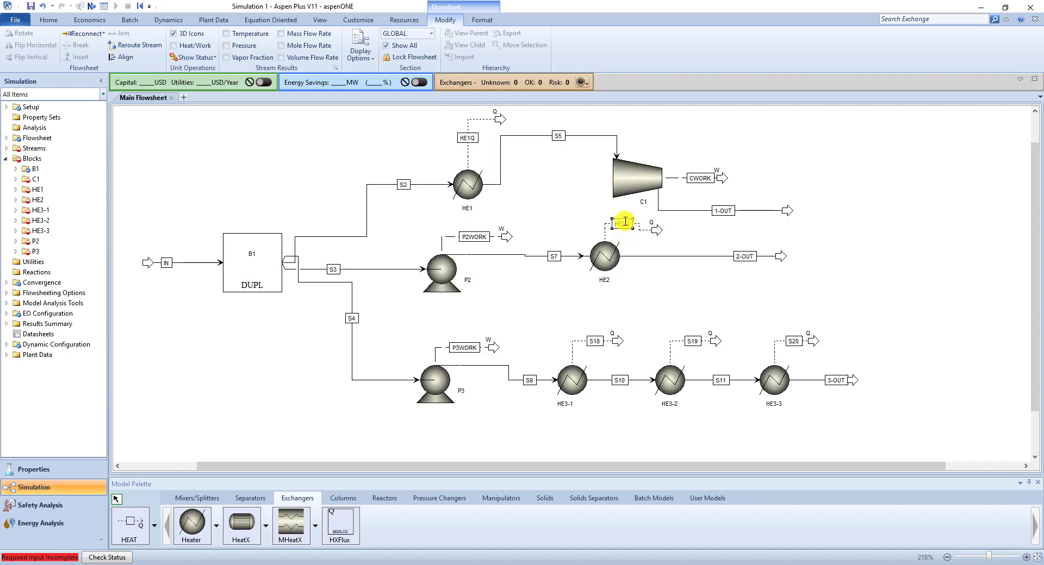
click(597, 341)
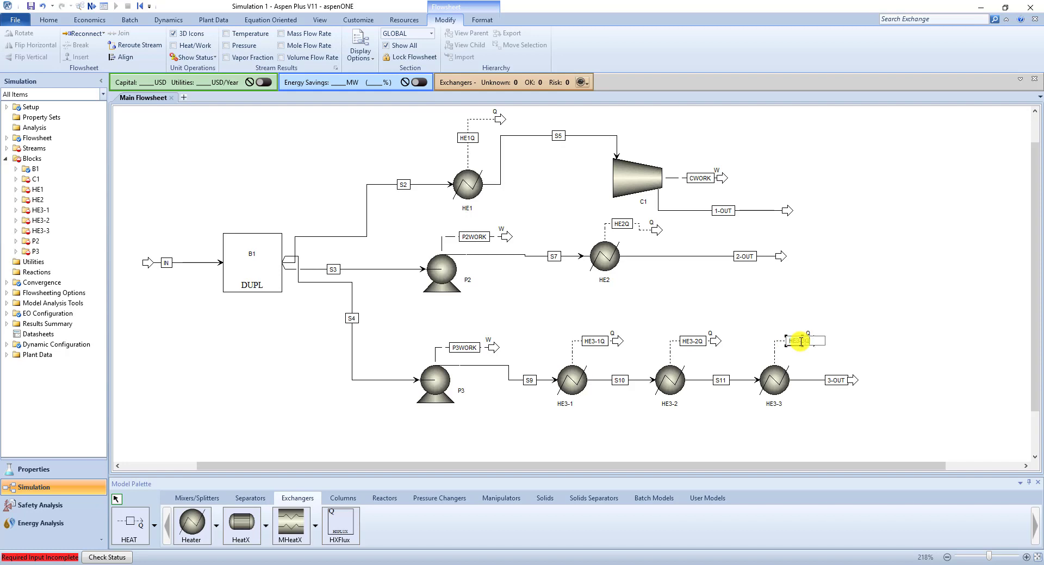
click(843, 325)
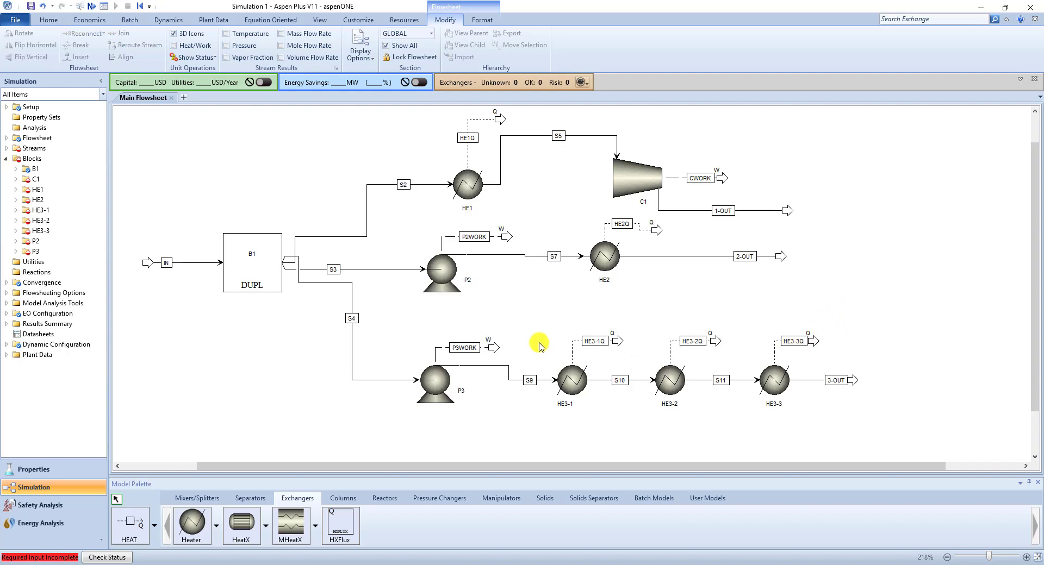
- Open the IN stream's specifications and check the toluene feed conditions in the problem statement in Adobe Acrobat
double_click(197, 265)
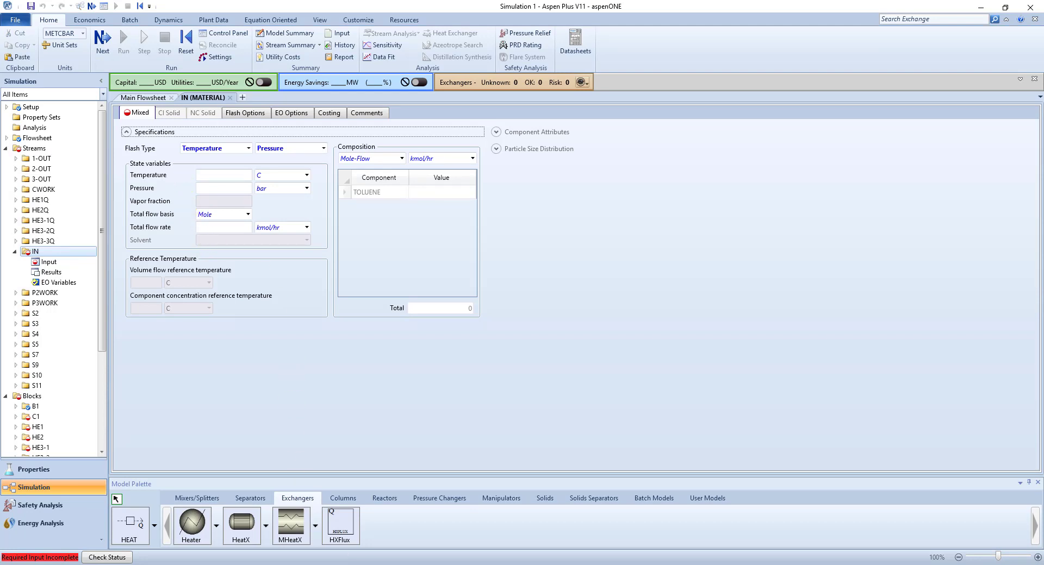
click(333, 557)
scroll(502, 371, up, 3)
scroll(502, 370, up, 2)
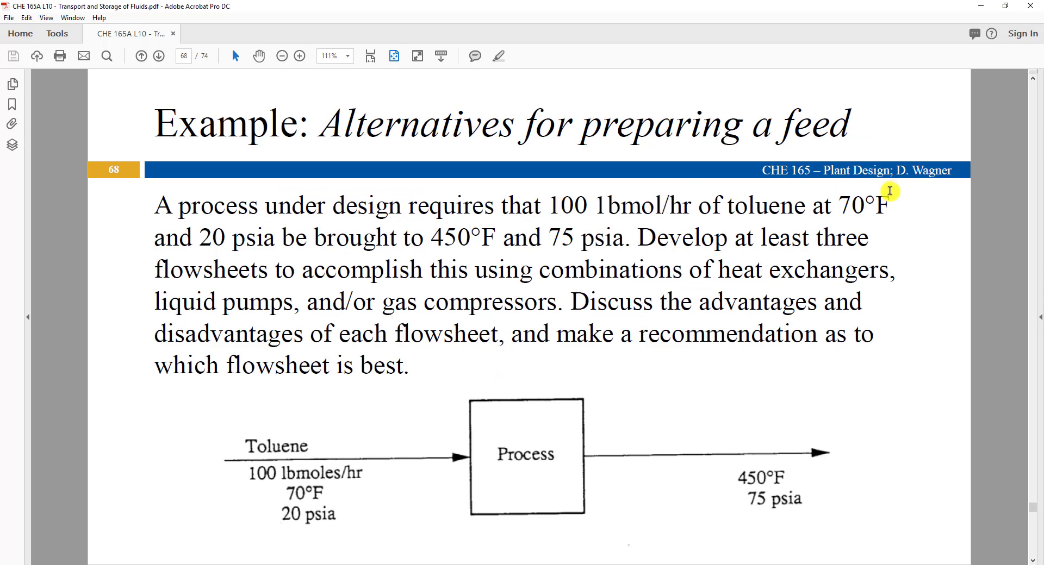
click(402, 564)
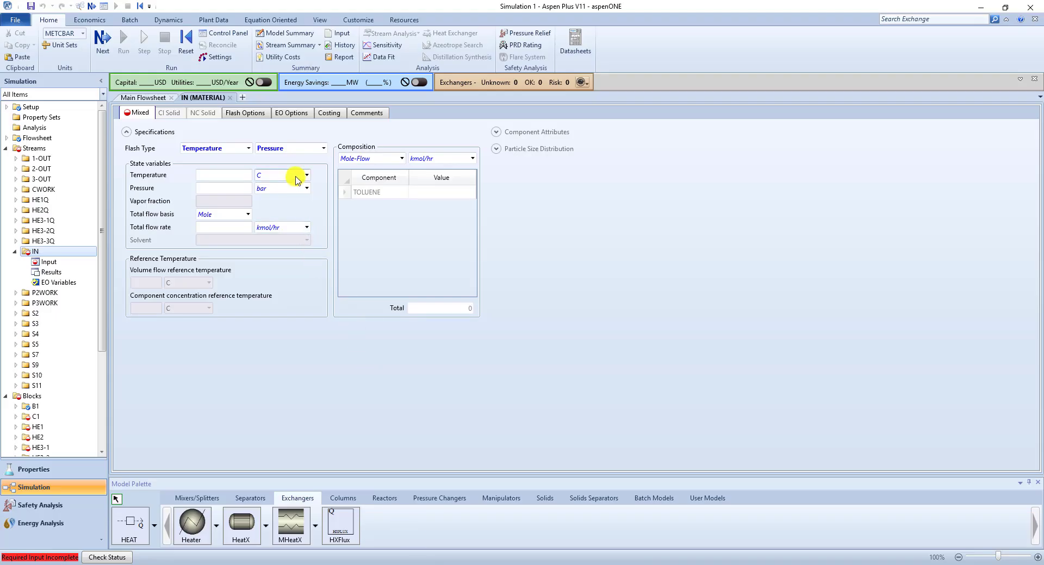
- Switch the unit set to ENG and specify the IN stream at 70 F and 20 psia with 100 lbmol/hr of toluene
click(83, 34)
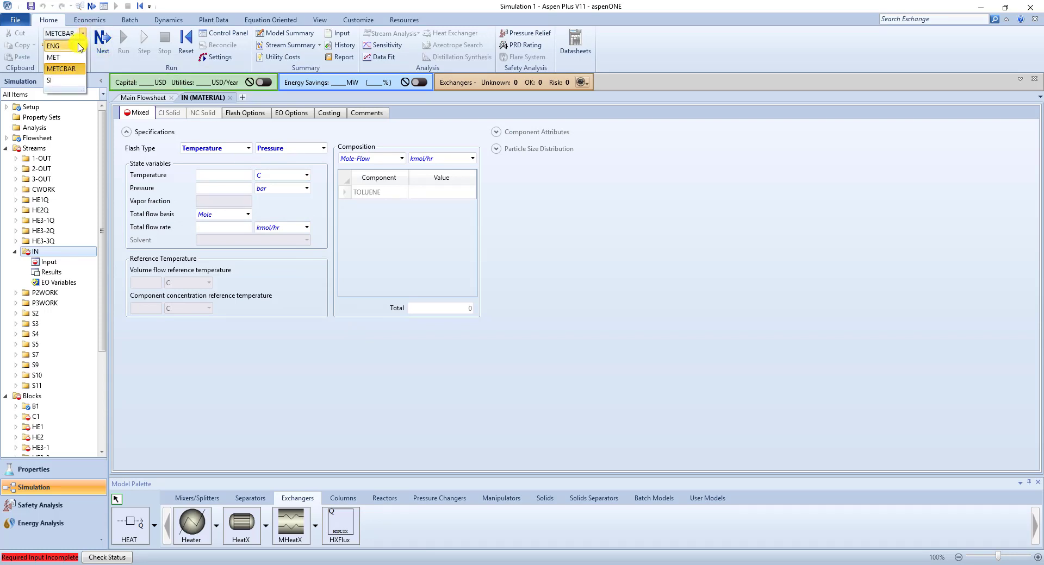
click(53, 46)
click(240, 175)
text(70)
click(234, 188)
text(20)
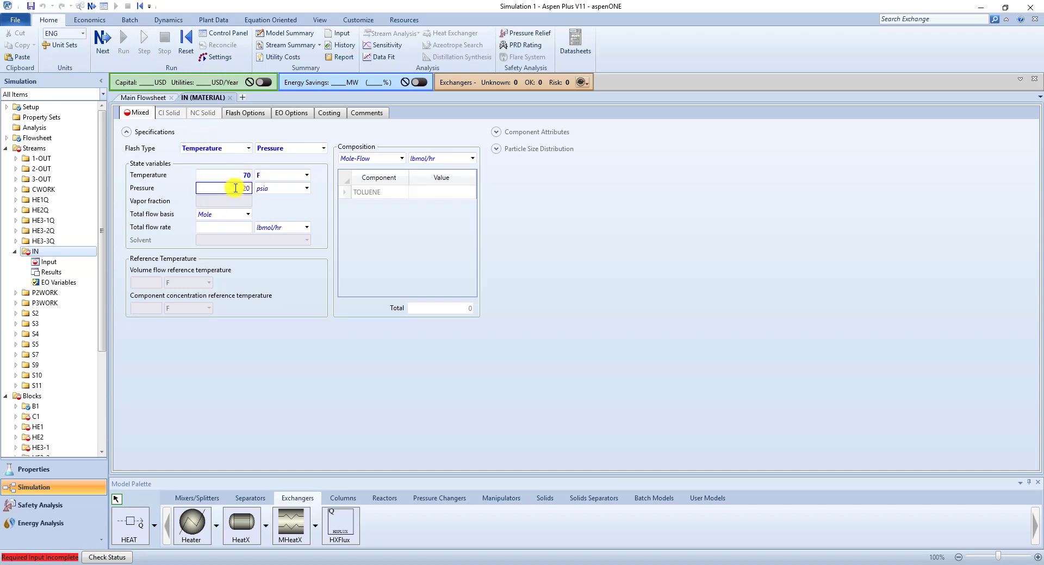
click(456, 192)
text(100)
key(Return)
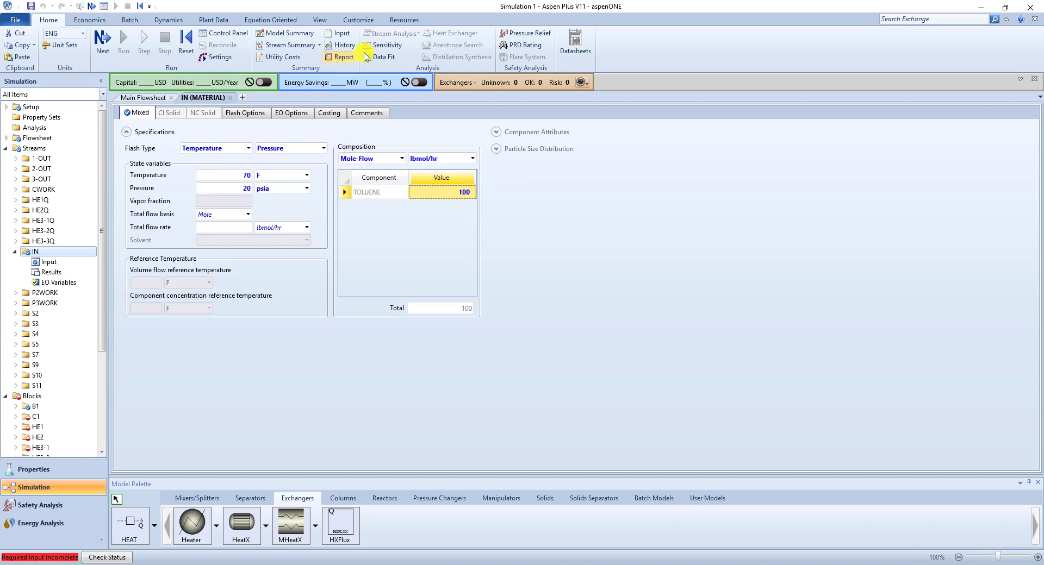
- Move on from the IN stream, review the flowsheet and open the specifications of compressor block C1
click(18, 251)
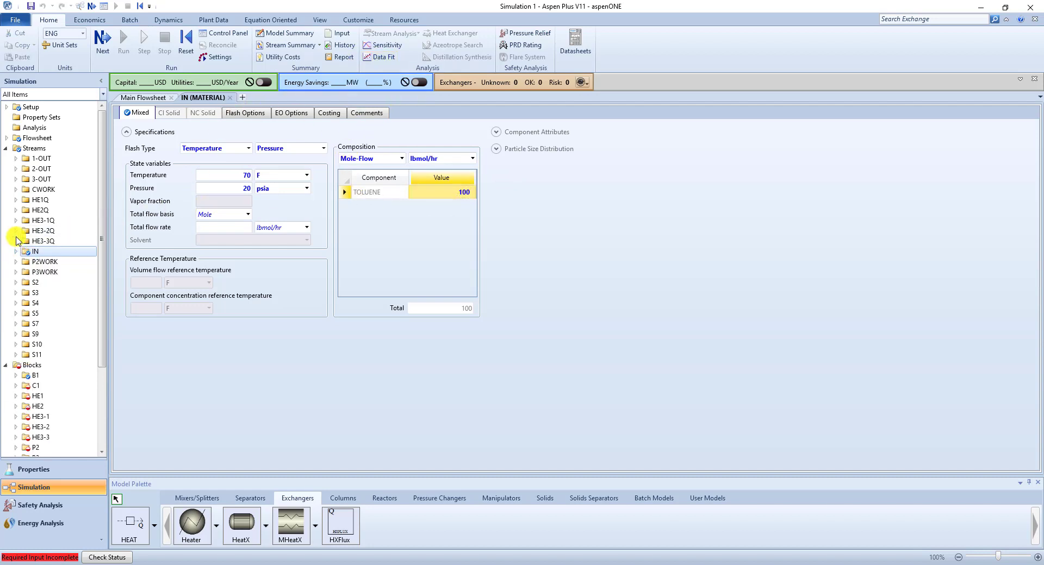
click(111, 49)
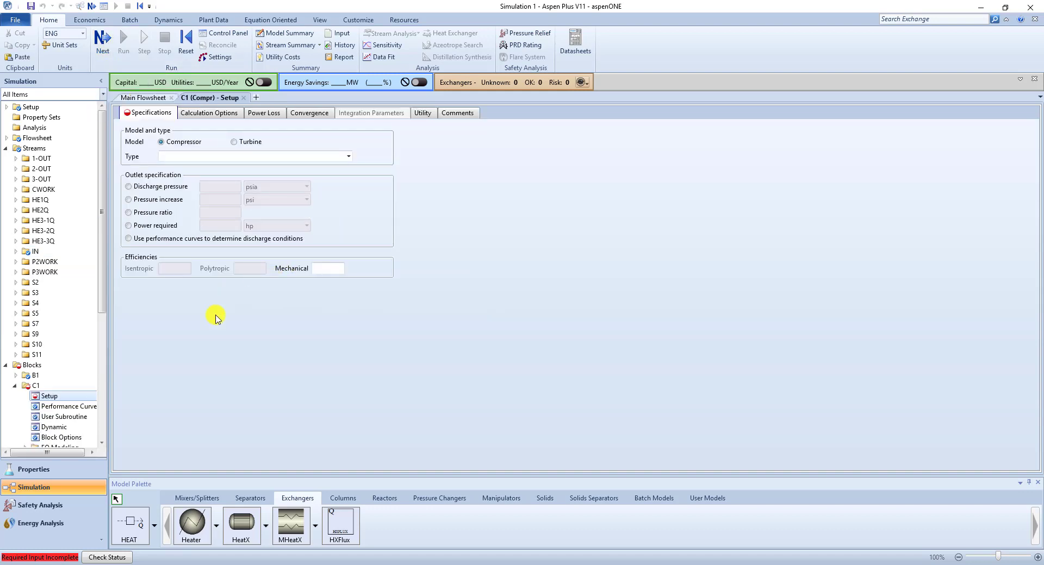
scroll(55, 348, down, 5)
scroll(60, 272, up, 3)
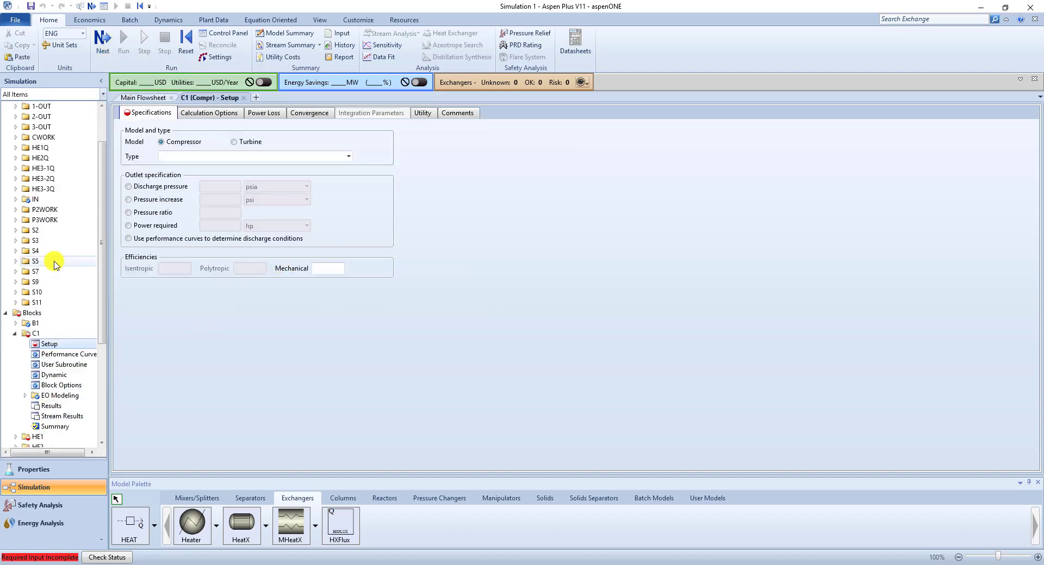
scroll(54, 265, up, 2)
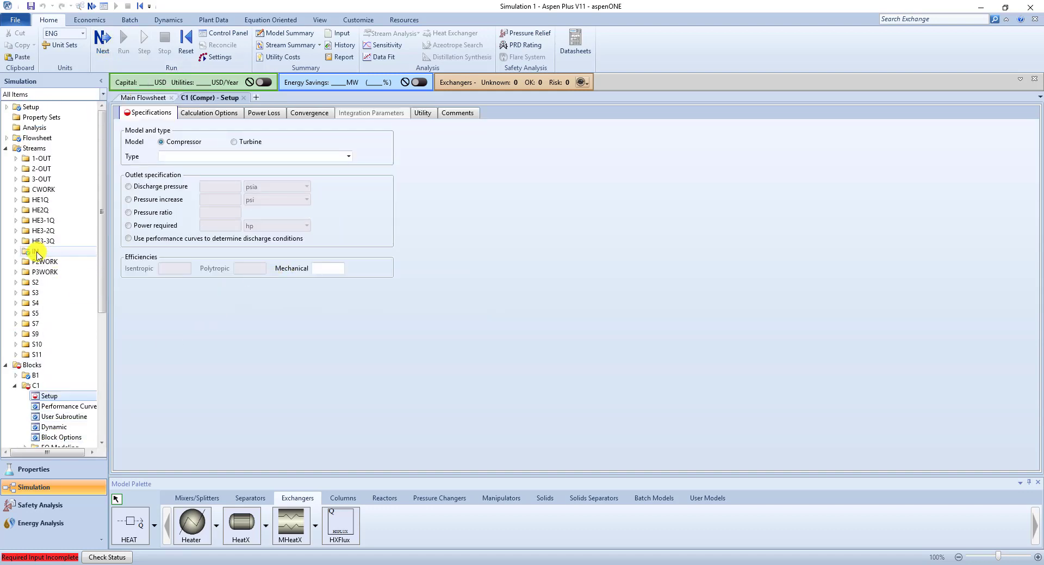
click(137, 98)
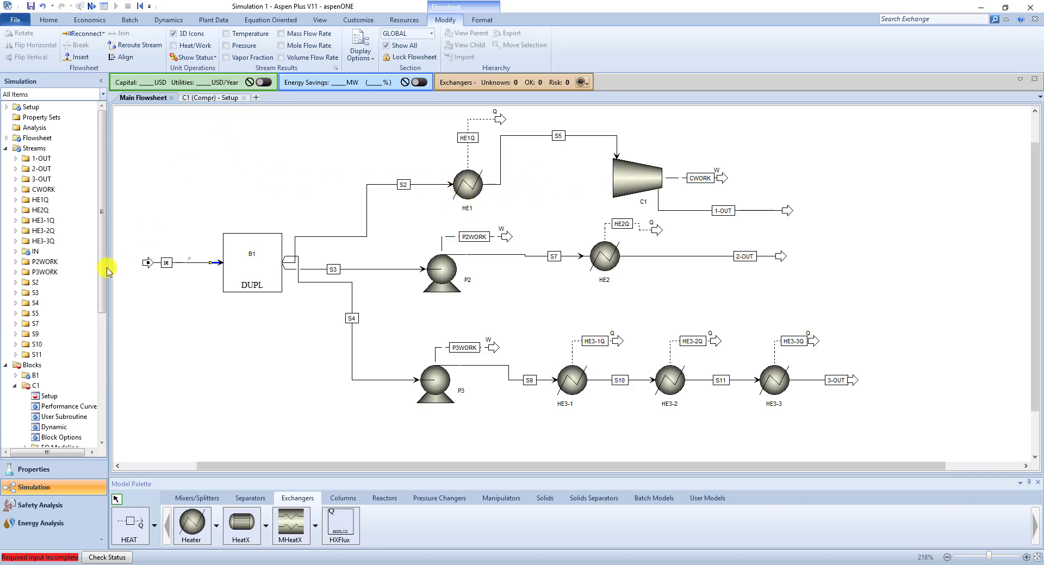
click(14, 386)
scroll(54, 329, down, 3)
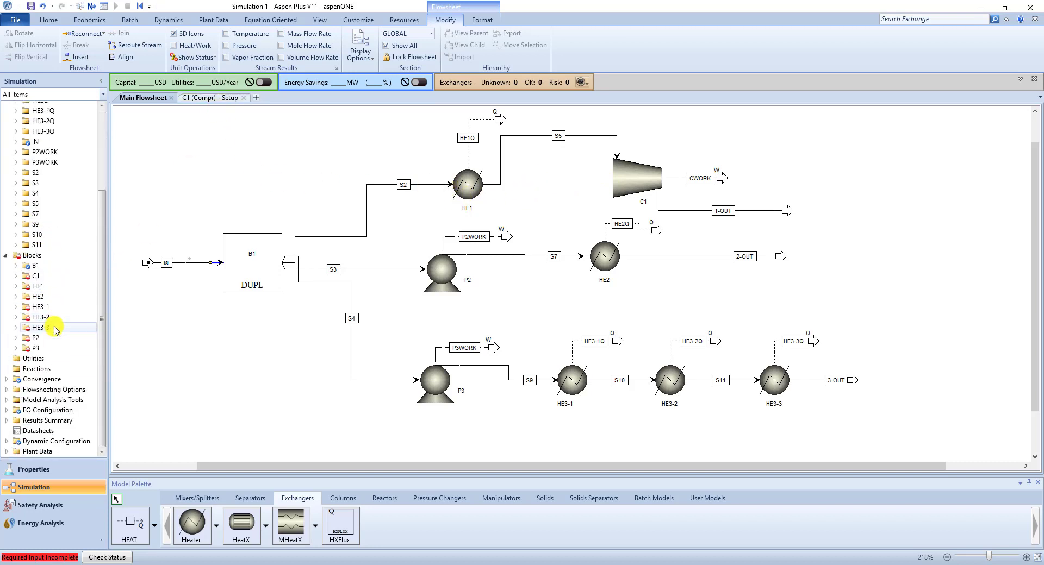
double_click(48, 275)
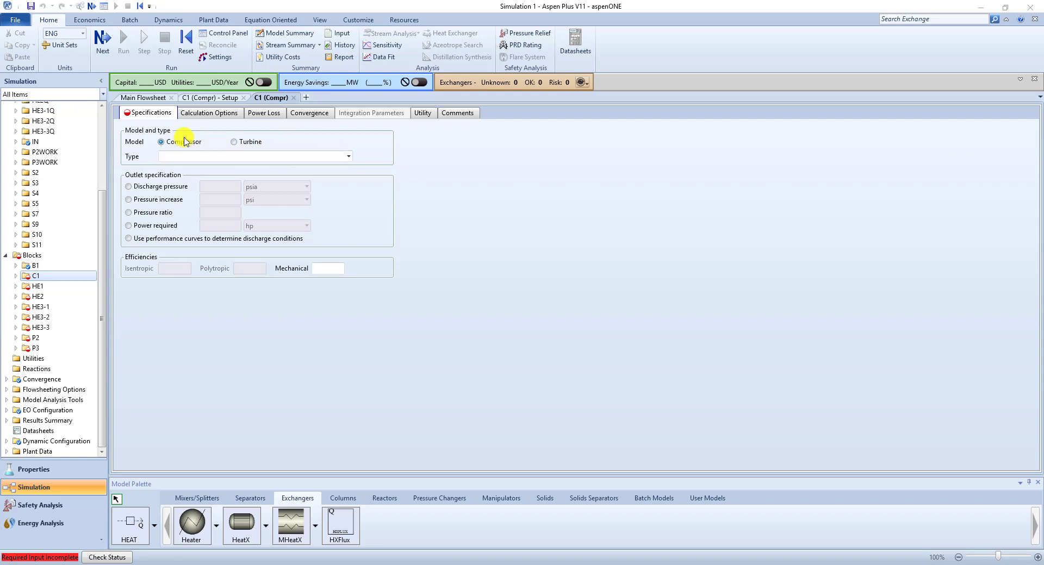
- Set compressor C1 to the Isentropic type and specify its discharge pressure in psia, checking the problem statement for the required outlet pressure
click(348, 157)
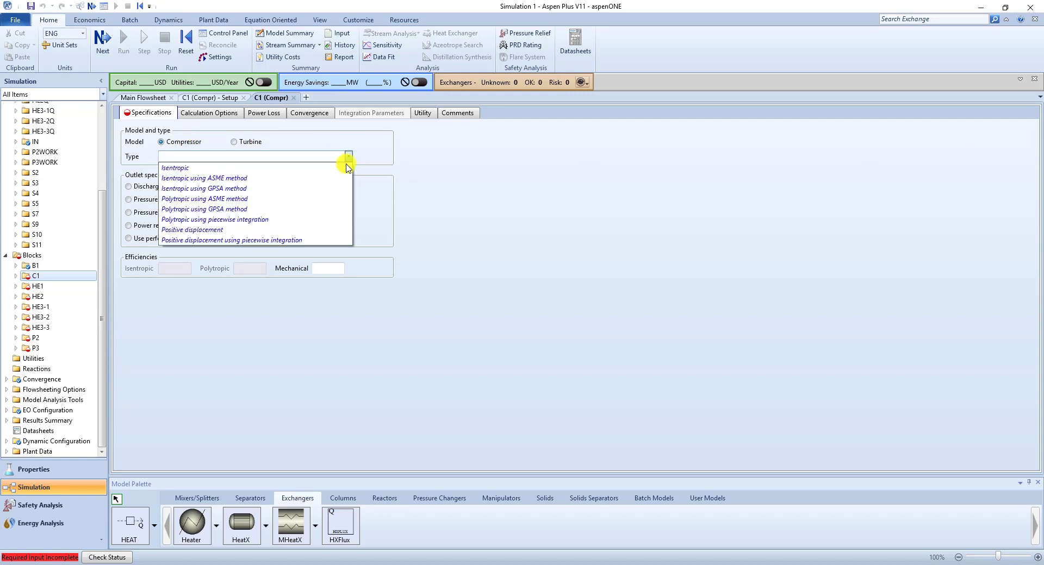
click(311, 169)
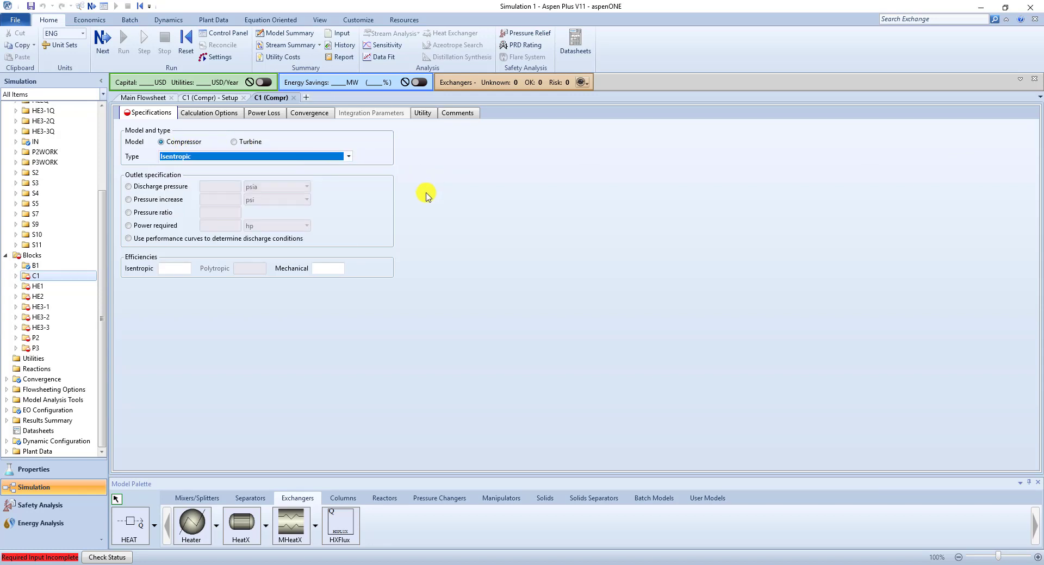
click(160, 188)
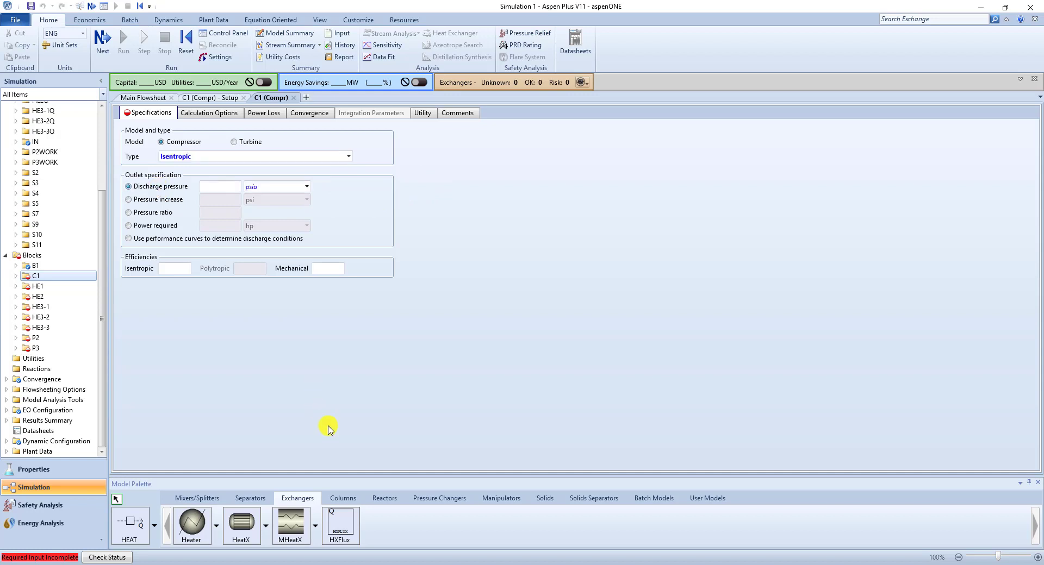
key(alt+Tab)
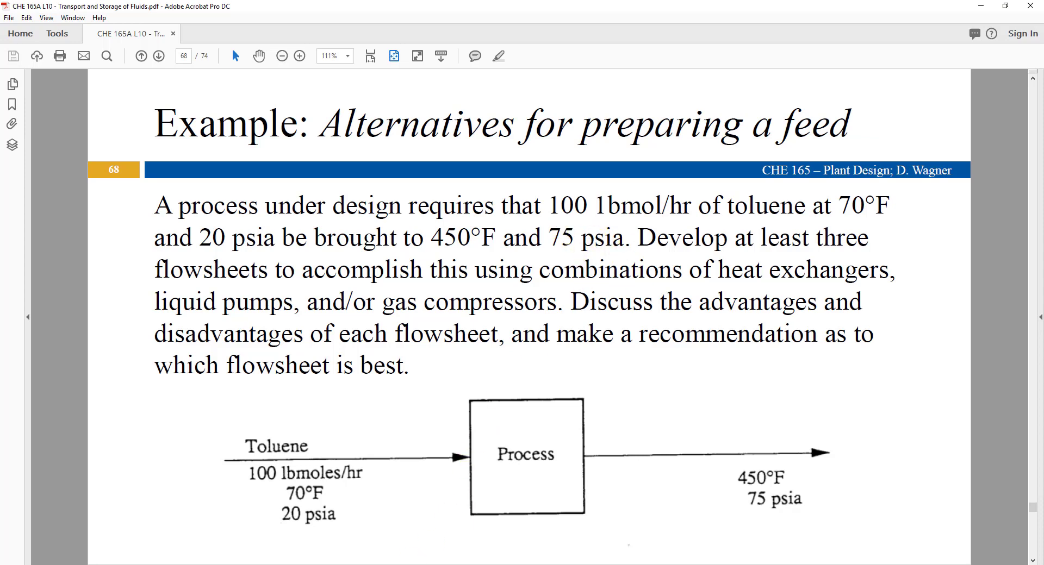
key(alt+Tab)
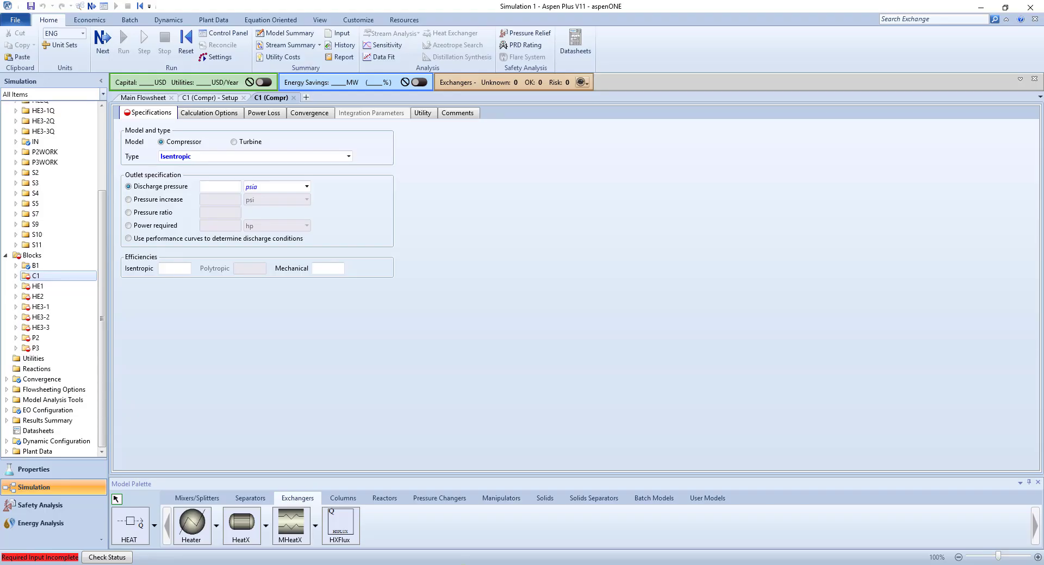
click(218, 188)
click(439, 197)
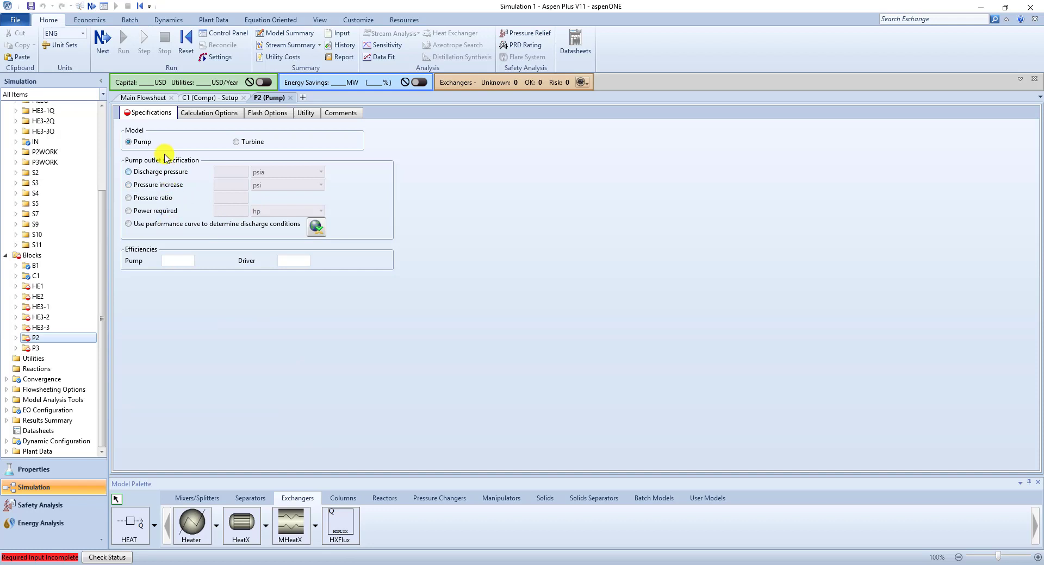
- Shift the 3-OUT label away from its arrow on the main flowsheet and recheck the outlet requirements in the problem statement PDF
click(156, 101)
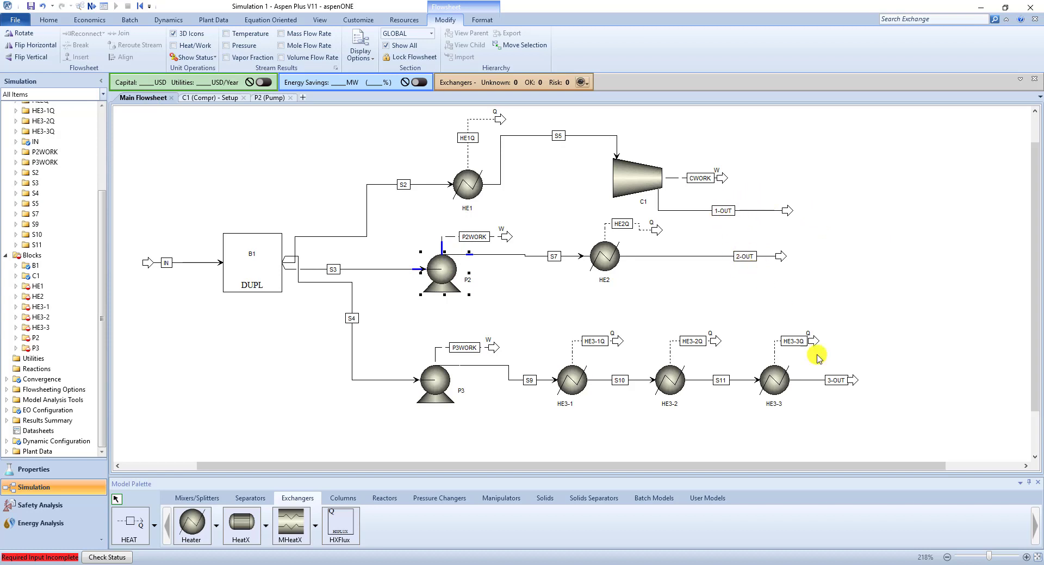
click(855, 353)
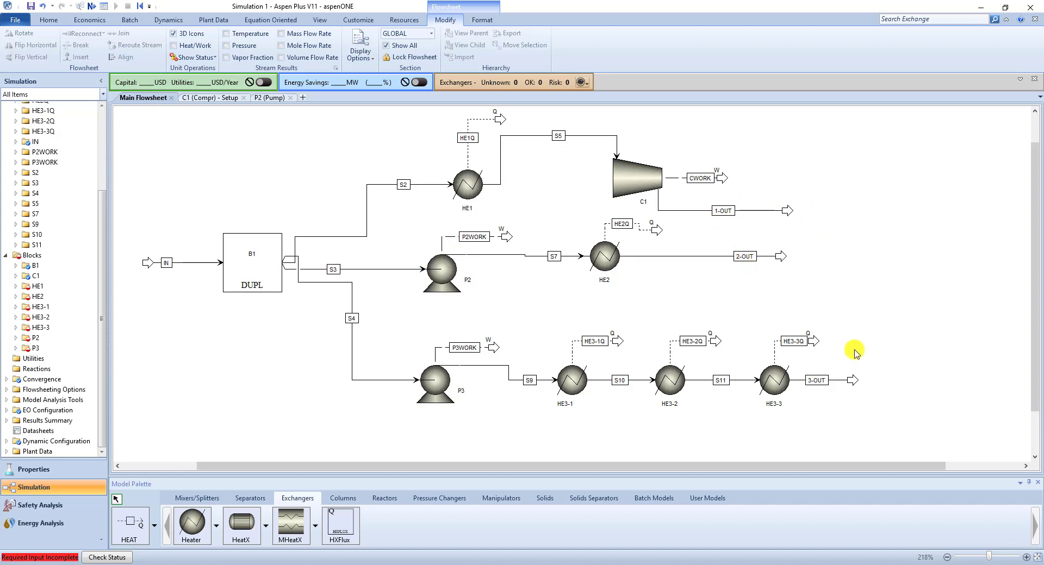
click(415, 555)
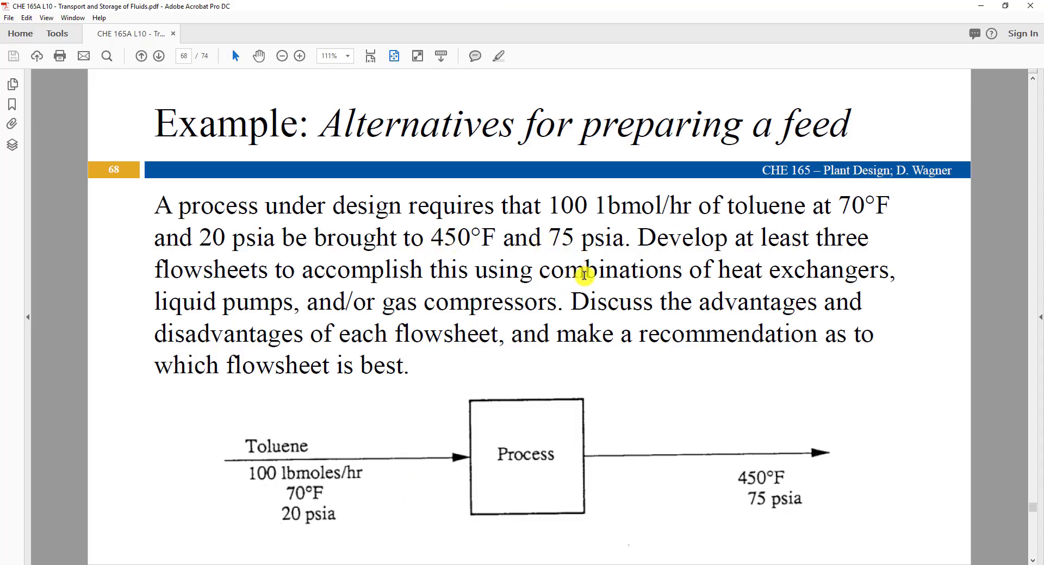
click(560, 563)
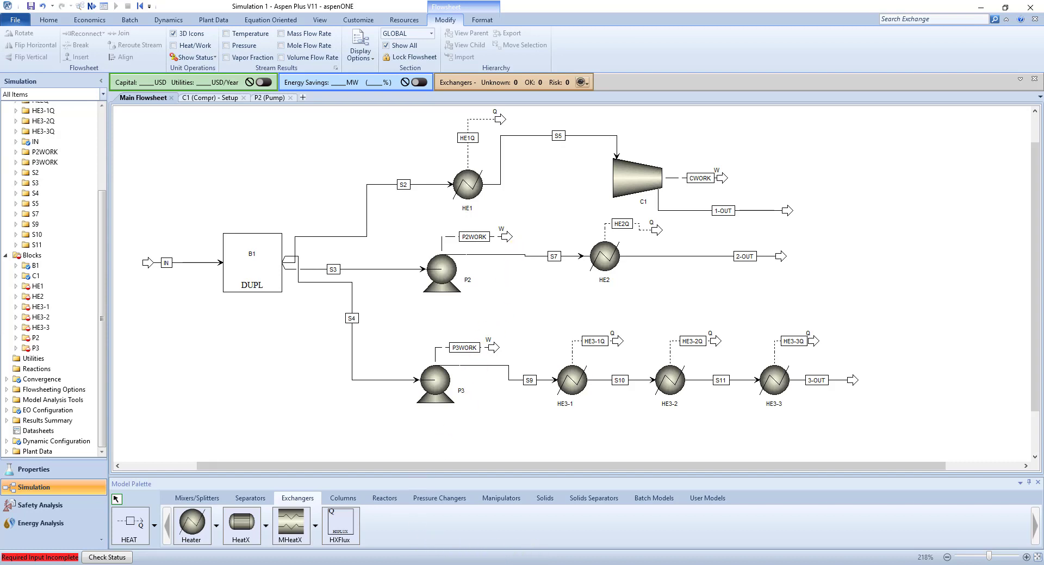
- Set the discharge pressure of pump P2 to 80 psia and return to the main flowsheet
click(272, 98)
click(185, 172)
click(222, 173)
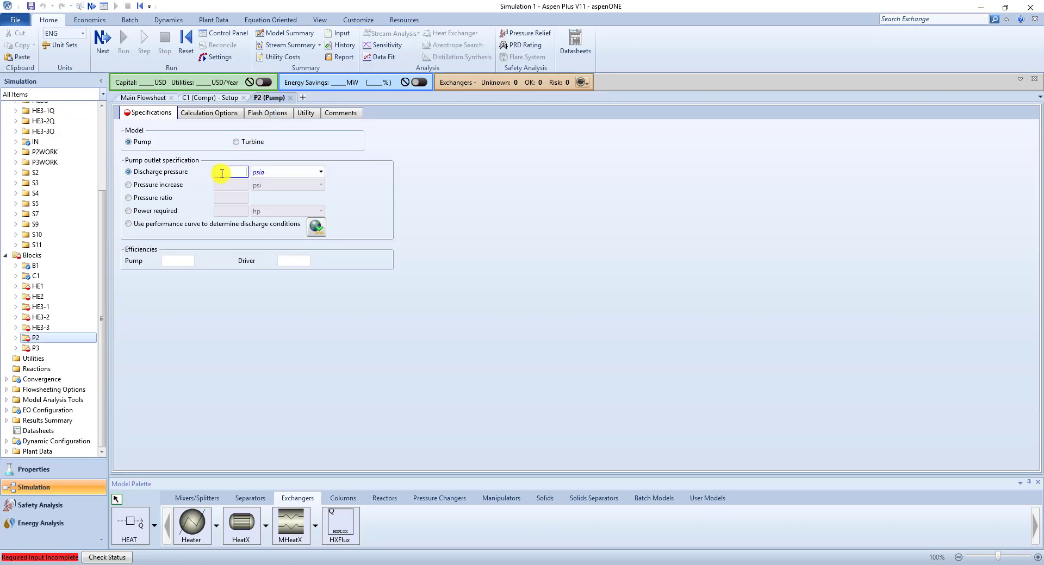
key(Return)
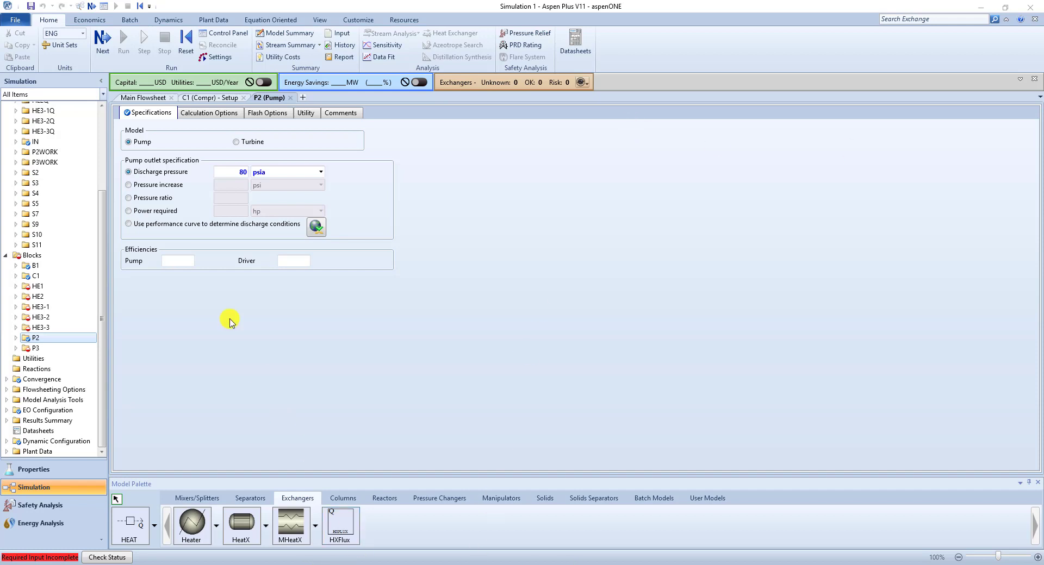
click(140, 98)
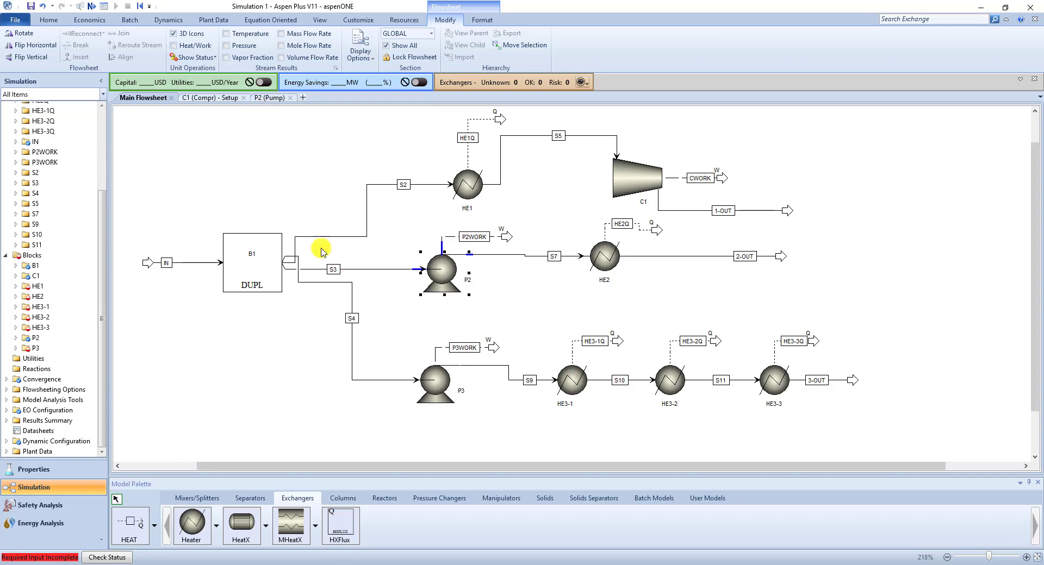
- Set the discharge pressure of pump P3 to 85 psia and collapse its block tree
double_click(423, 371)
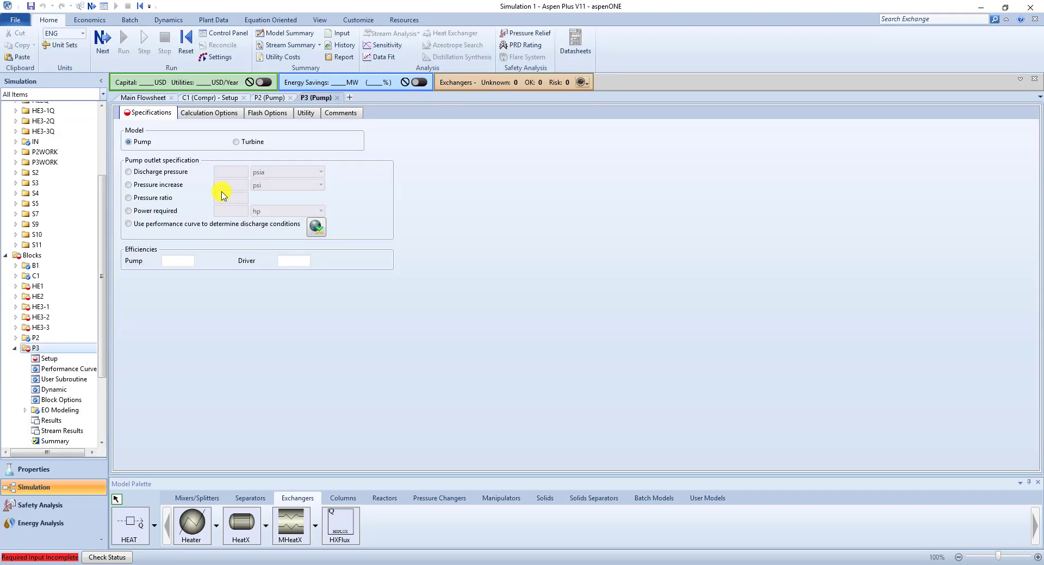
click(171, 174)
click(220, 172)
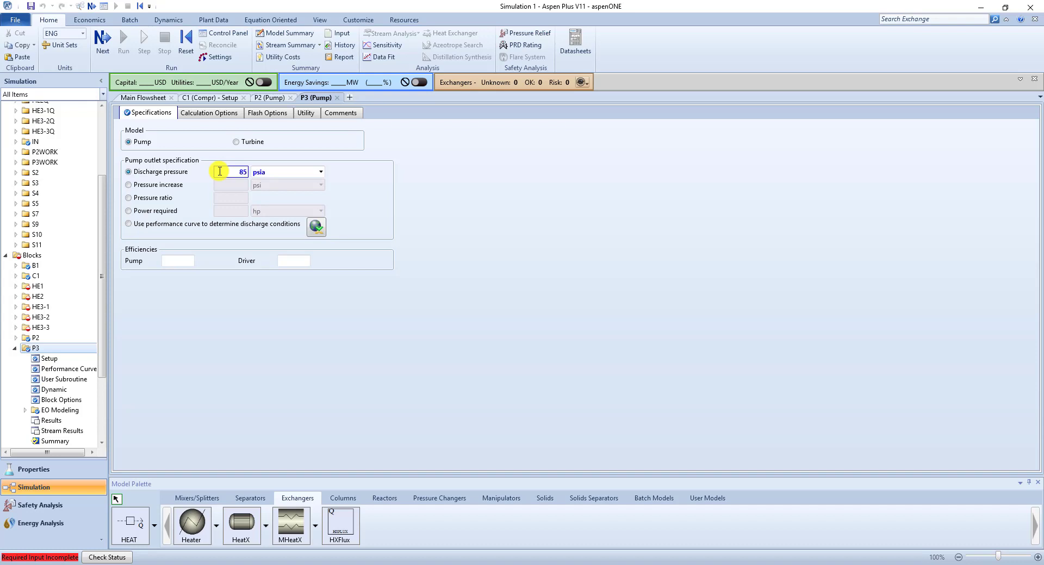
click(15, 348)
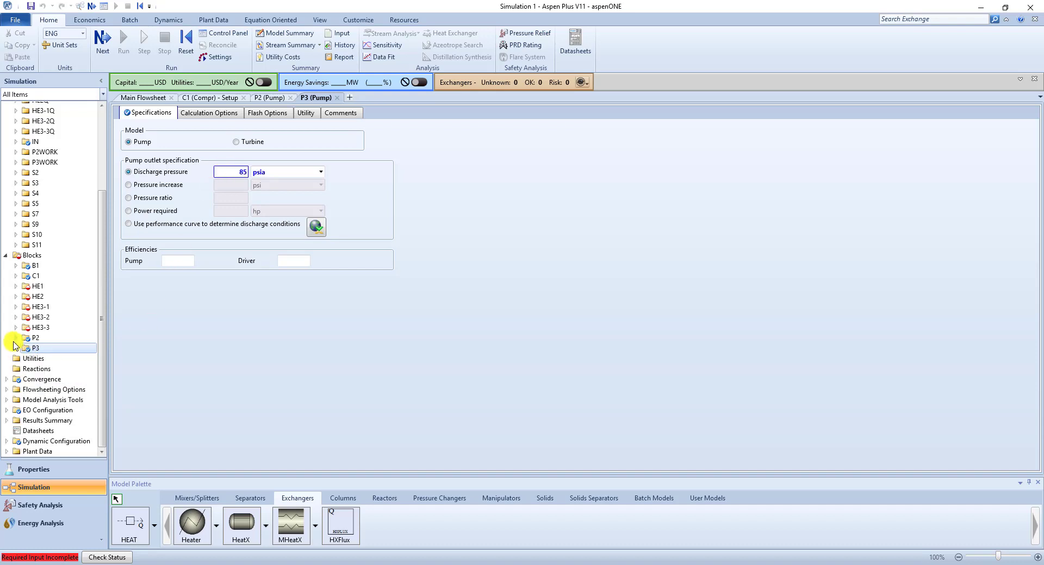
- Specify heater HE1 by temperature and pressure, with a pressure of 15 psia
double_click(40, 287)
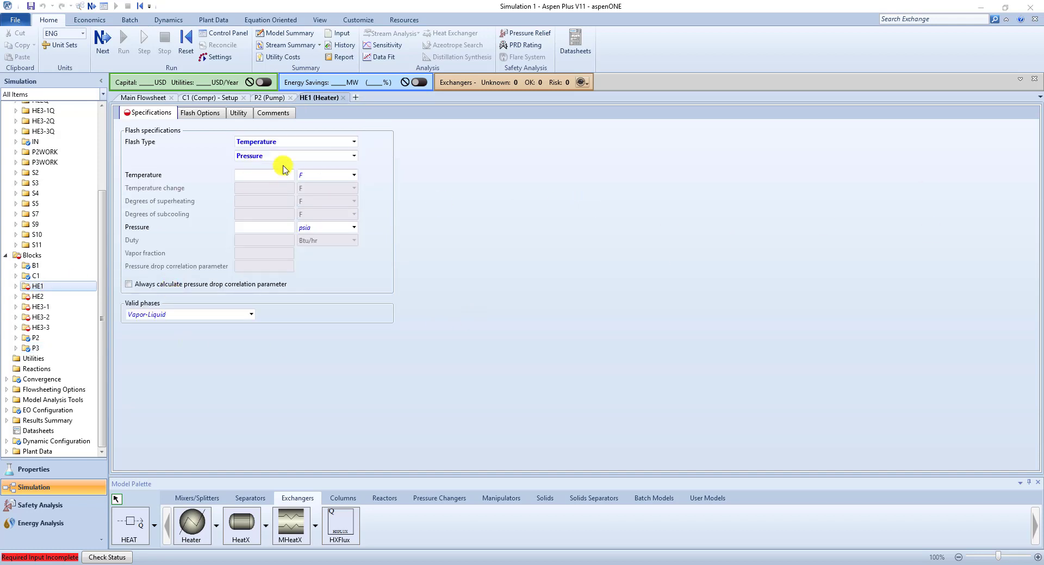
click(354, 142)
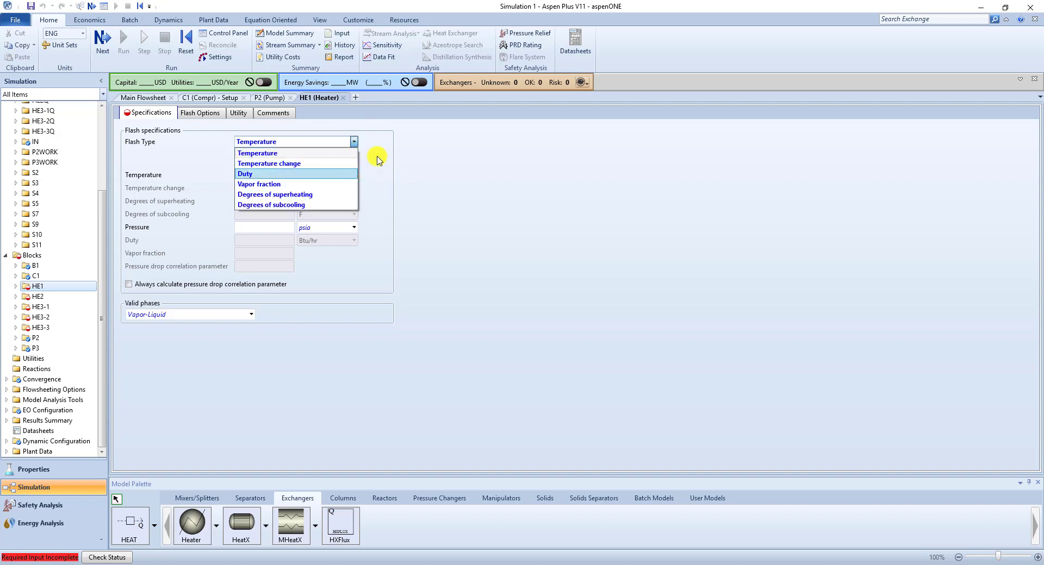
click(332, 153)
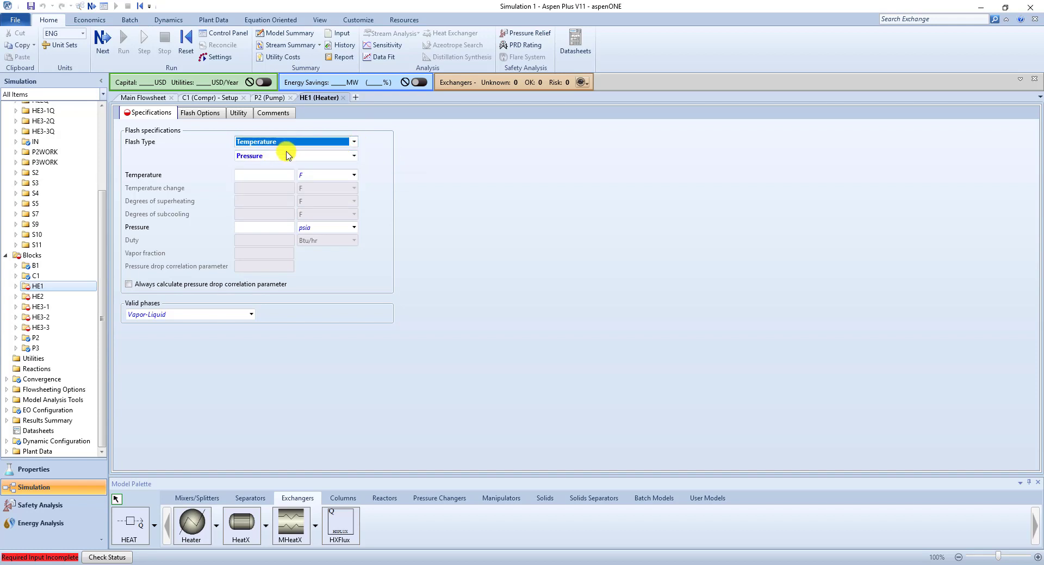
click(275, 228)
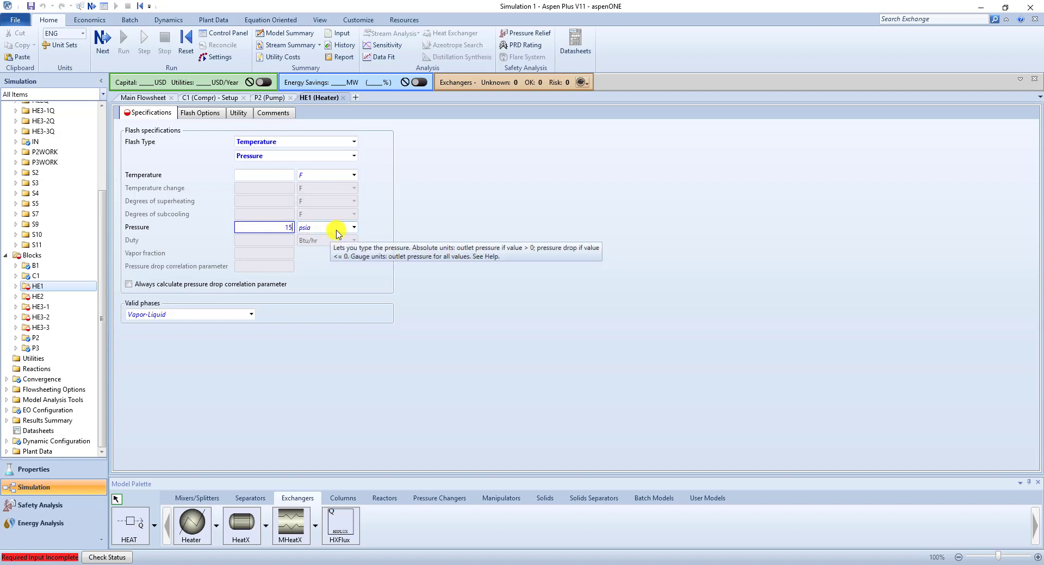
key(Return)
- Check the main flowsheet and the vapor pressure diagram in the lecture PDF, and set the temperature of heater HE1 to 350 F
click(136, 100)
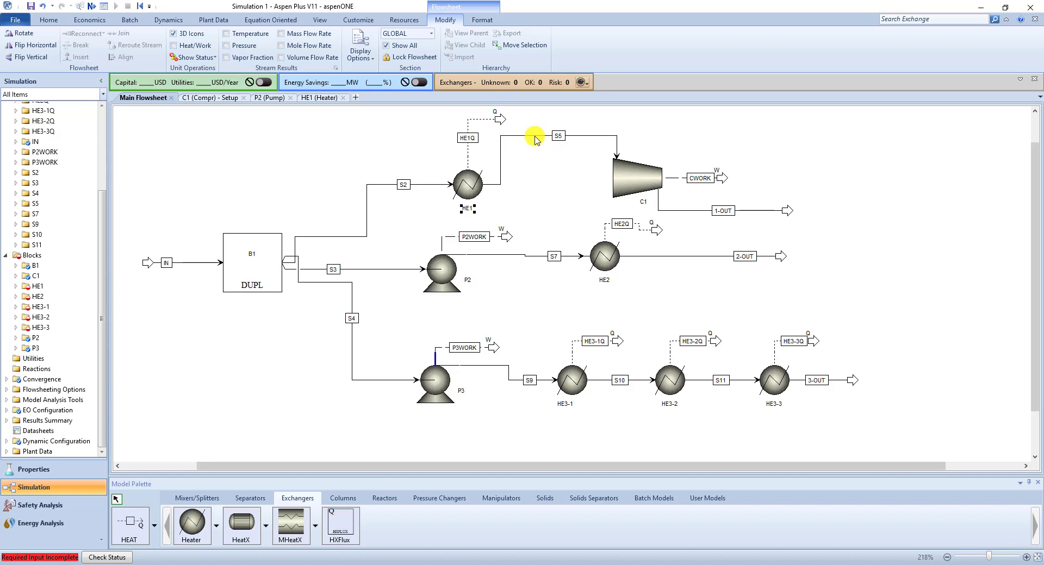
click(314, 100)
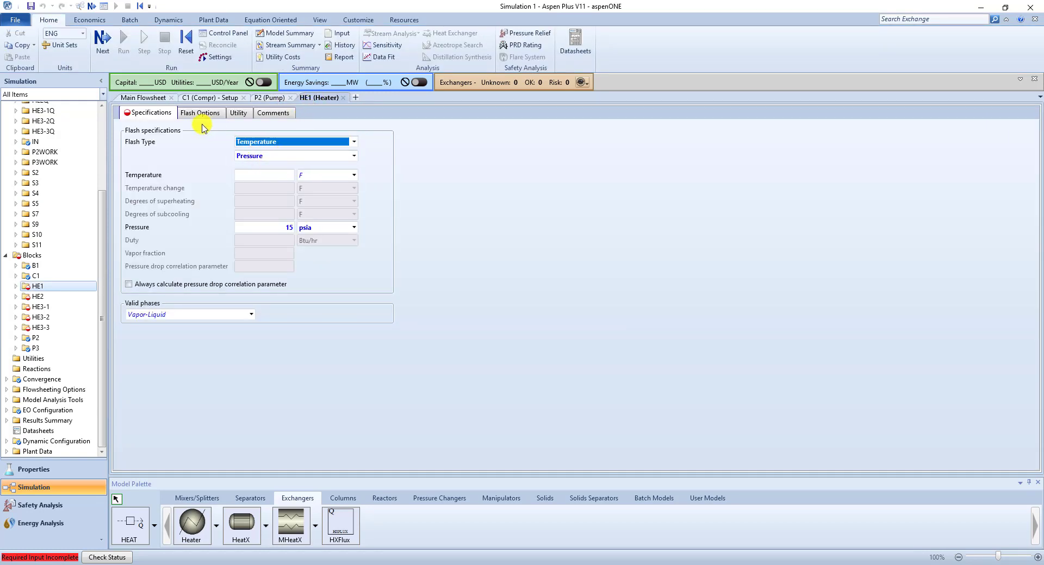
click(150, 99)
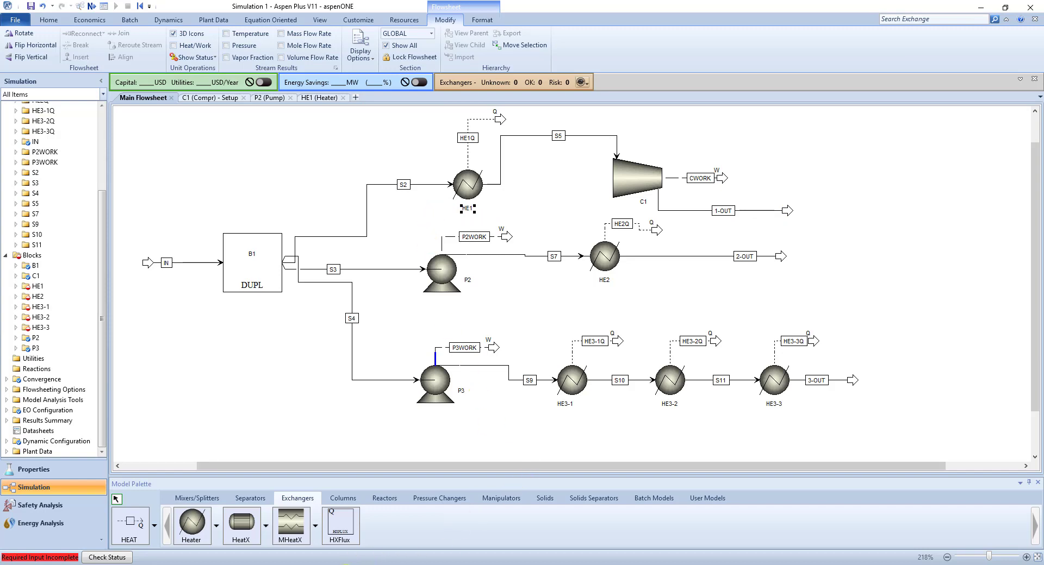
click(349, 564)
scroll(453, 325, down, 1)
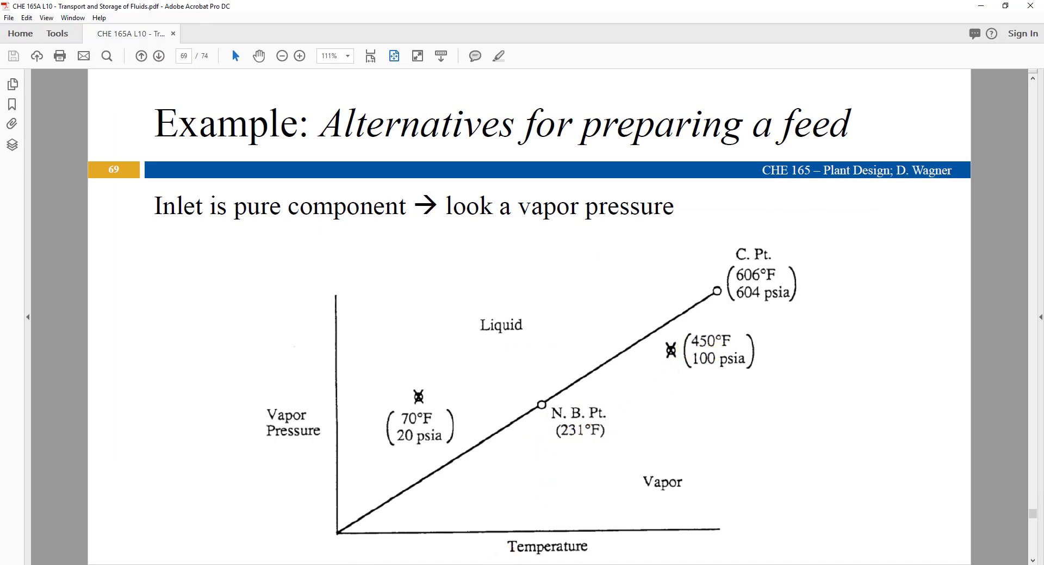
key(alt+Tab)
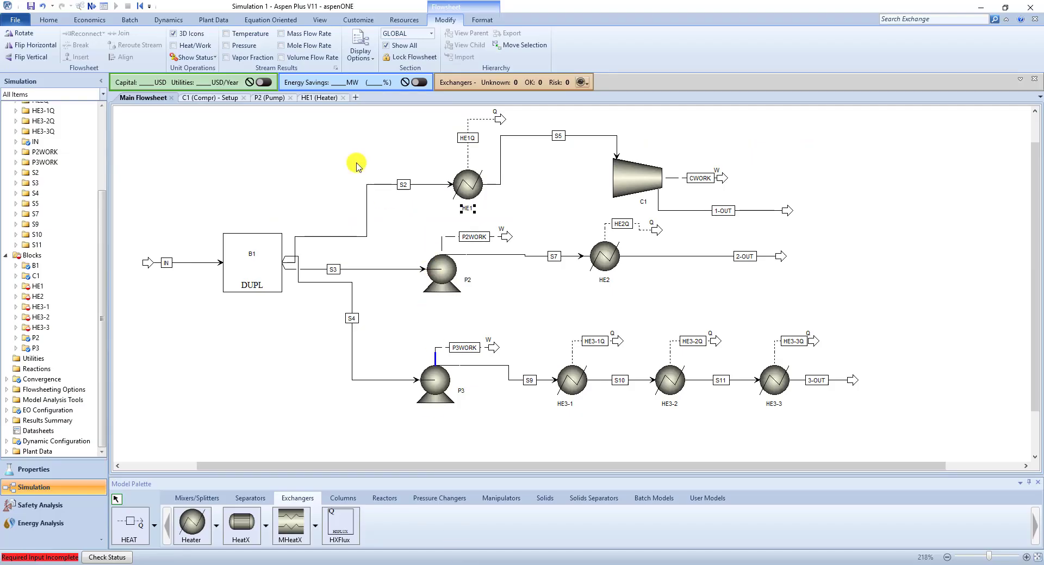
click(320, 98)
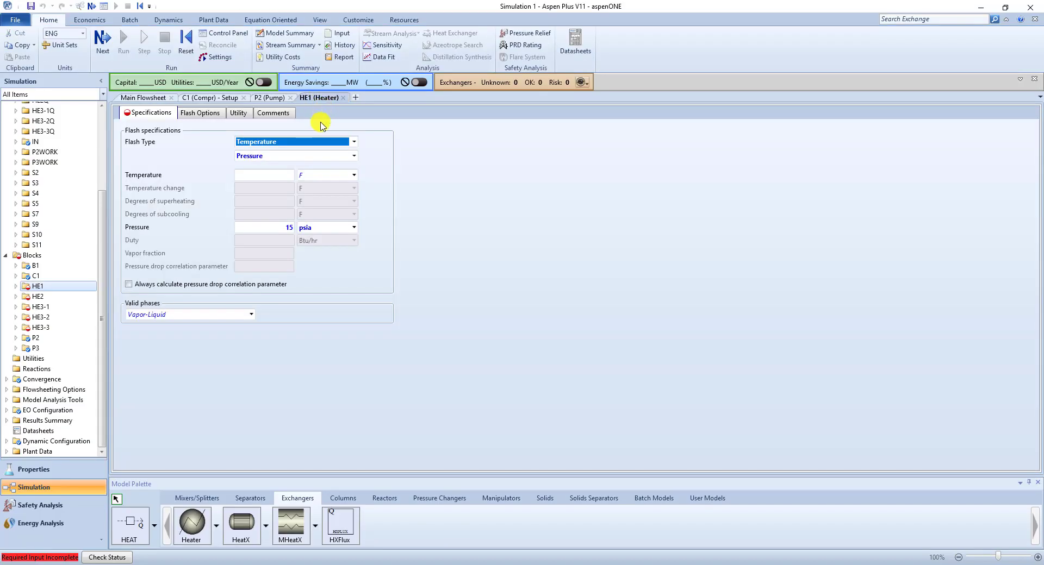
click(278, 175)
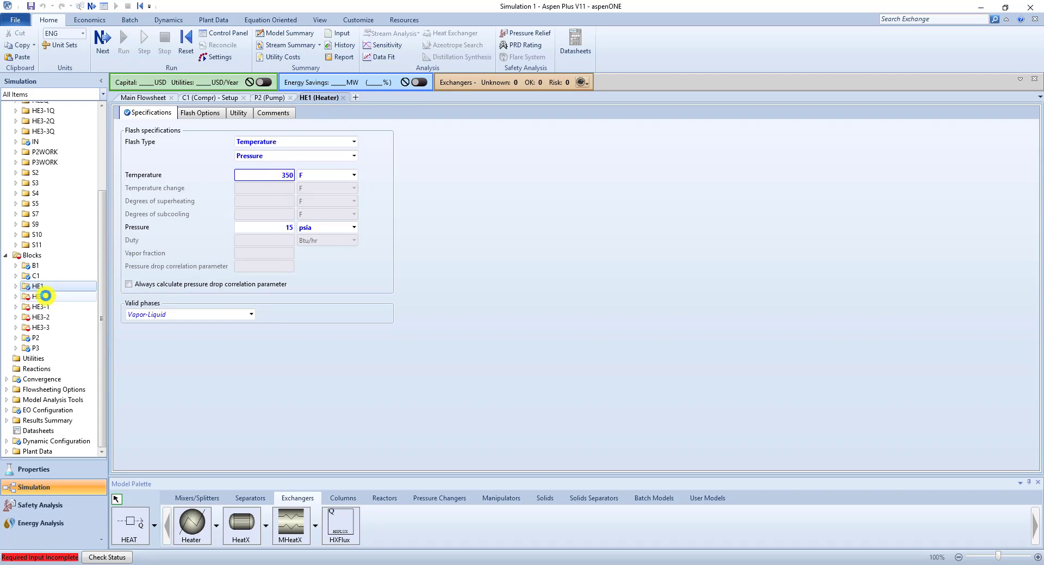
- Locate HE2 on the flowsheet, review HE1's specifications for reference, and set heater HE2 to 75 psia and 450 F
click(140, 97)
click(613, 250)
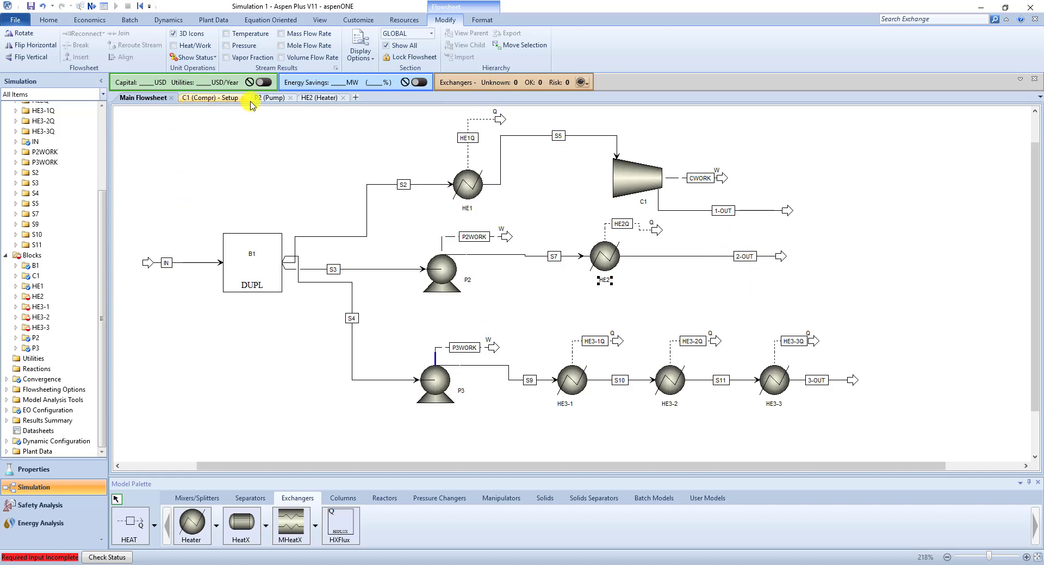
click(318, 98)
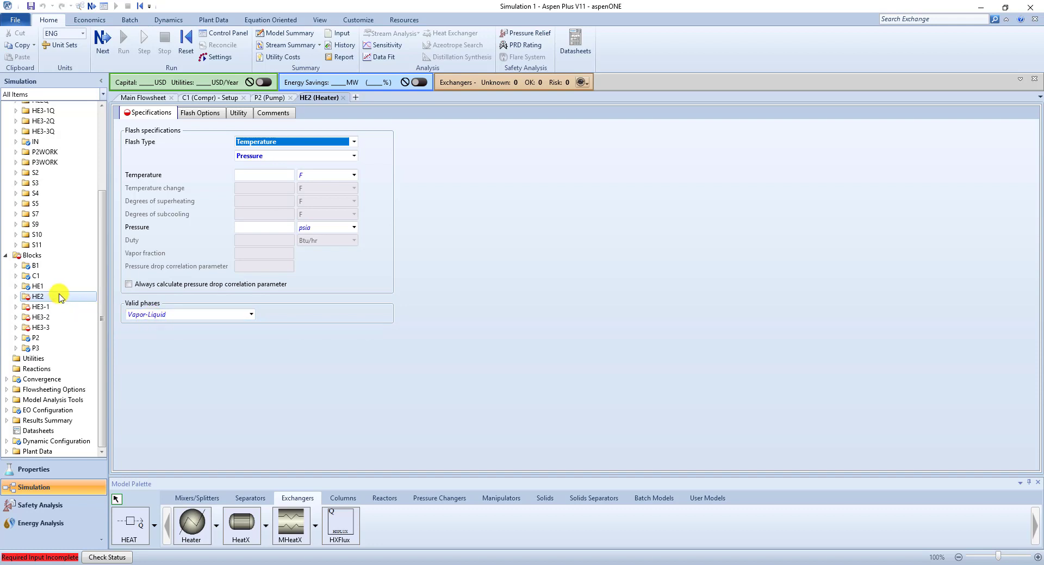
click(40, 286)
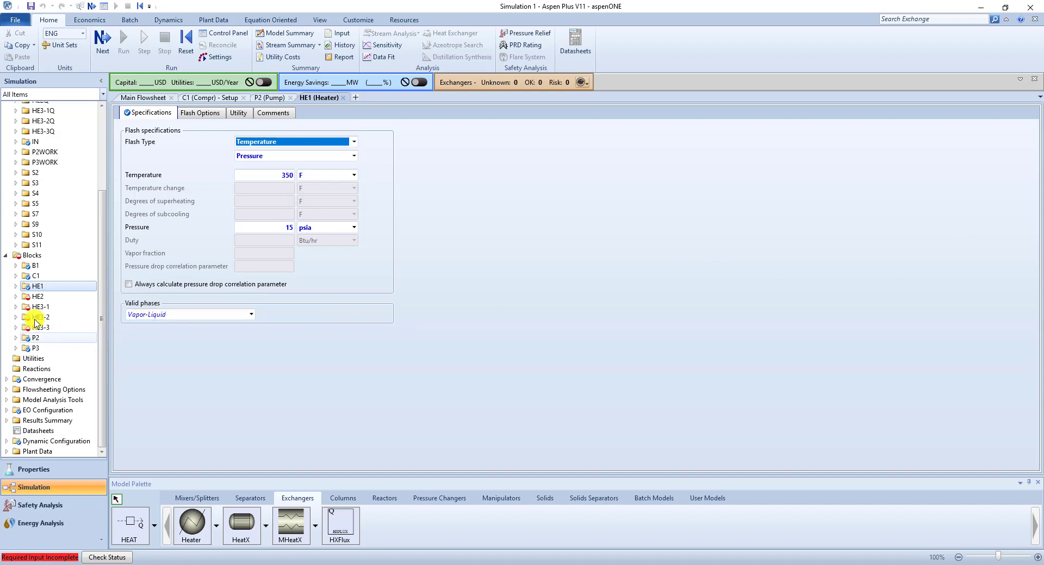
click(76, 297)
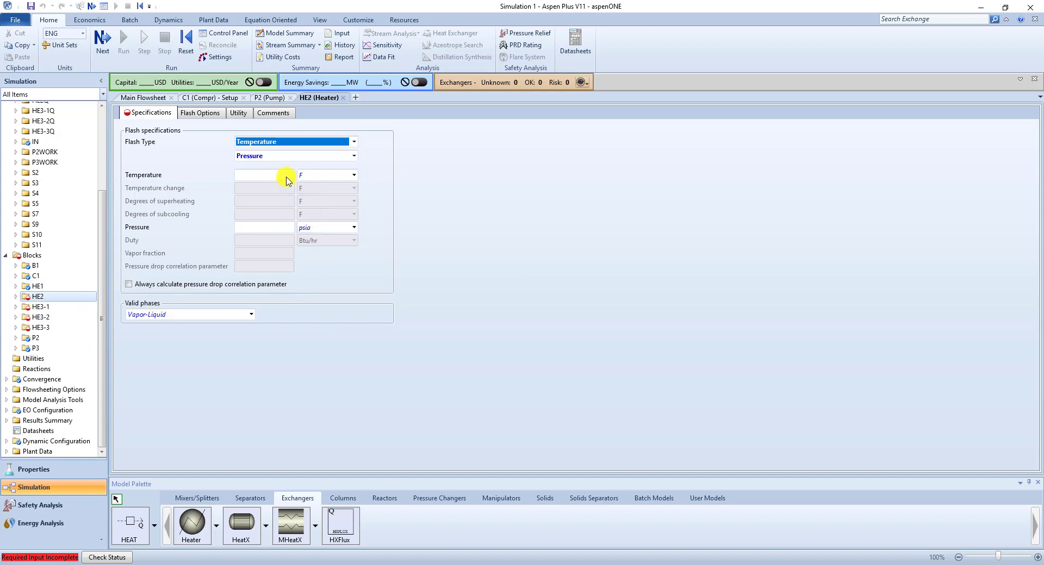
click(274, 228)
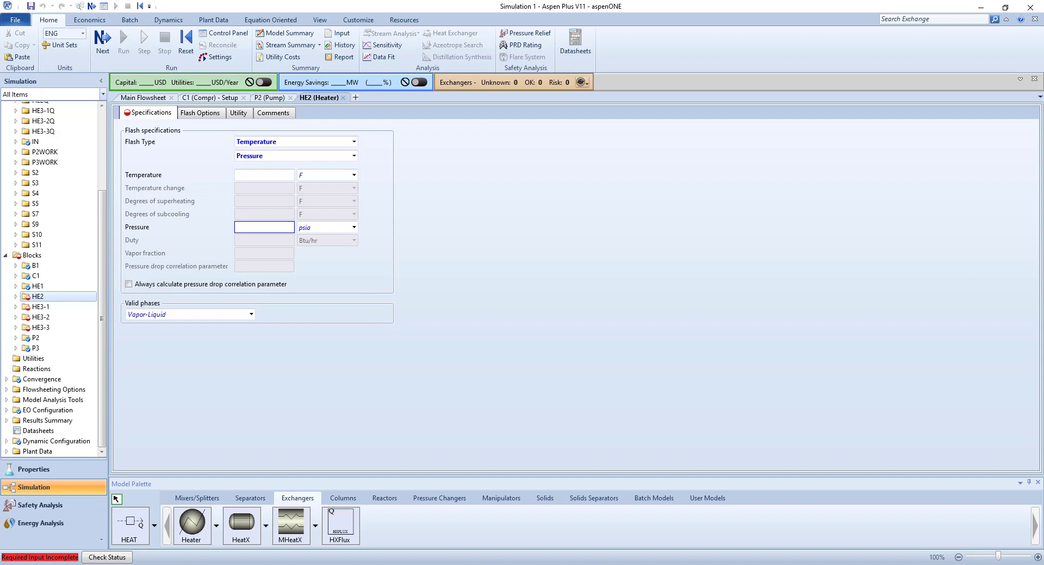
click(283, 230)
text(75)
click(268, 174)
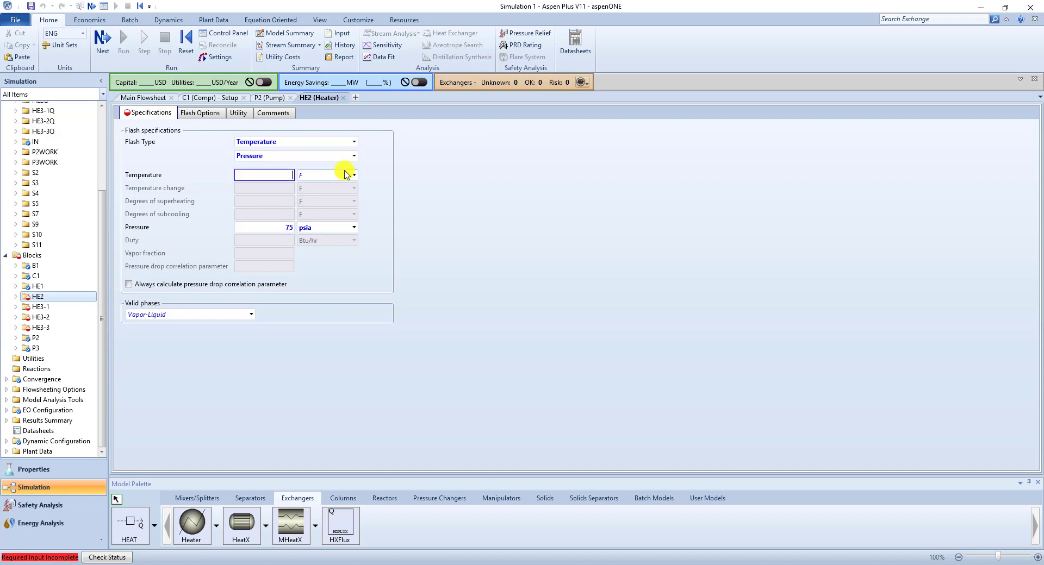
key(Return)
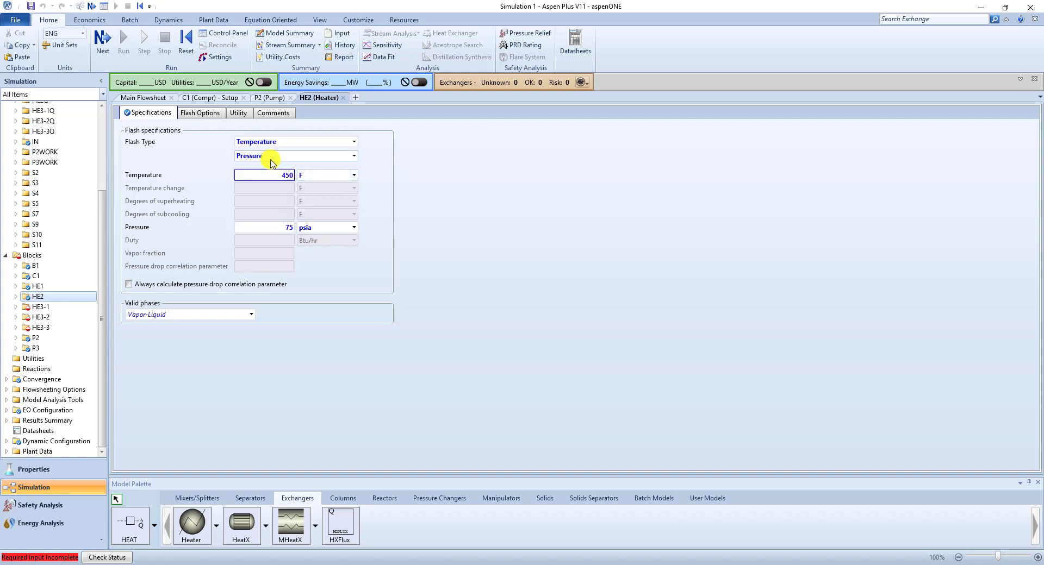
click(284, 232)
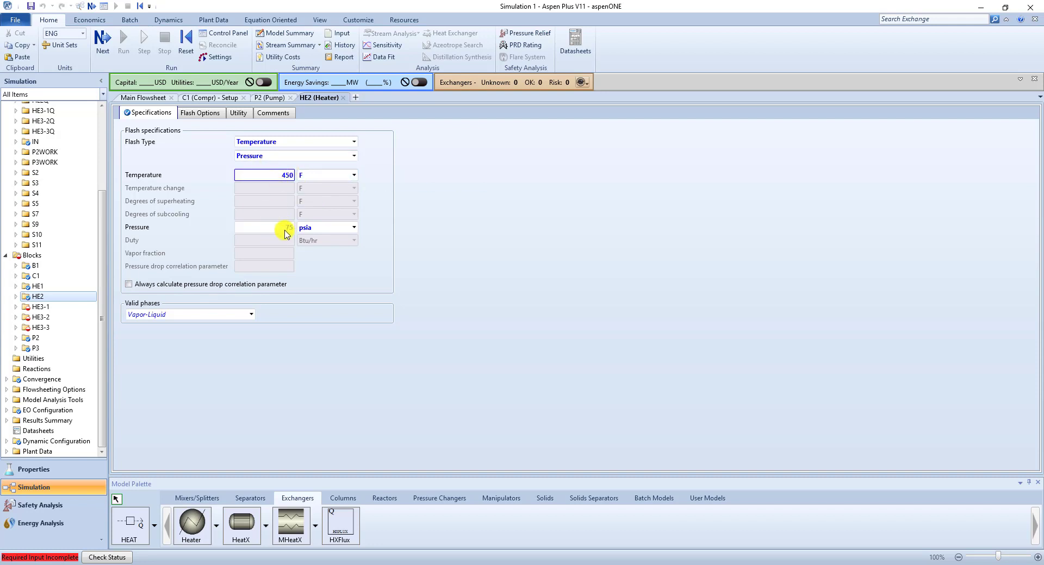
- Specify heater HE3-1 with Liquid-Only valid phases, a pressure of 80 psia and a temperature of 350 F
click(144, 98)
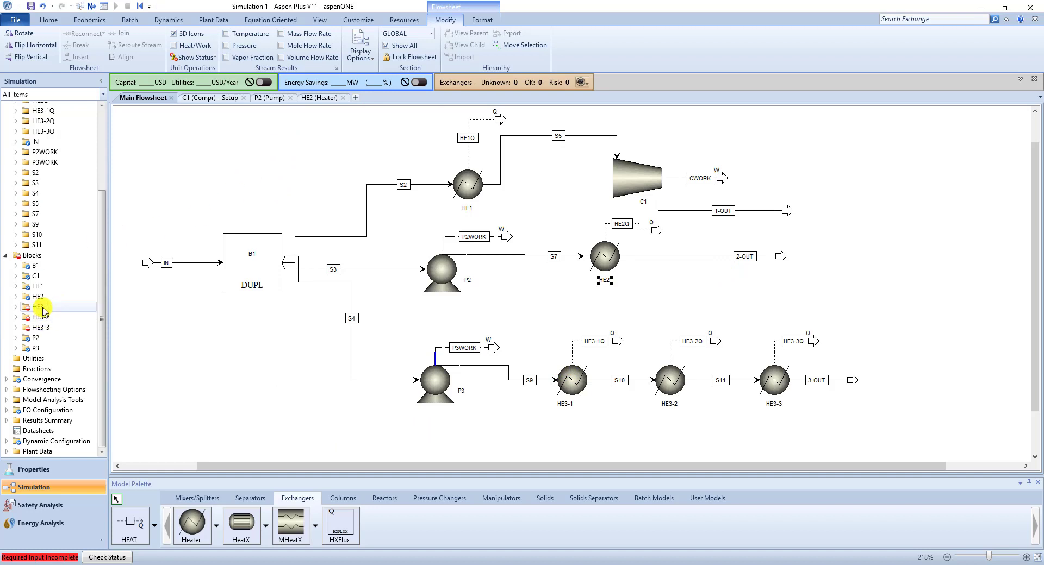
double_click(578, 375)
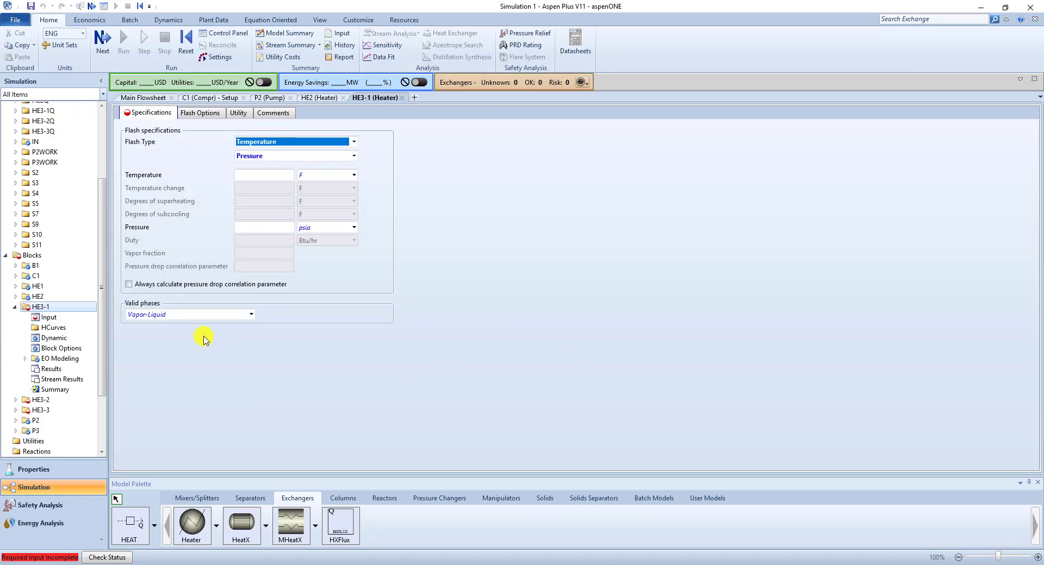
click(212, 315)
click(251, 315)
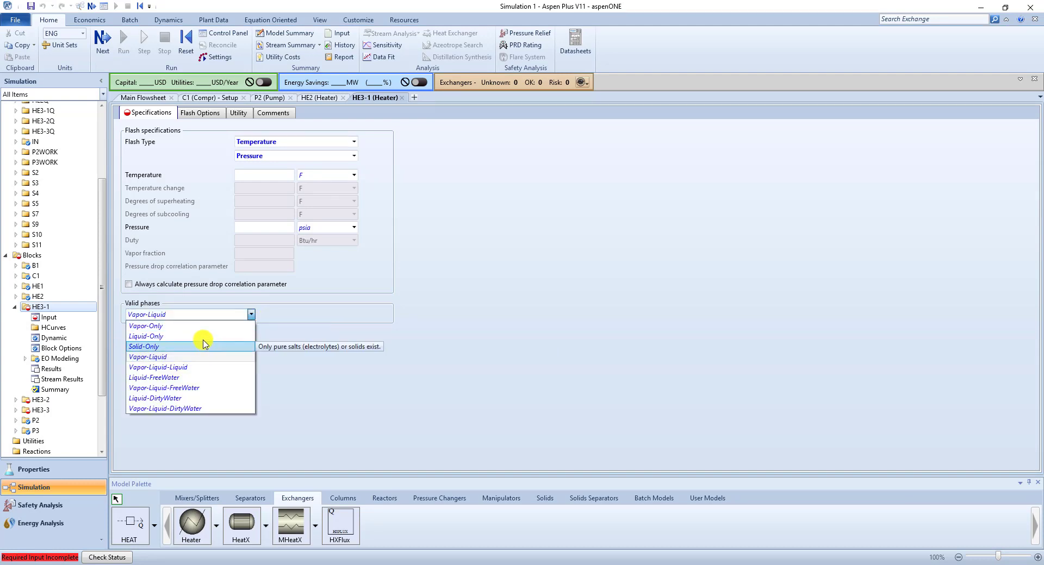
click(247, 336)
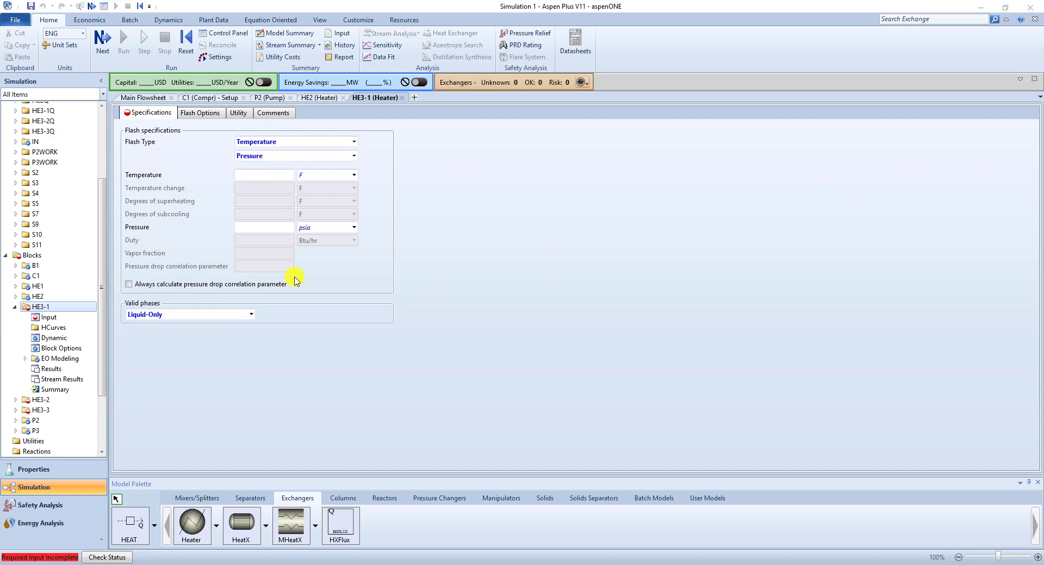
click(280, 229)
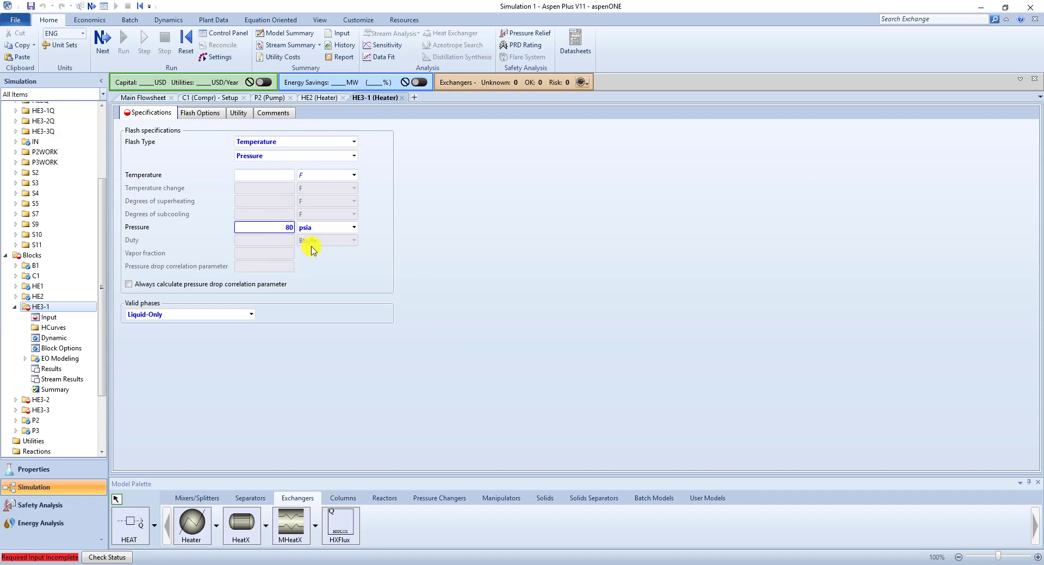
click(268, 176)
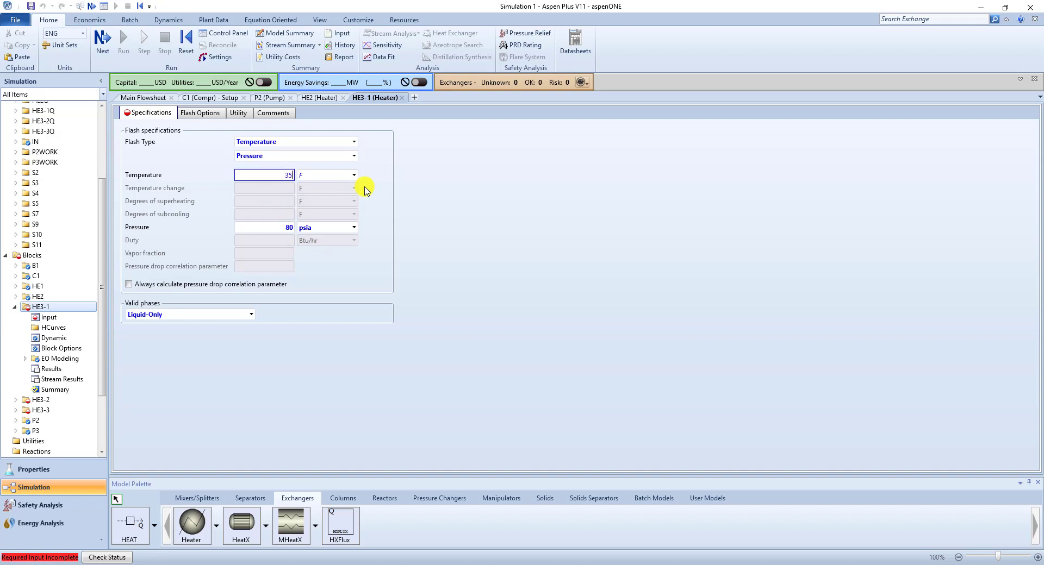
click(449, 174)
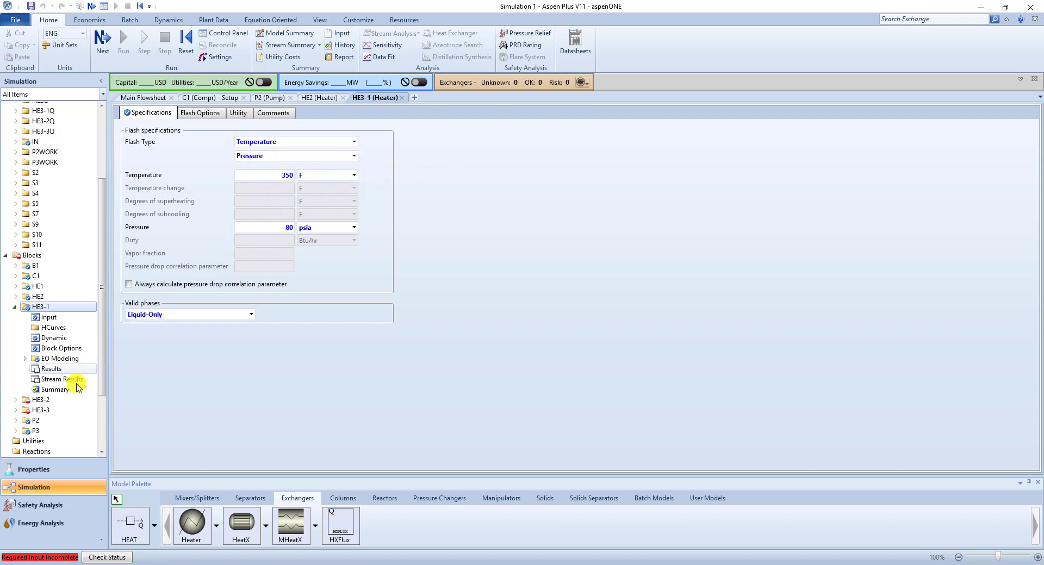
- Set heater HE3-2 to a temperature of 350 F and a pressure of 80 psia
click(48, 400)
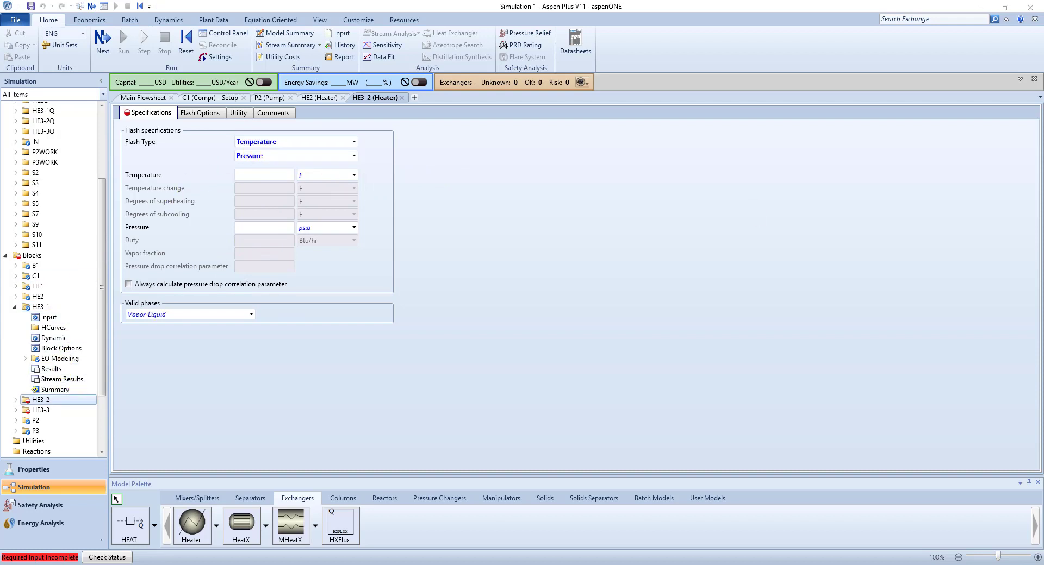
click(275, 175)
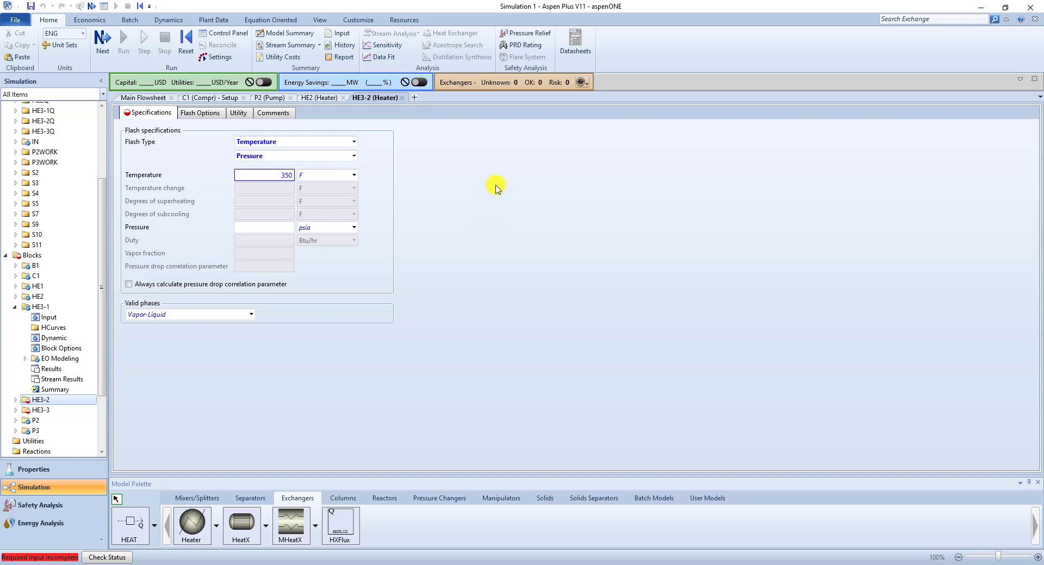
click(281, 228)
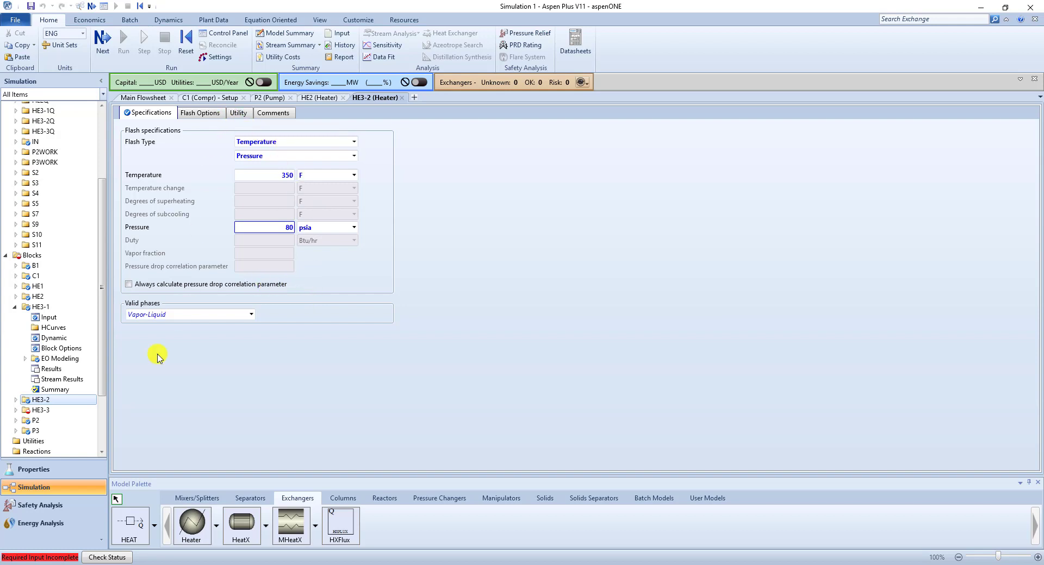
- Open the specifications of heater HE3-3 and set its valid phases to Vapor-Only
click(52, 406)
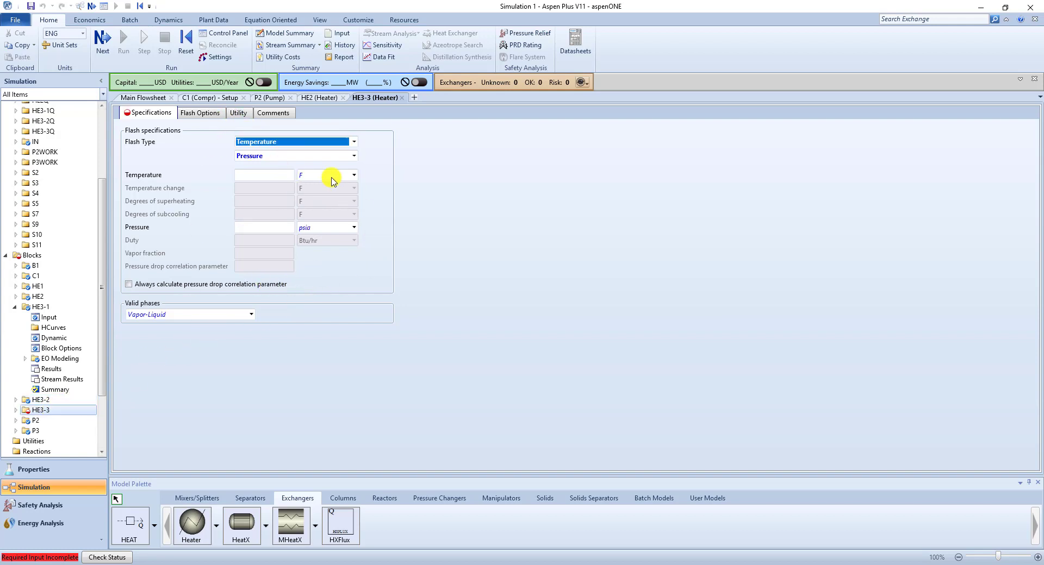
click(211, 317)
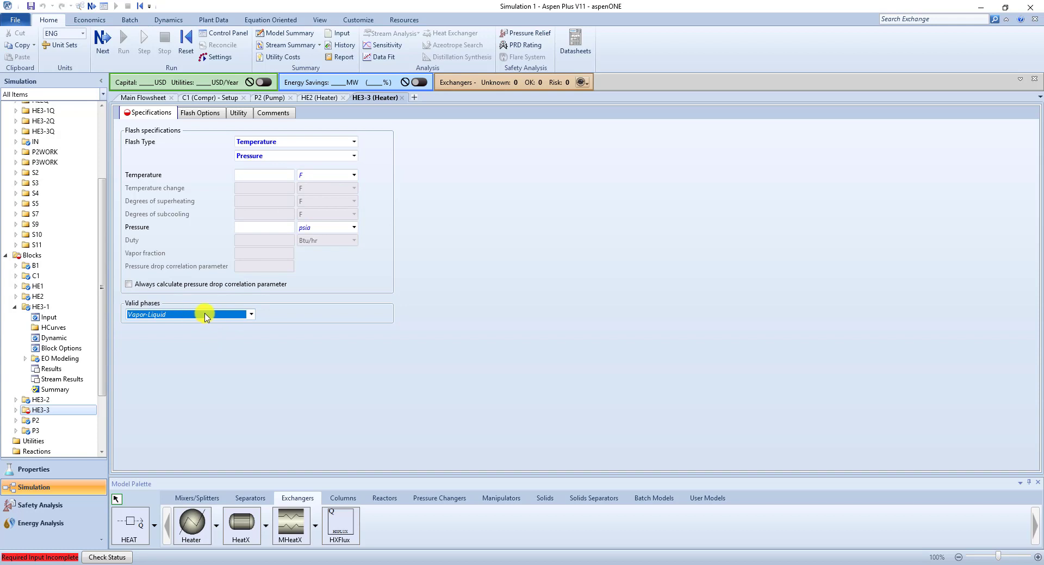
click(251, 314)
click(246, 326)
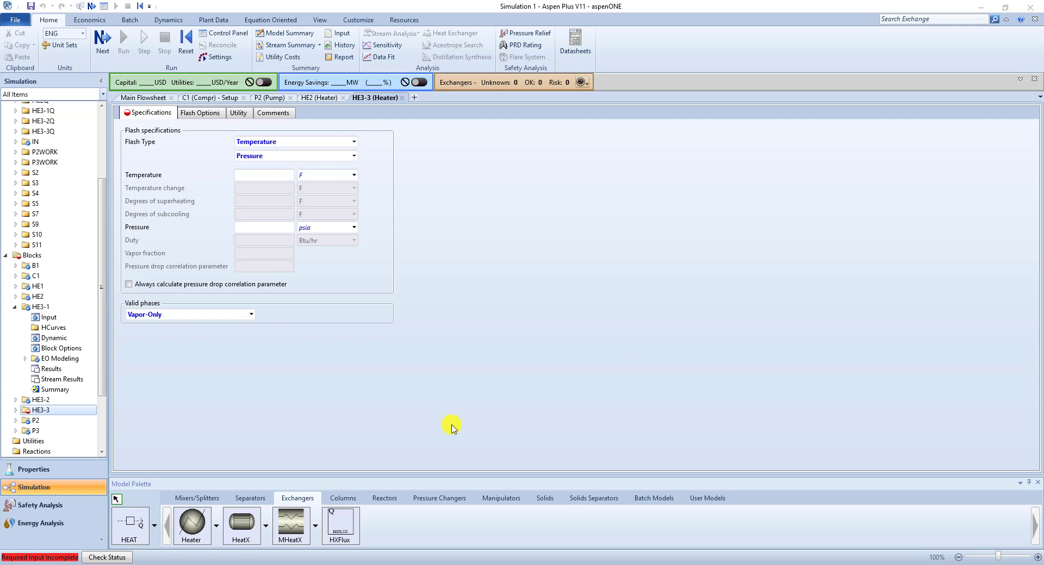
- Set heater HE3-3 to a temperature of 450 F and a pressure of 75 psia
click(275, 174)
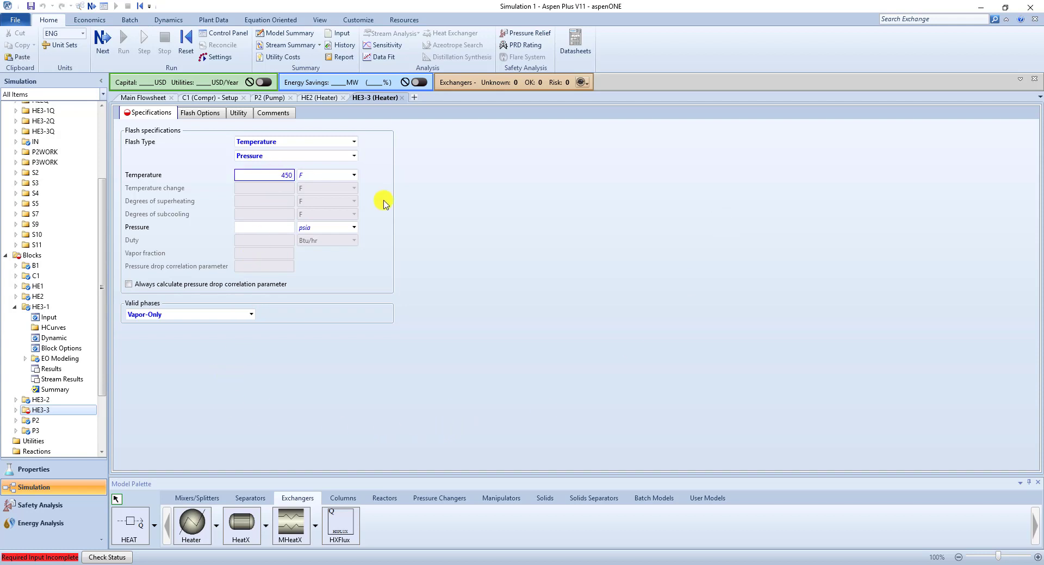
click(274, 229)
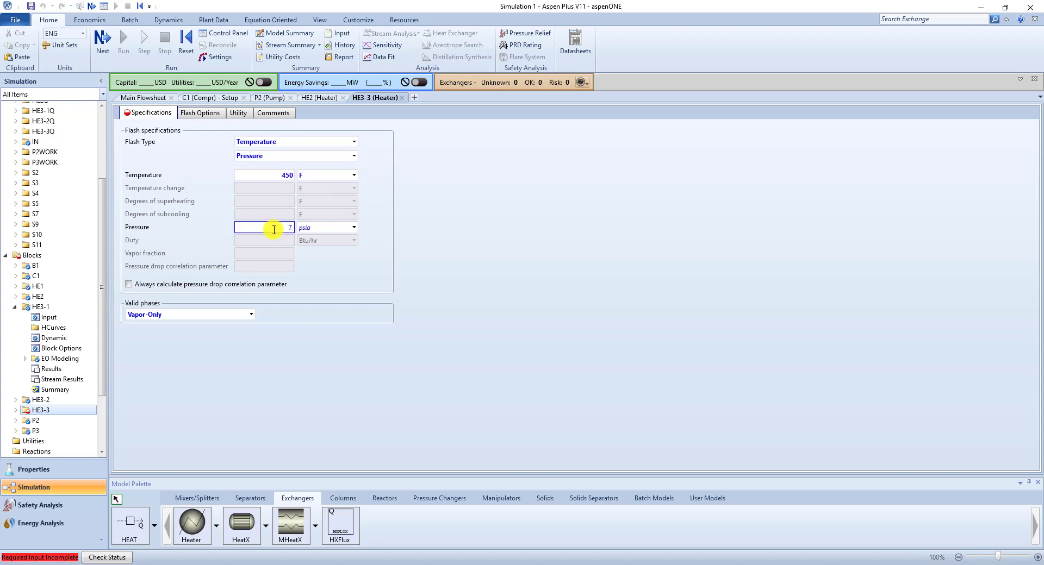
text(75)
click(567, 244)
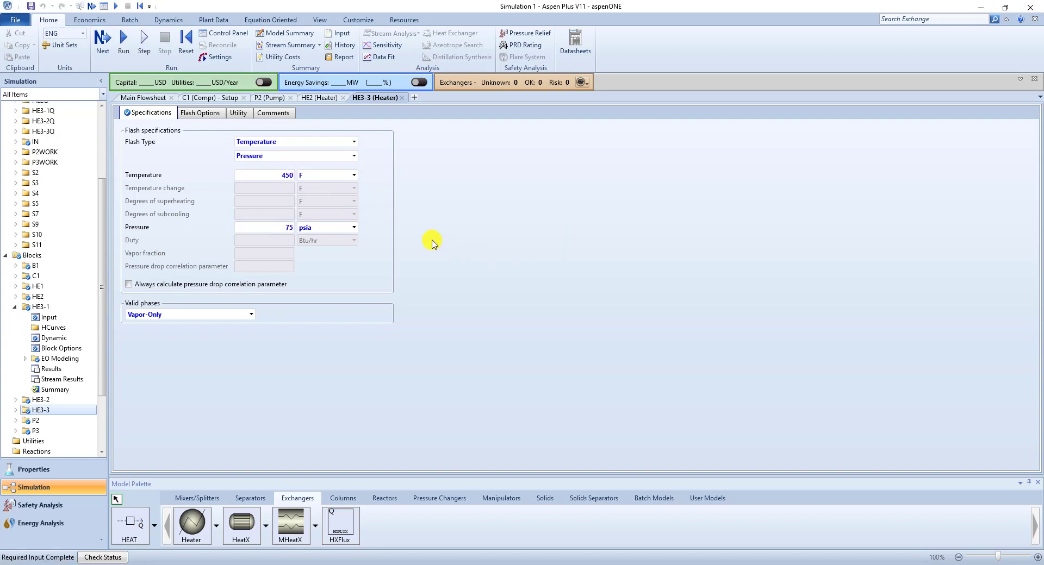
- Collapse the HE3-1 entry in the navigation tree and run the simulation
click(14, 307)
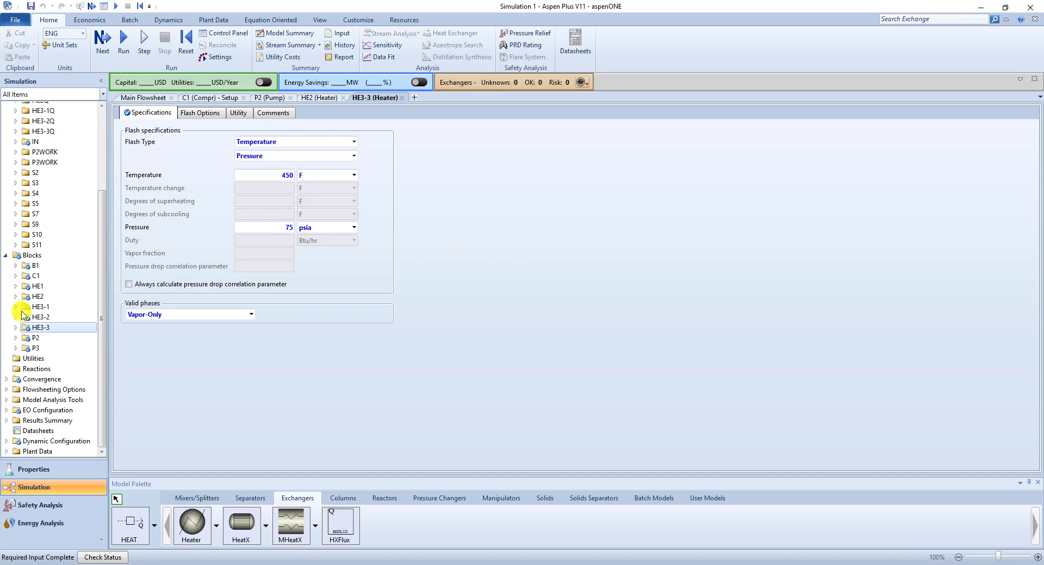
scroll(33, 293, up, 3)
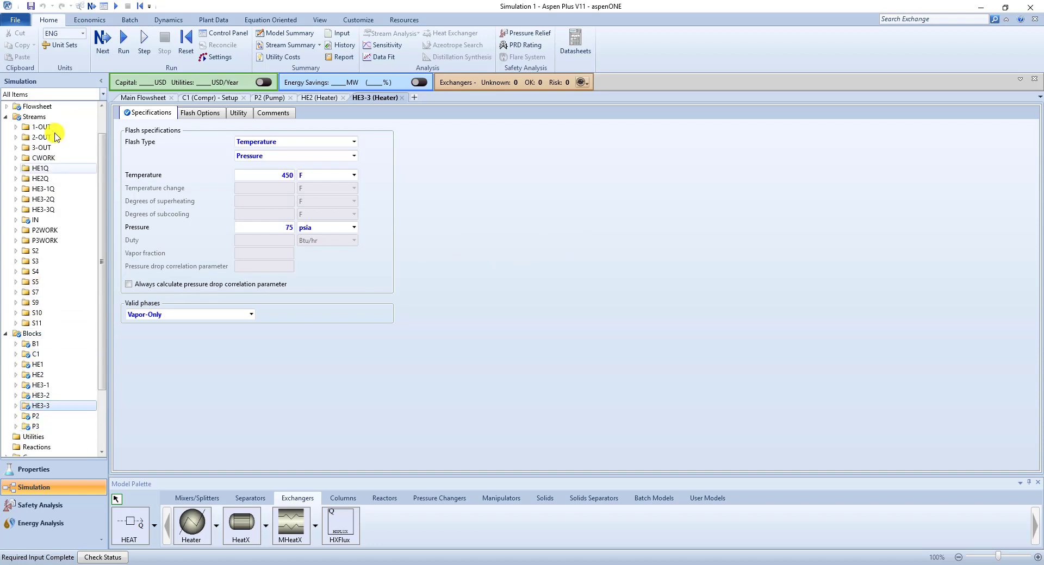
click(127, 53)
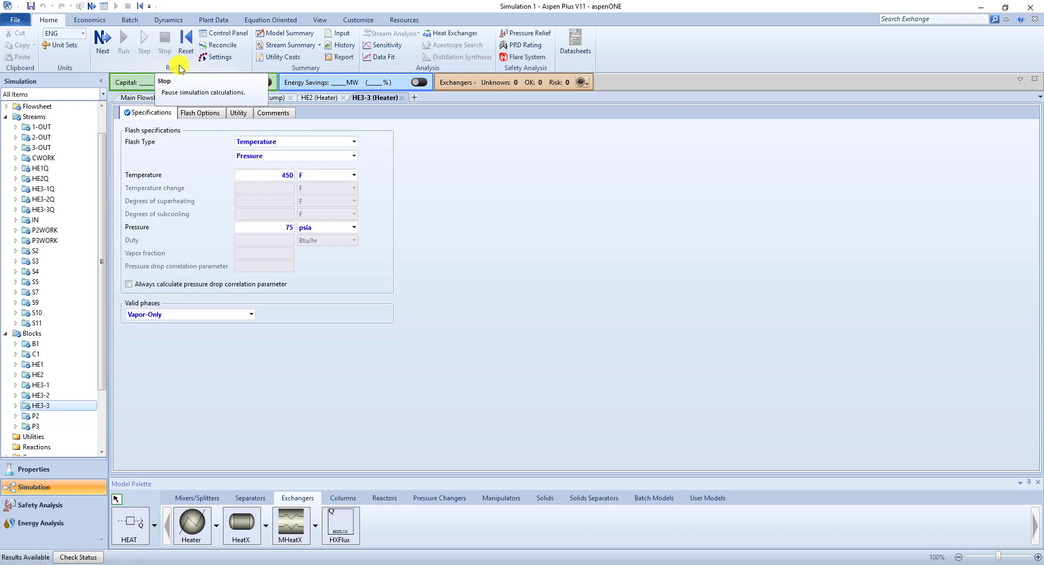
- Open the stream results summary and examine the phase, temperature, pressure and flows of the material streams
click(151, 104)
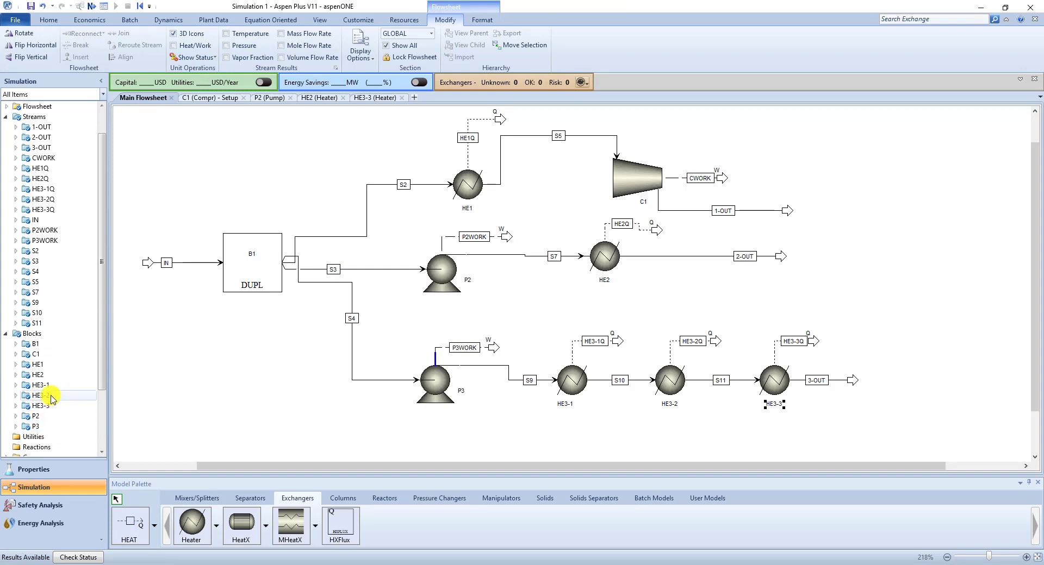
scroll(30, 403, down, 3)
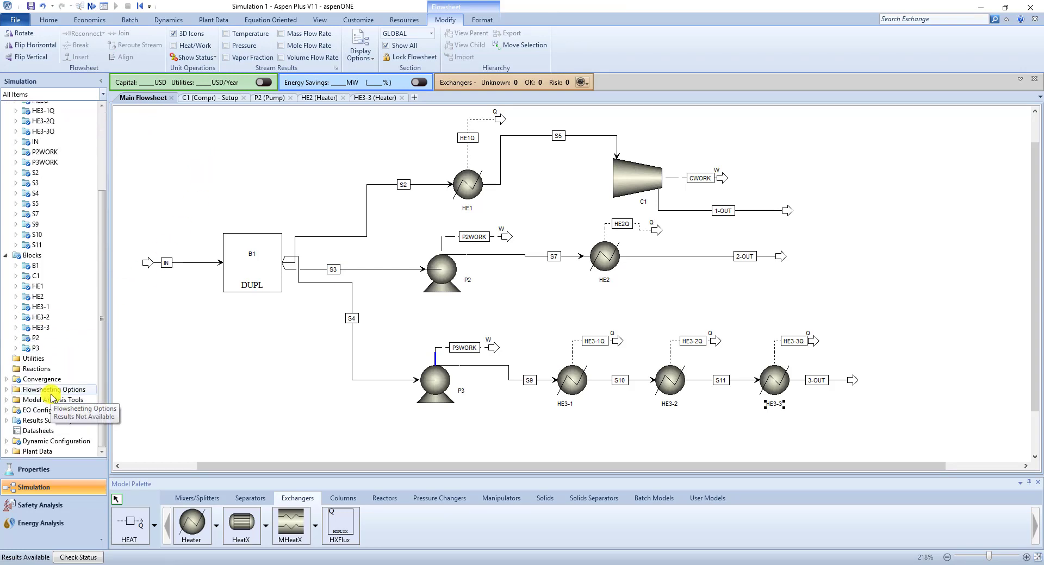
click(8, 422)
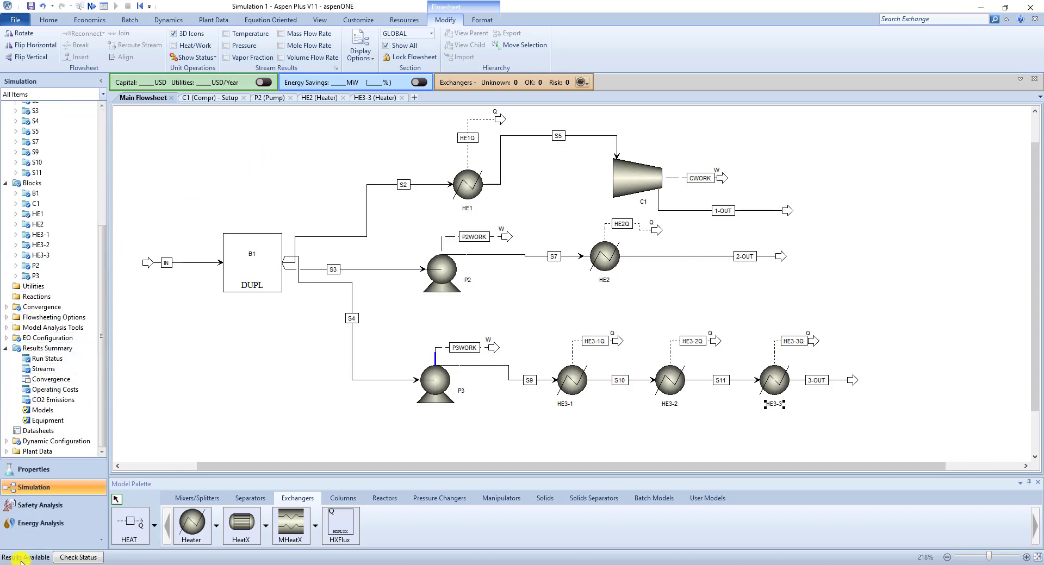
click(47, 369)
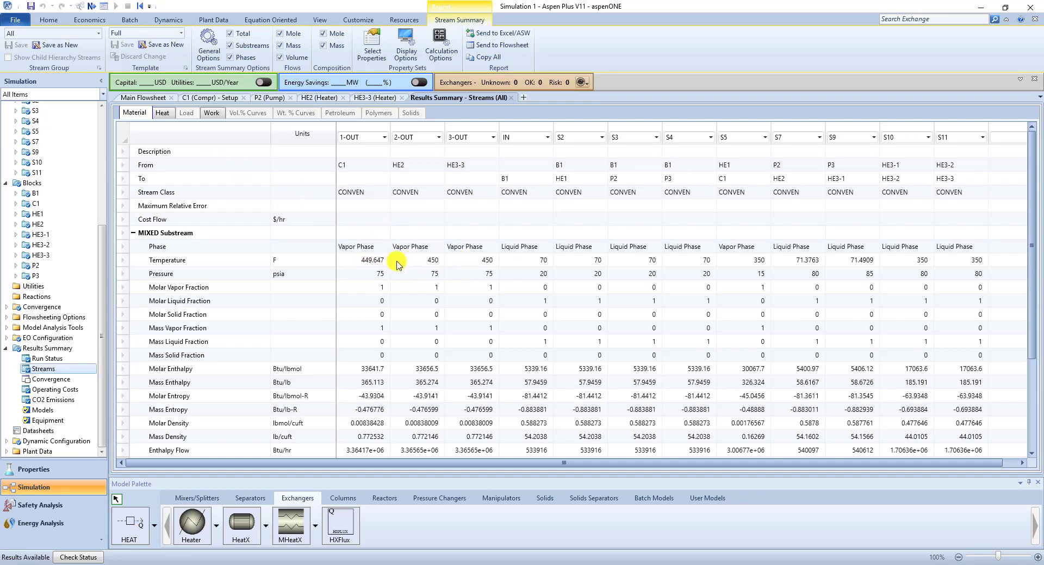
scroll(419, 276, down, 3)
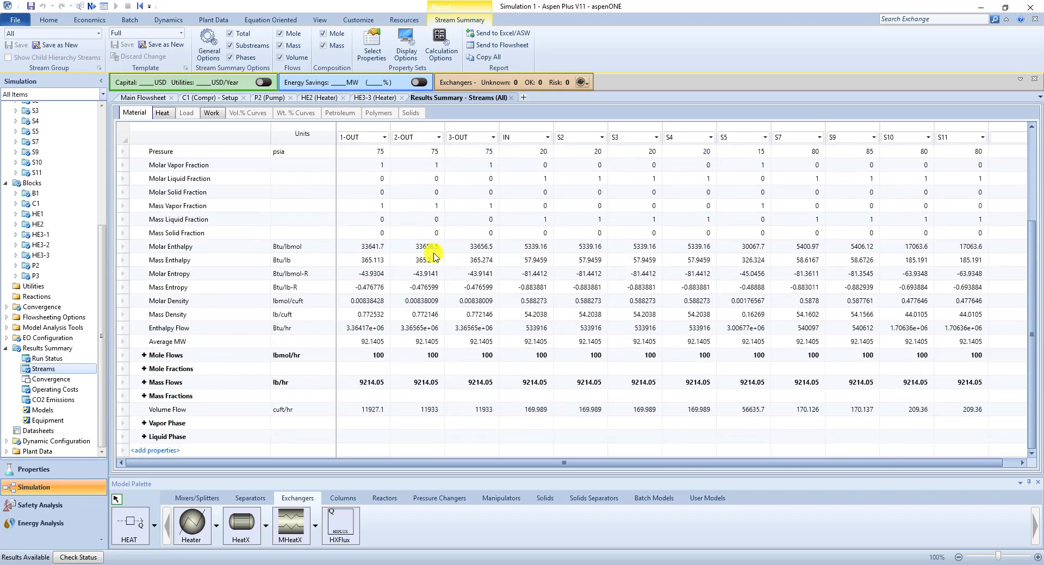
scroll(434, 254, up, 3)
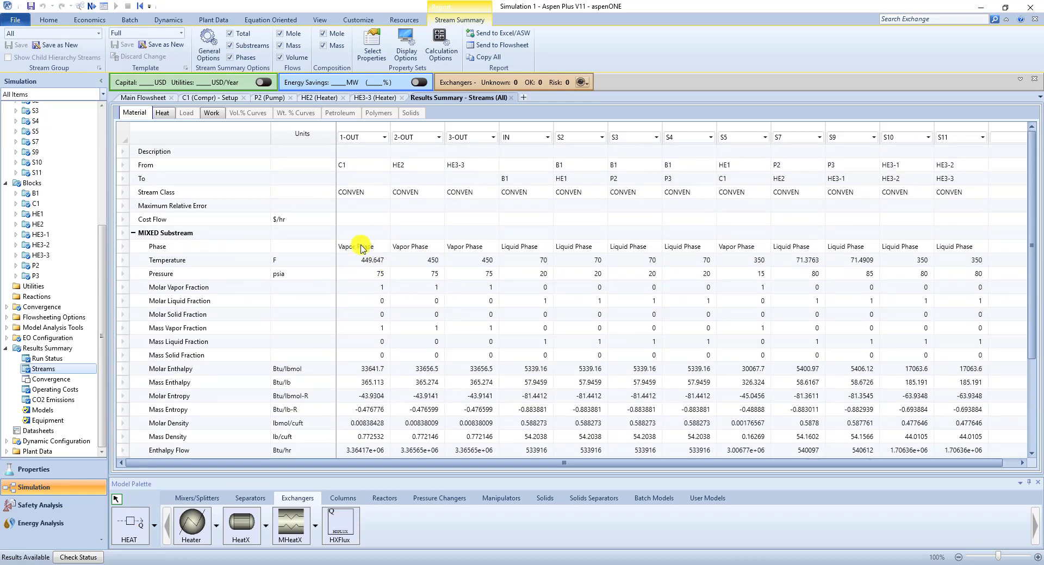
- Examine the heat stream duties and the compressor and pump work stream results, relating them to the main flowsheet
click(165, 113)
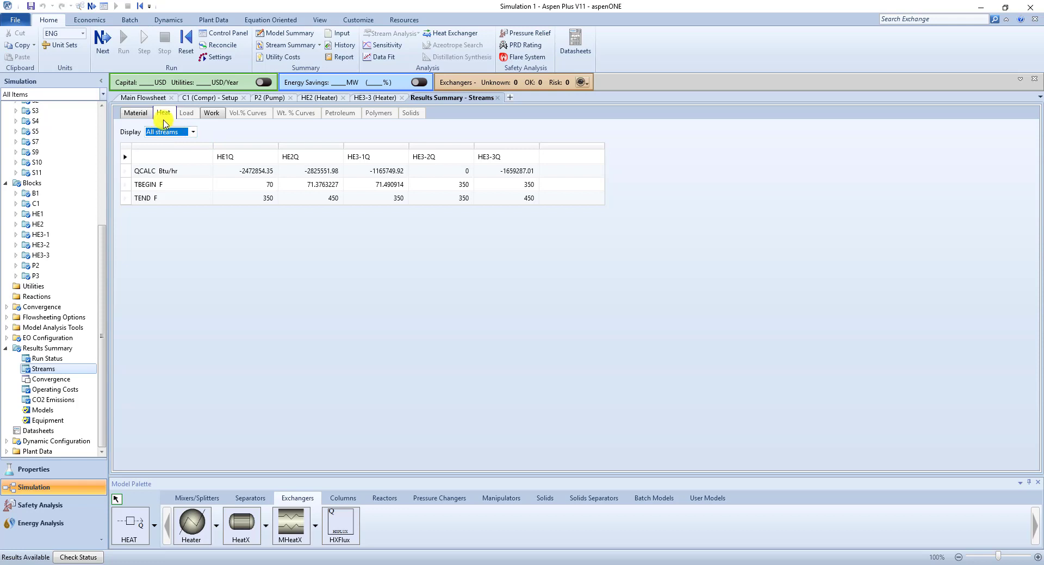
click(146, 99)
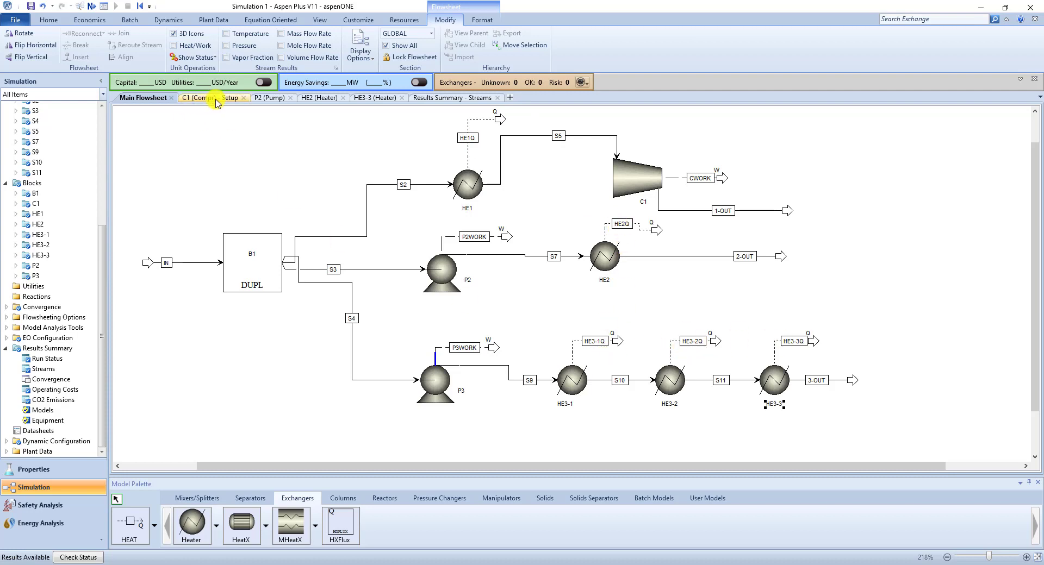
click(429, 98)
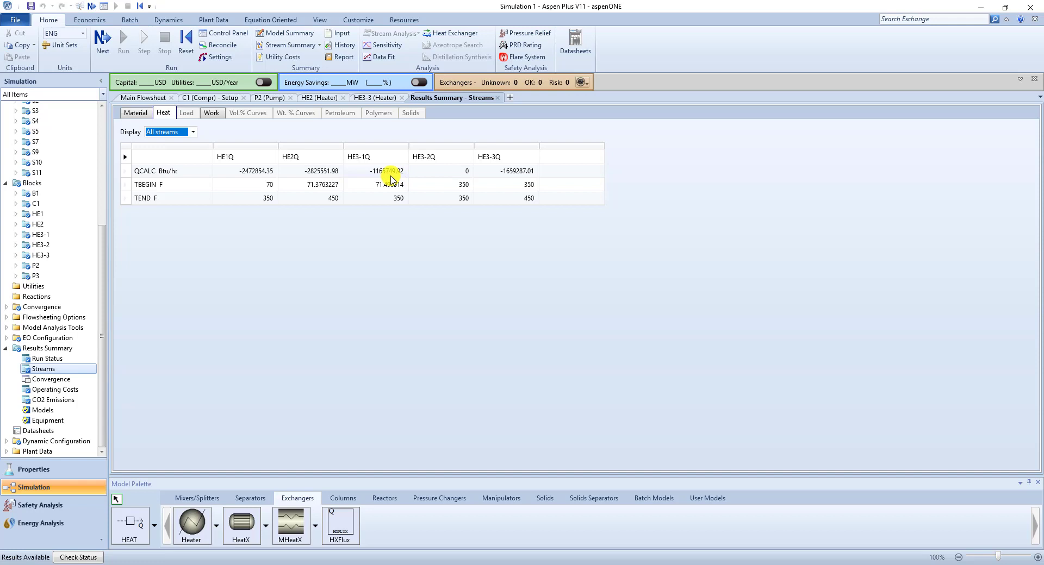
click(214, 117)
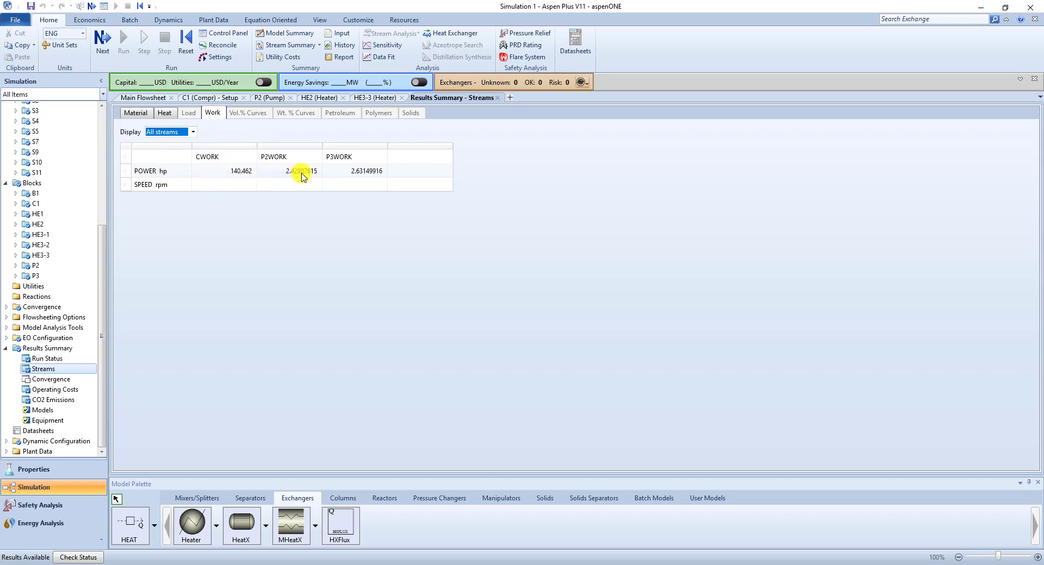
click(136, 113)
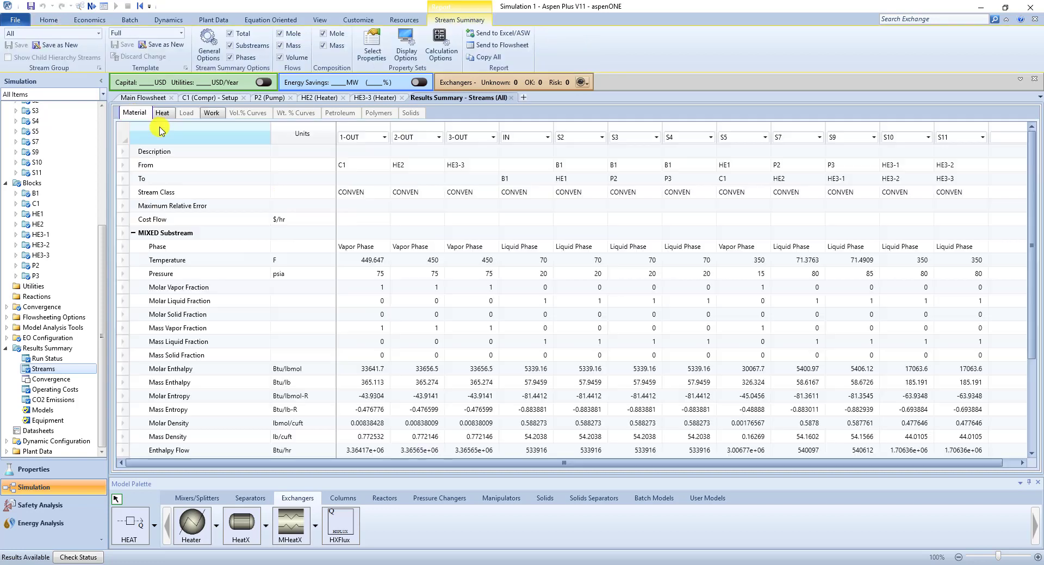
click(146, 98)
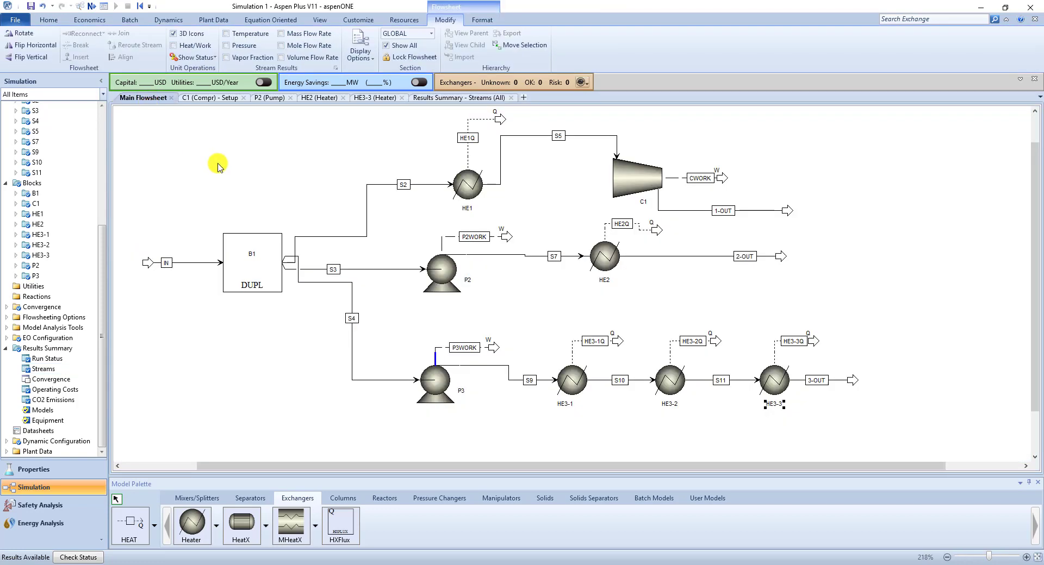
click(244, 167)
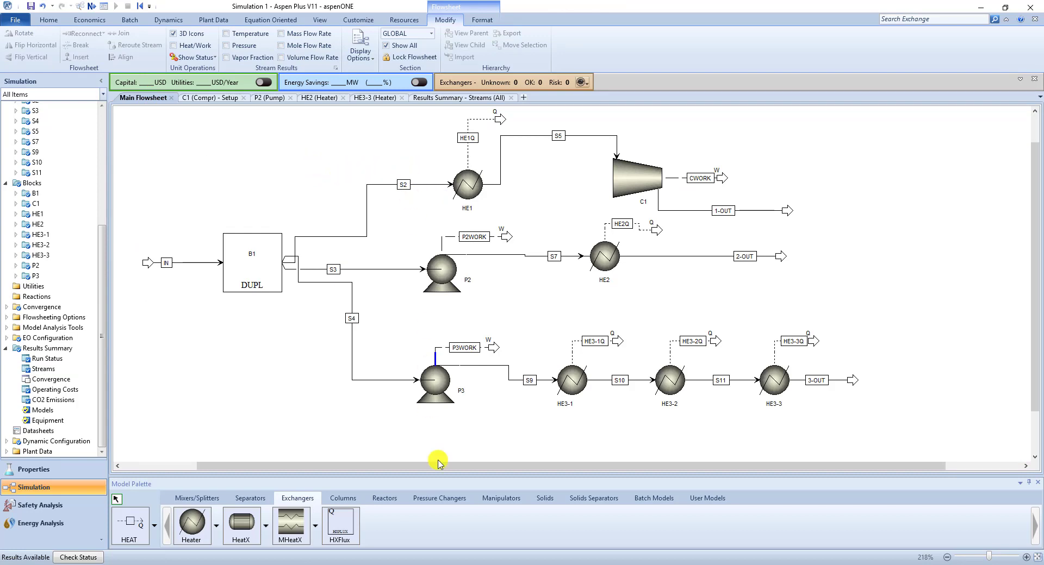
- Switch to the lecture PDF in Adobe Acrobat and review the feed preparation example from the problem statement through the process comparisons
key(alt+Tab)
scroll(273, 322, down, 1)
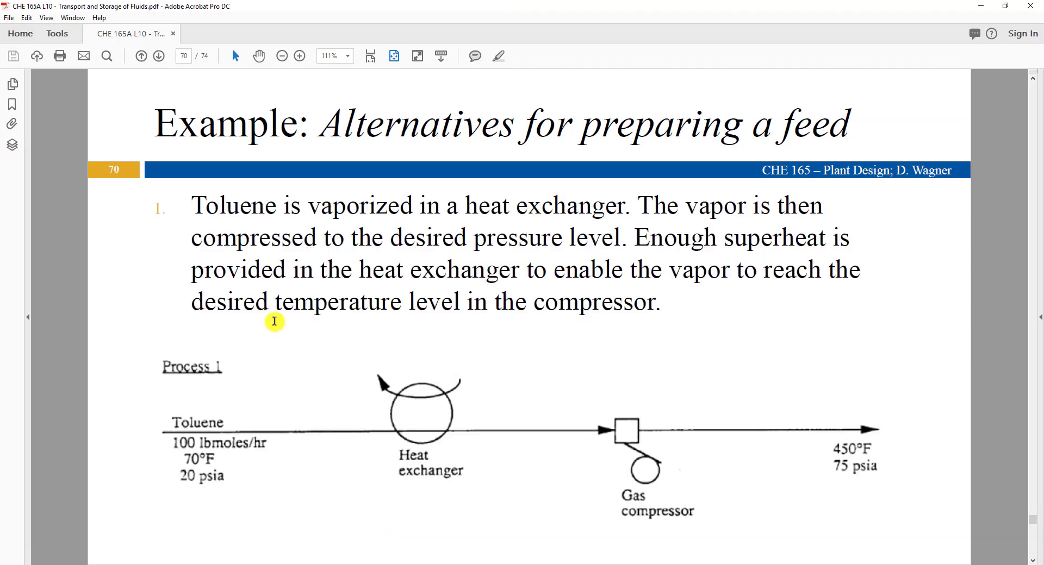
scroll(274, 322, up, 2)
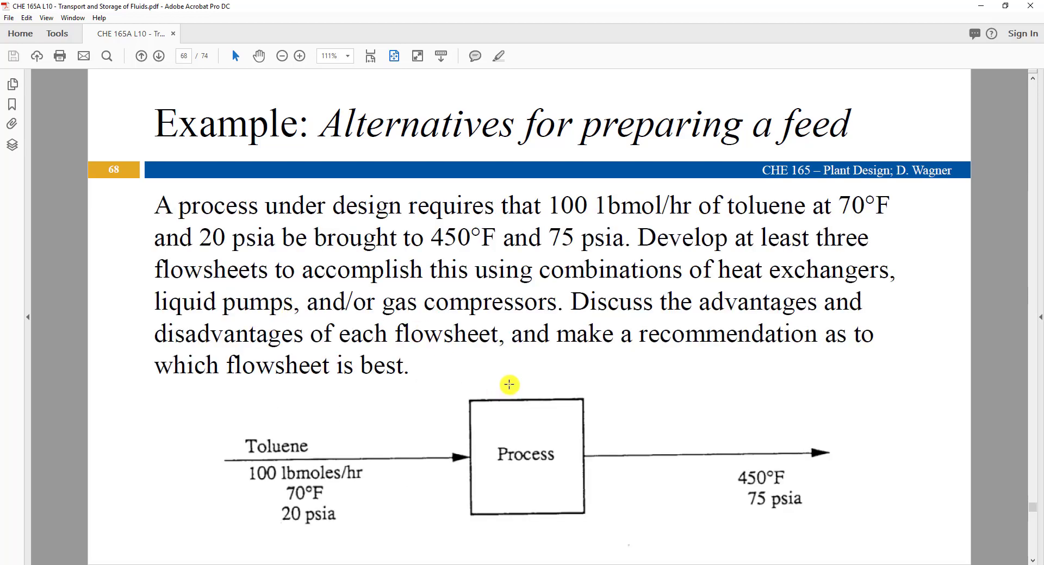
scroll(418, 368, down, 3)
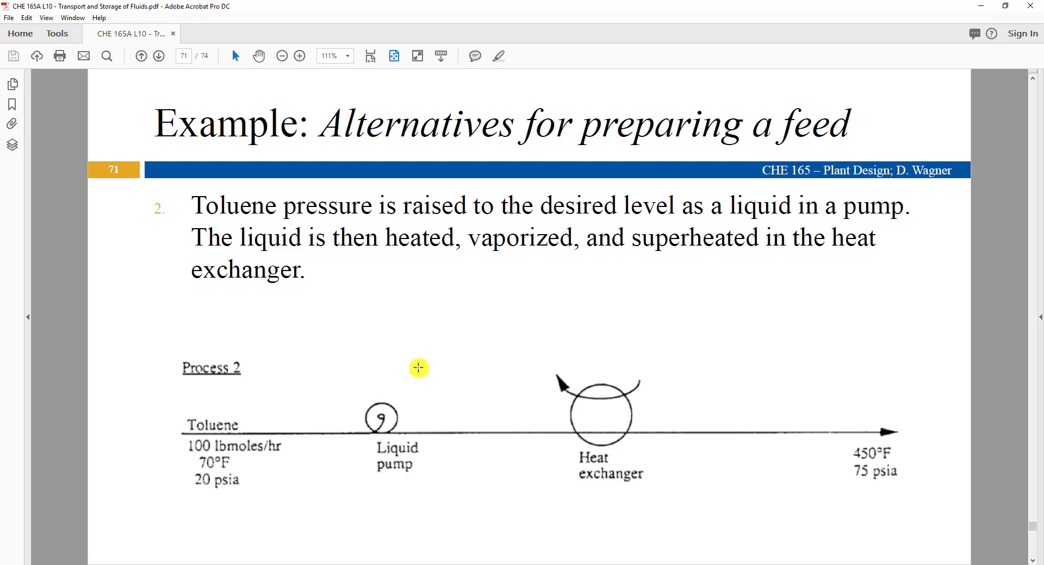
scroll(418, 368, down, 1)
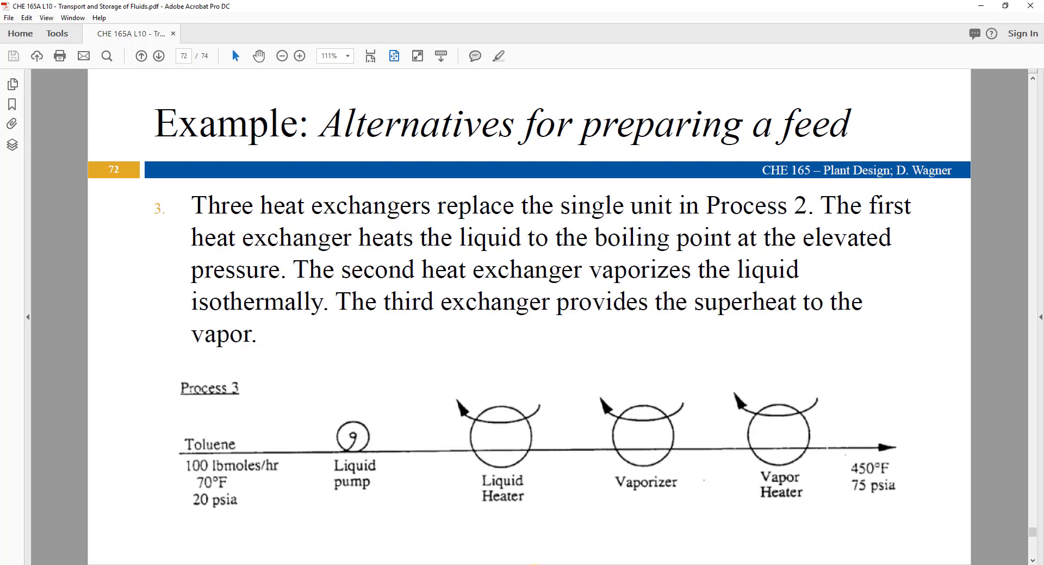
scroll(391, 473, down, 1)
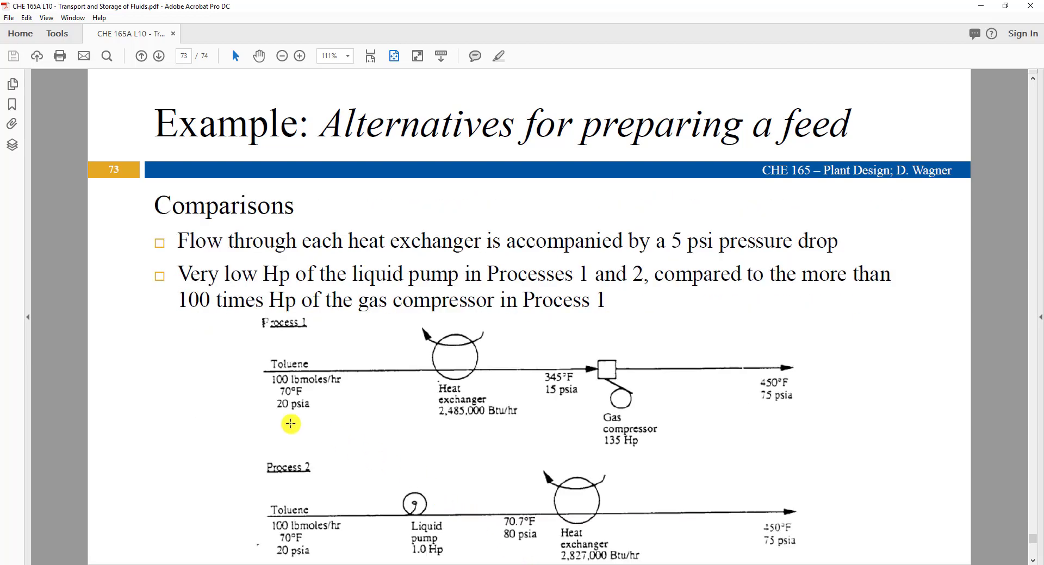